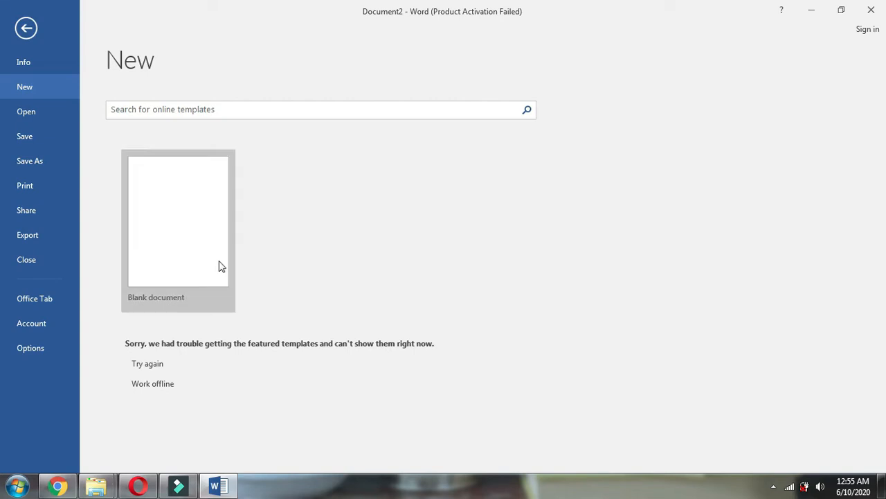
Create a blank document and draw a hexagon about 5.33 cm high and 6.28 cm wide on the page
left_click(183, 231)
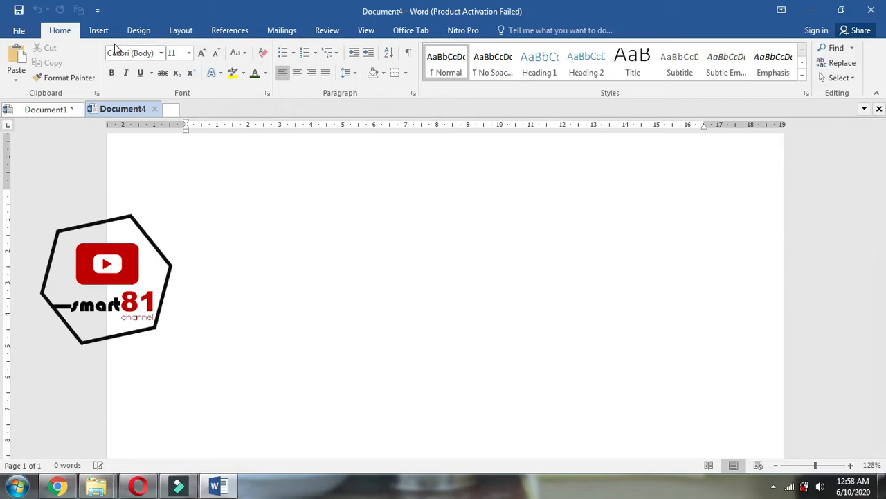
left_click(96, 31)
left_click(97, 31)
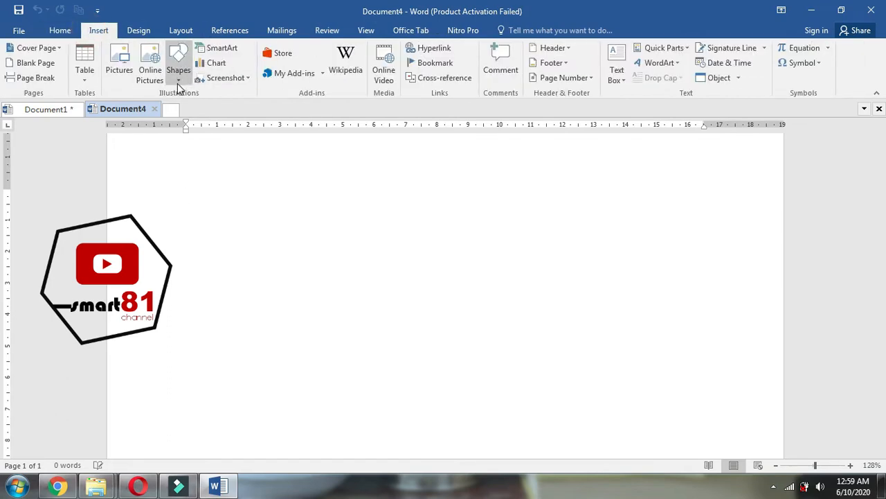
left_click(179, 76)
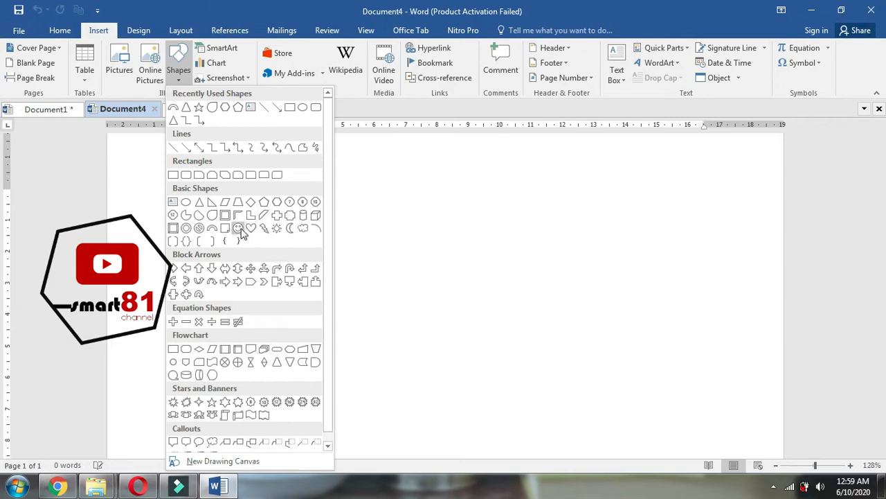
left_click(277, 206)
mouse_move(298, 215)
left_mouse_down()
mouse_move(367, 297)
mouse_move(492, 367)
mouse_move(497, 382)
left_mouse_up()
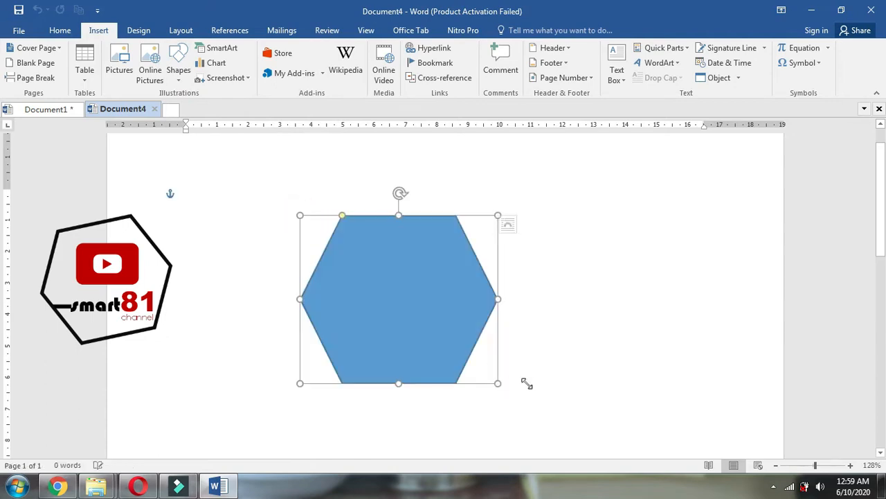
Remove the hexagon's fill and give it a black outline with a weight of 6 pt
left_click(267, 50)
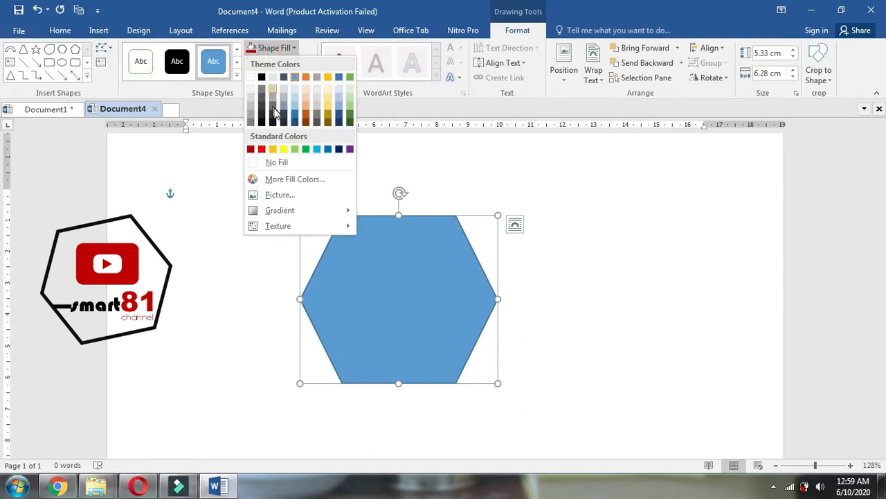
left_click(277, 162)
left_click(277, 62)
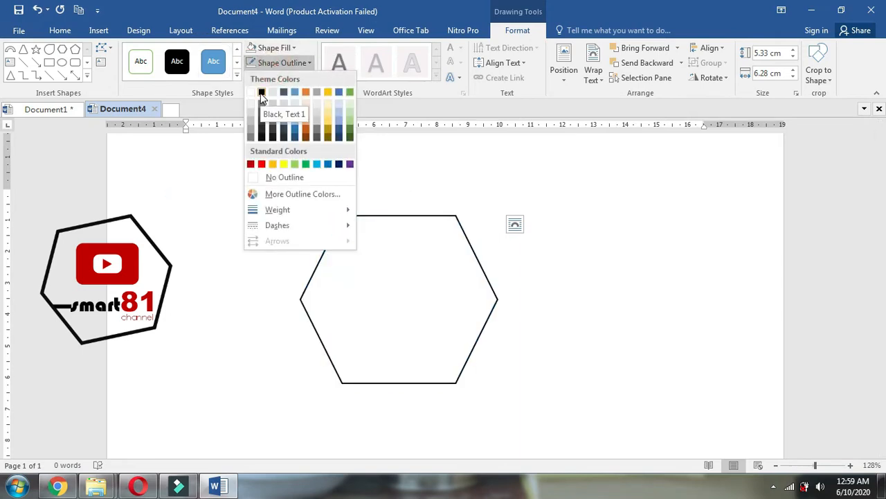
left_click(262, 94)
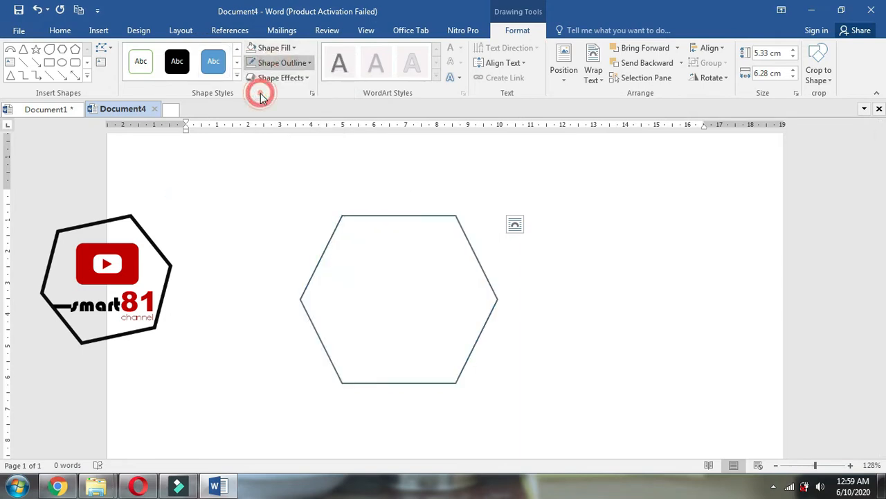
left_click(297, 70)
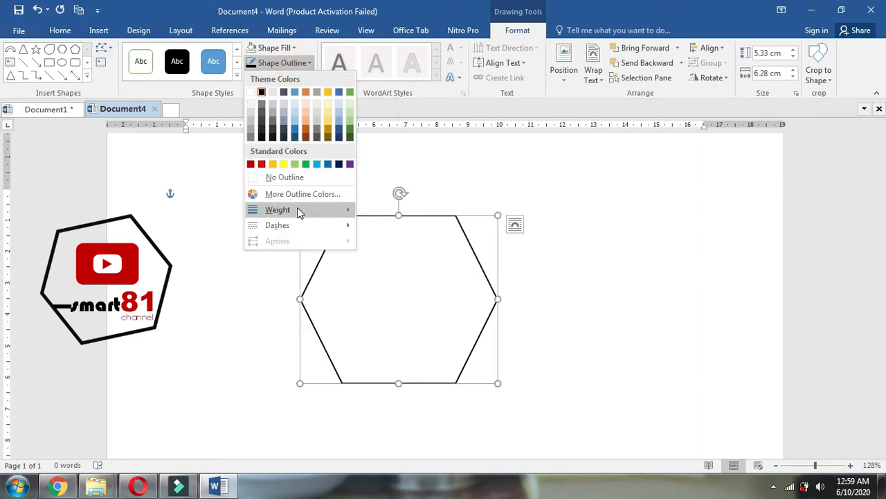
mouse_move(284, 209)
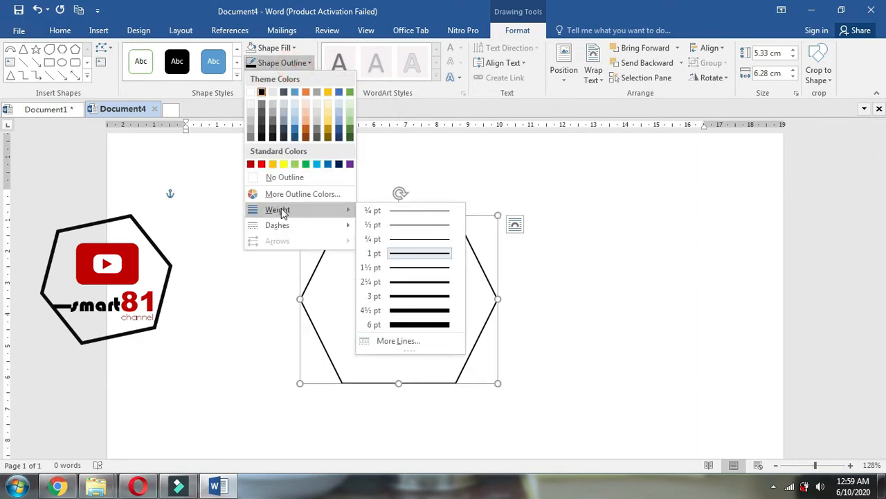
left_click(419, 325)
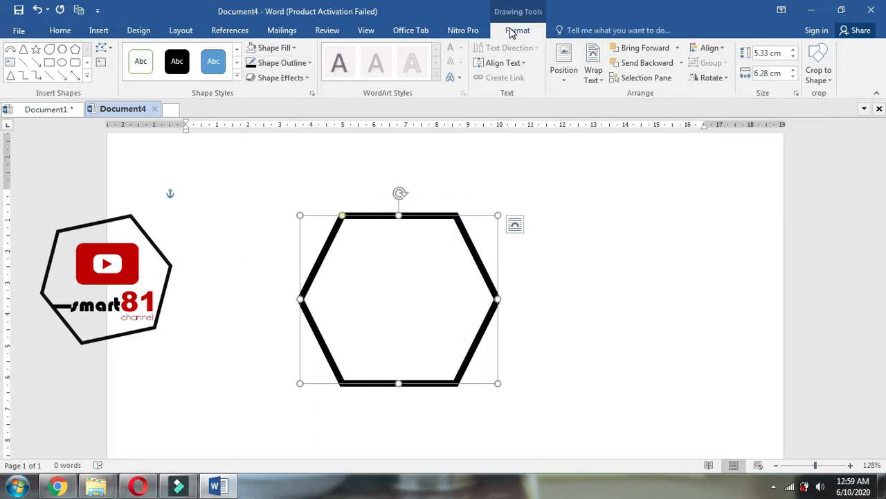
Rotate the hexagon counter-clockwise by about 10° and enlarge it to about 6.1 cm by 7.1 cm
left_click(726, 79)
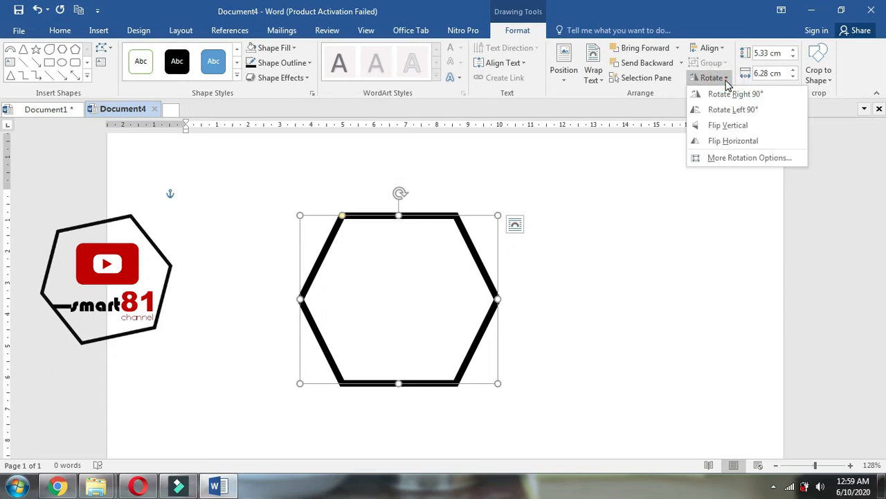
left_click(755, 158)
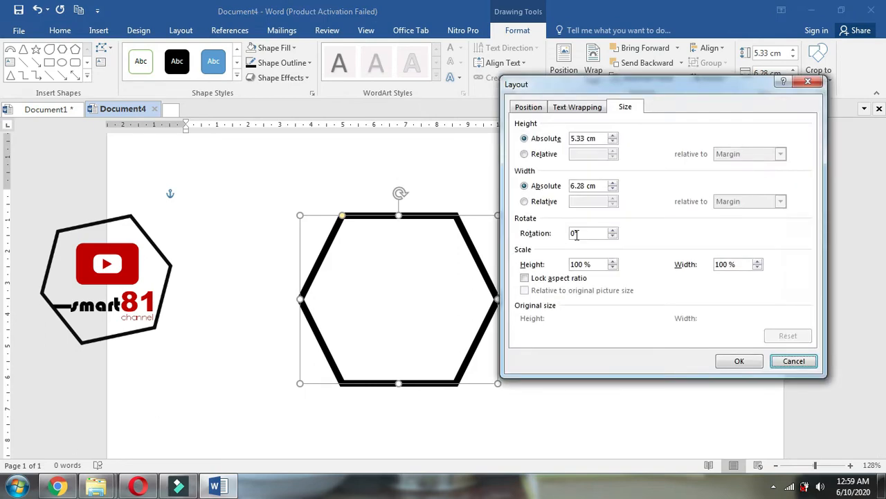
left_click(612, 237)
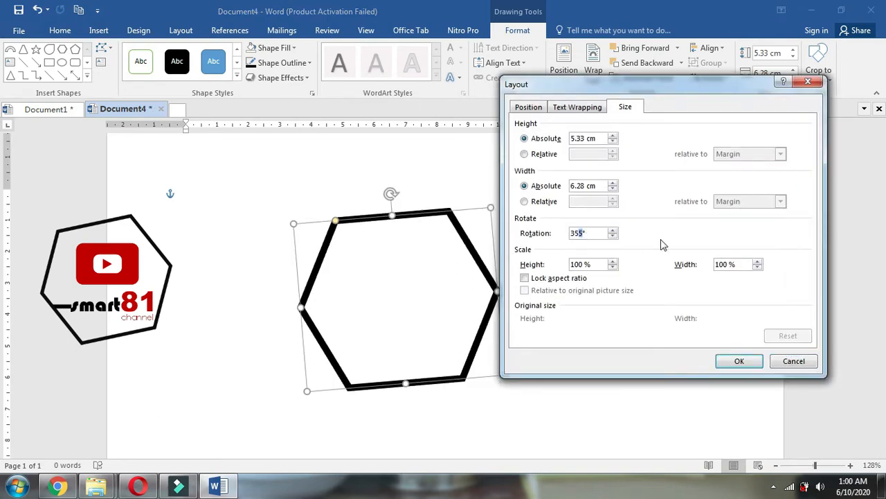
key("Return")
left_click_drag(480, 198, 502, 174)
left_click(451, 219)
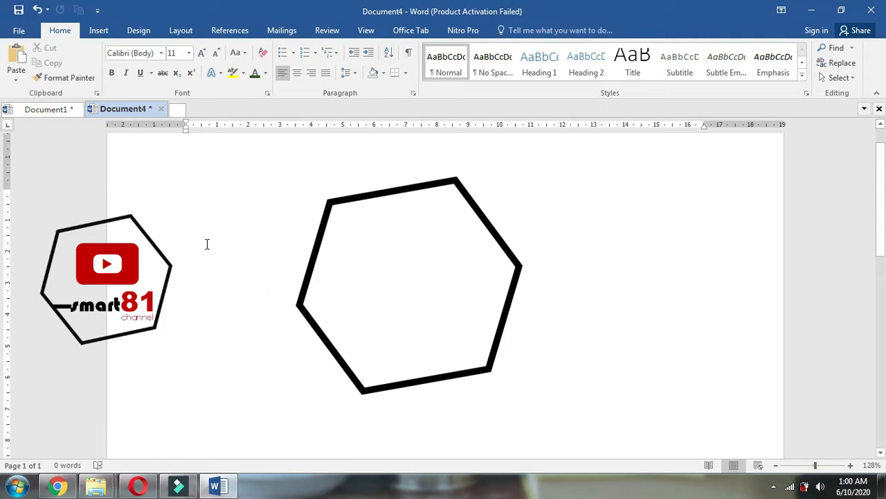
Insert WordArt in the plain black style with the text "smart81"
left_click(98, 31)
left_click(658, 63)
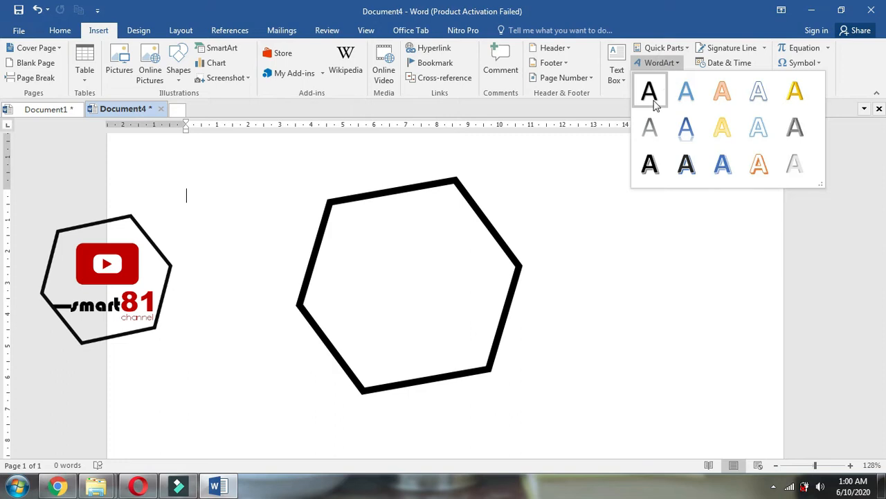
left_click(649, 93)
type("sm")
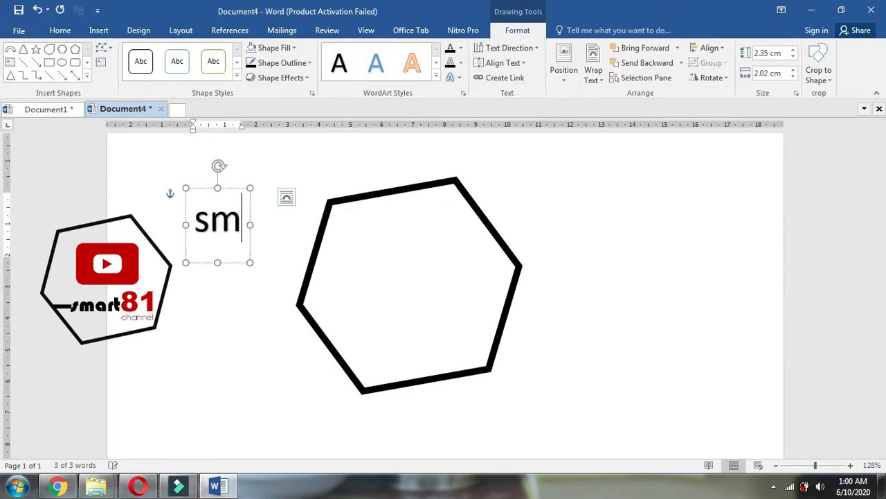
type("art81")
Move the "smart81" WordArt into the lower half of the hexagon
key("Left")
key("Left")
key("Left")
key("Left")
key("Left")
key("Left")
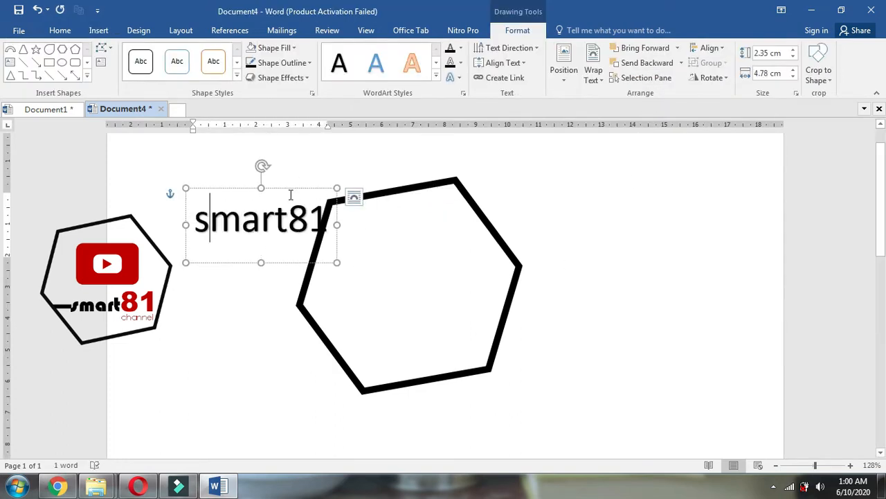
left_click_drag(291, 188, 447, 307)
Set the font of the word "smart" in the WordArt to Bauhaus 93
left_click_drag(371, 324, 431, 282)
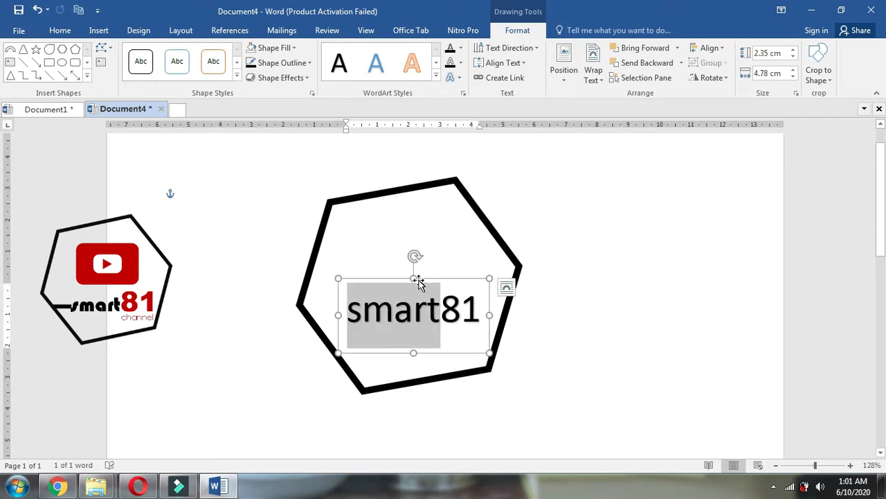
left_click(60, 30)
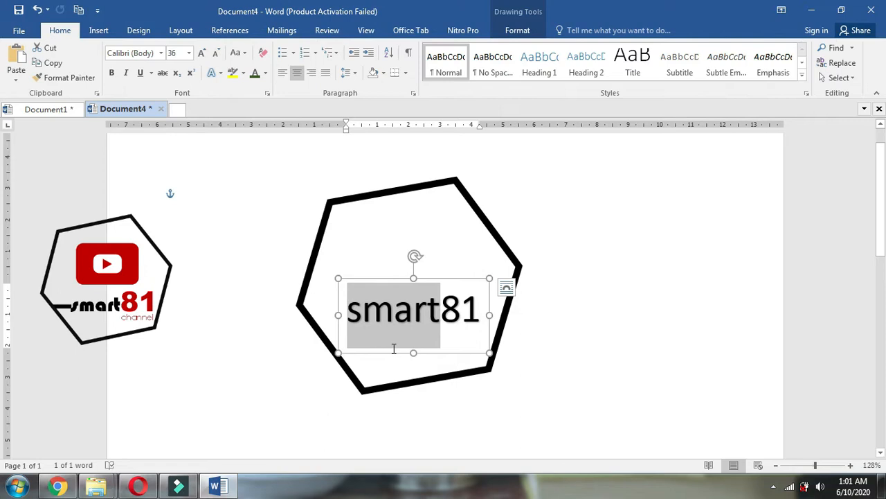
left_click(161, 53)
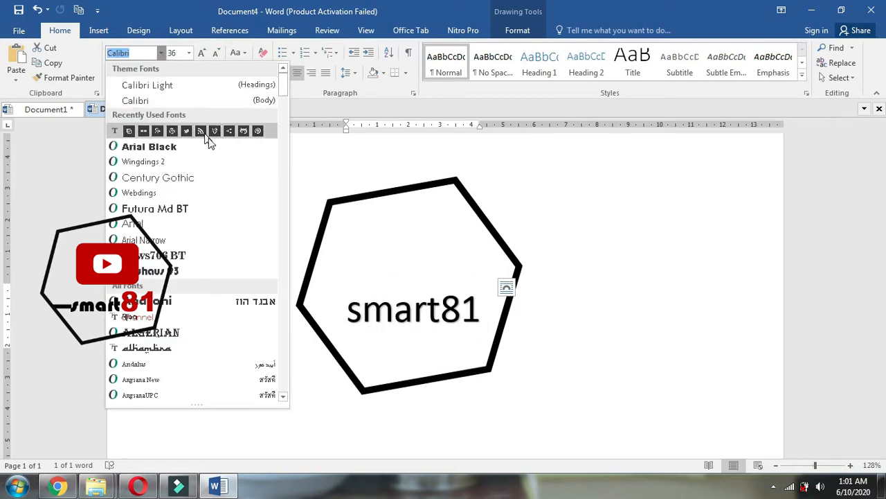
left_click(203, 272)
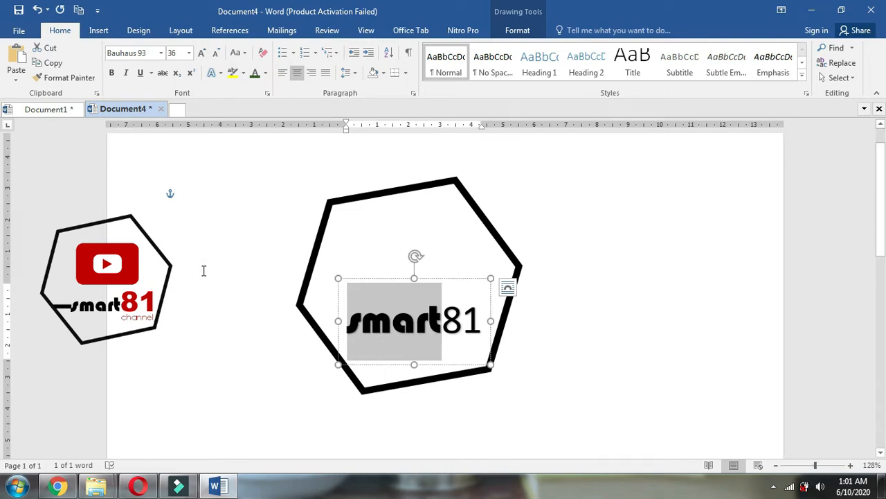
Format the "81" in the WordArt with the Arial Black font and a dark red font colour
left_click_drag(442, 315, 474, 322)
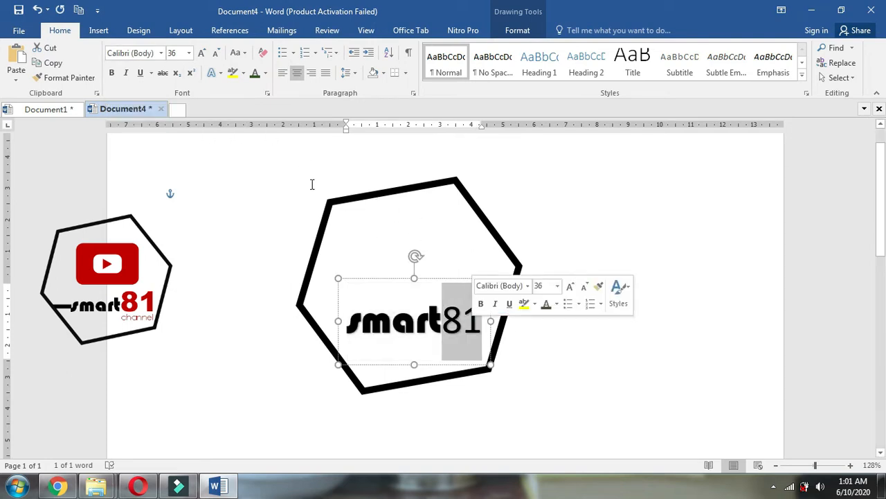
left_click(161, 54)
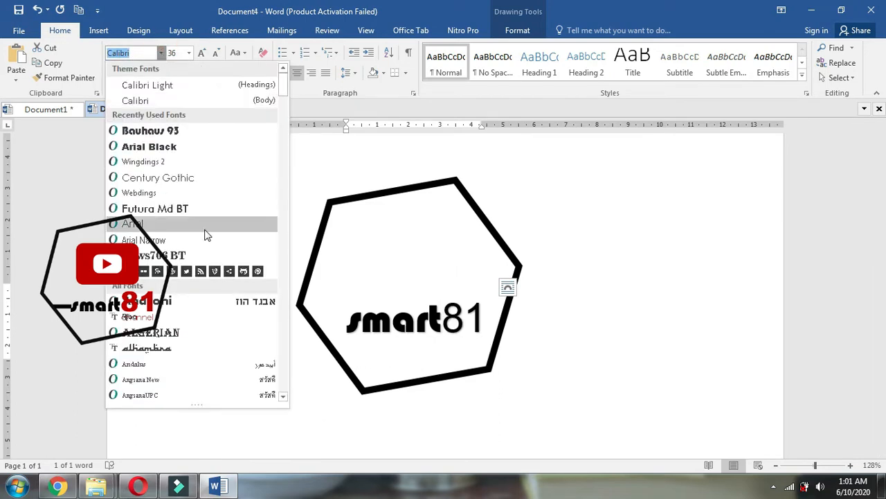
left_click(200, 148)
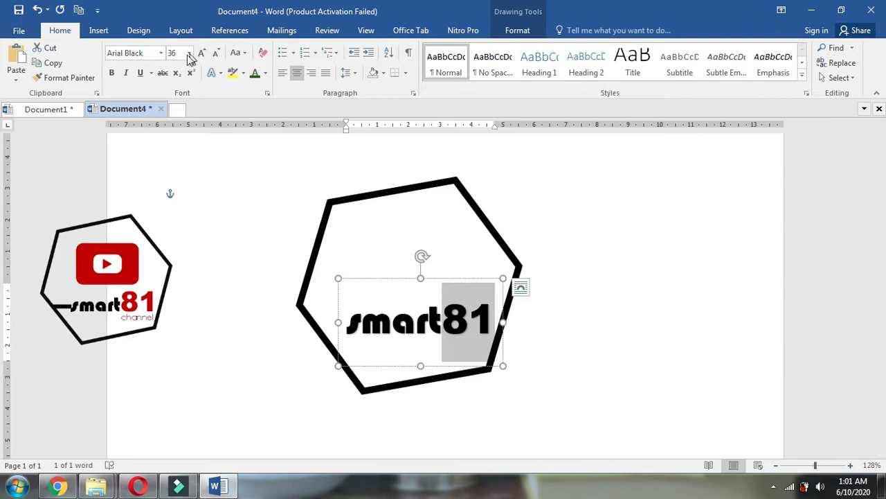
left_click(266, 74)
left_click(254, 191)
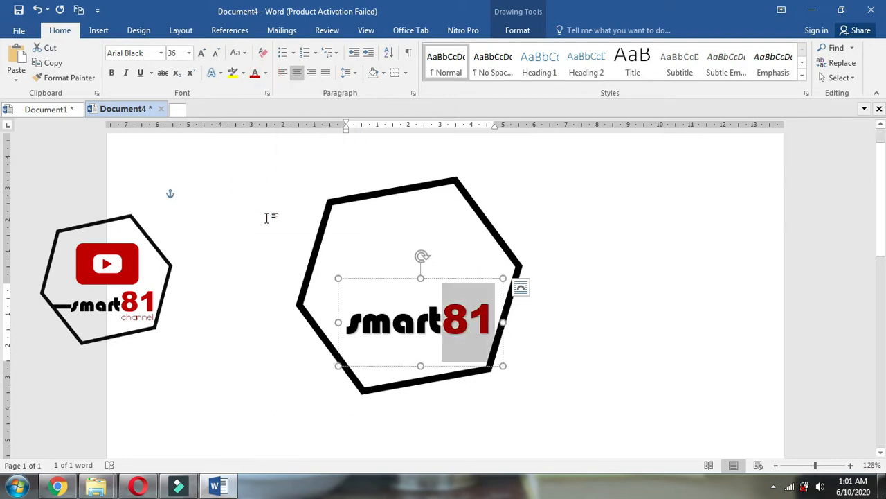
left_click(266, 345)
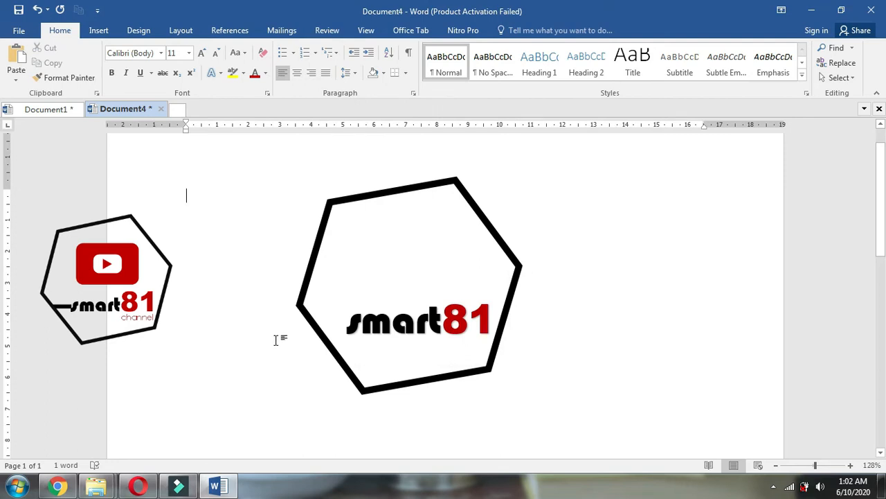
Draw a thin rectangle about 0.27 cm high and 1.02 cm wide from the hexagon's lower-left edge to the letter "s"
left_click(98, 30)
left_click(178, 66)
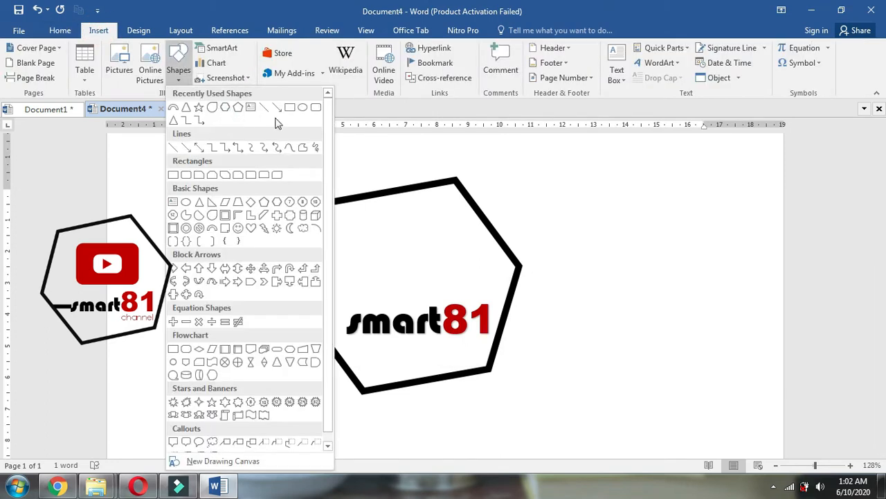
left_click(293, 113)
scroll(323, 312, "up", 3)
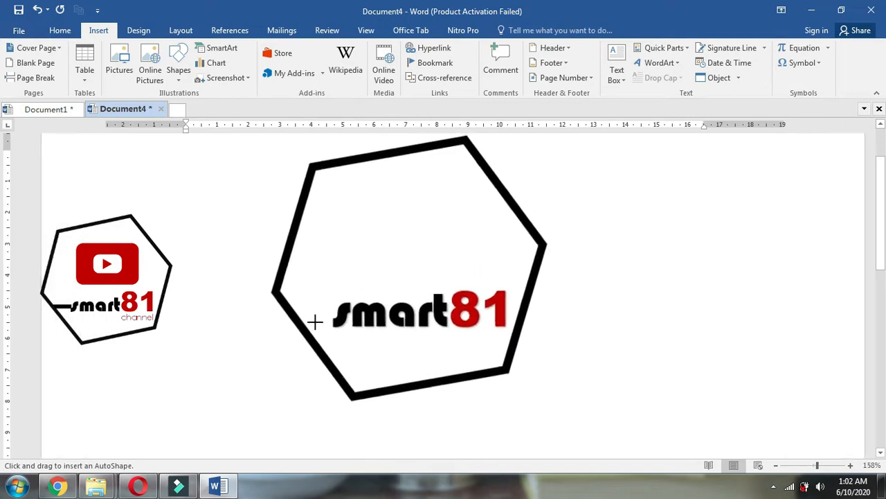
scroll(295, 346, "up", 5)
left_click_drag(345, 242, 398, 256)
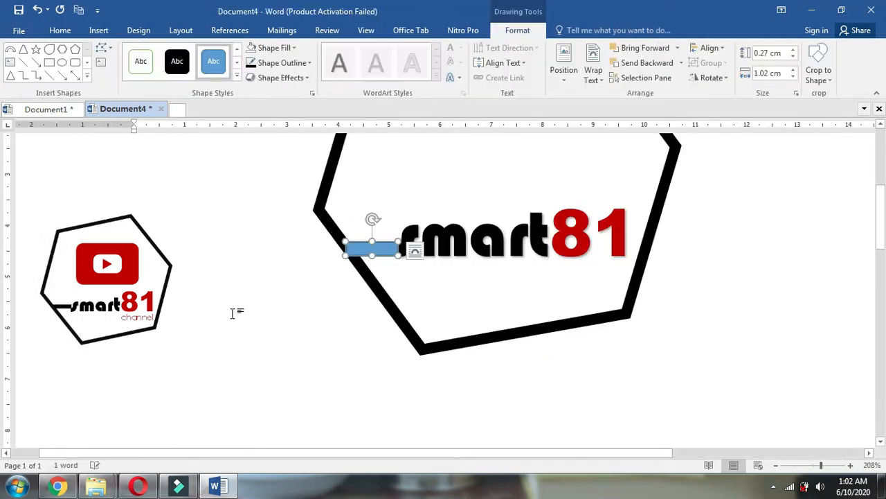
Fill the thin rectangle with black and remove its outline
left_click(270, 48)
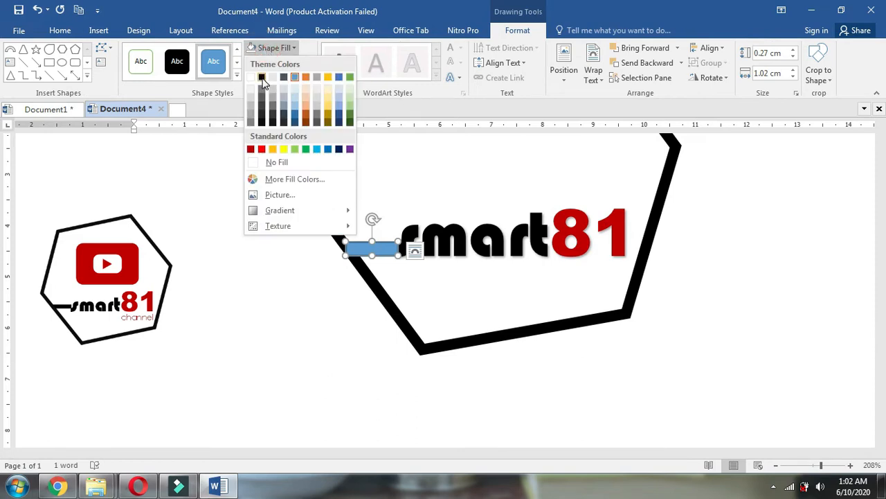
left_click(262, 77)
left_click(280, 62)
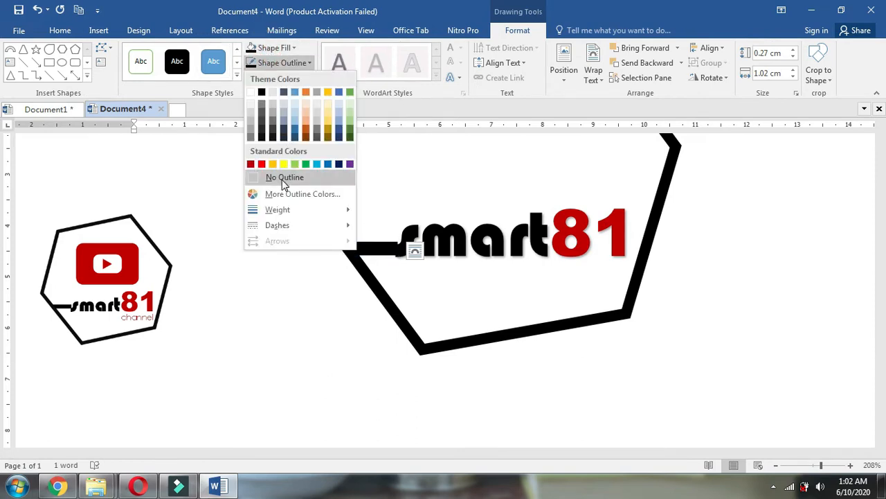
left_click(284, 178)
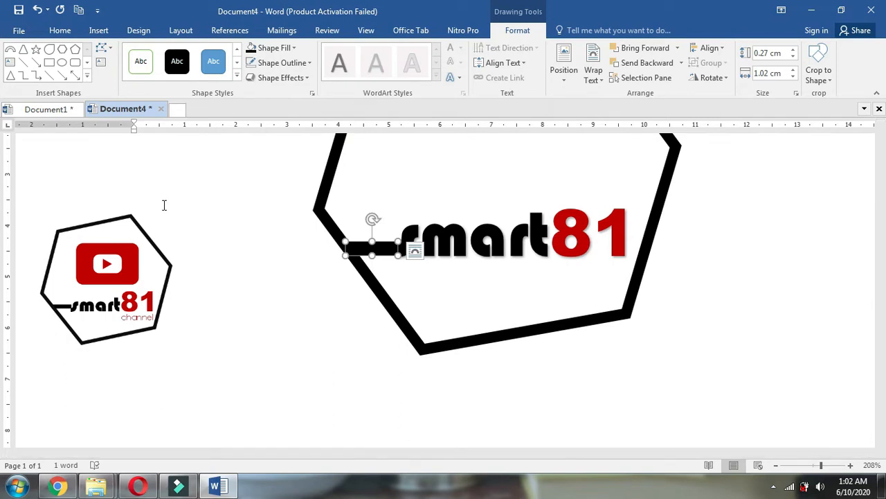
Nudge the black bar upward and slightly resize its lower-left corner so its end sits on the hexagon's outline
key("Up")
key("Up")
key("Up")
key("Up")
key("Up")
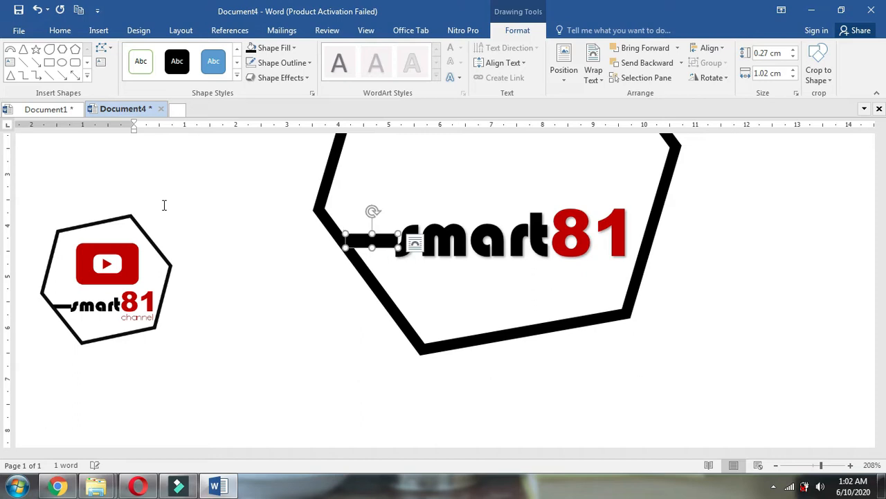
left_click_drag(345, 245, 343, 243)
left_click(344, 247)
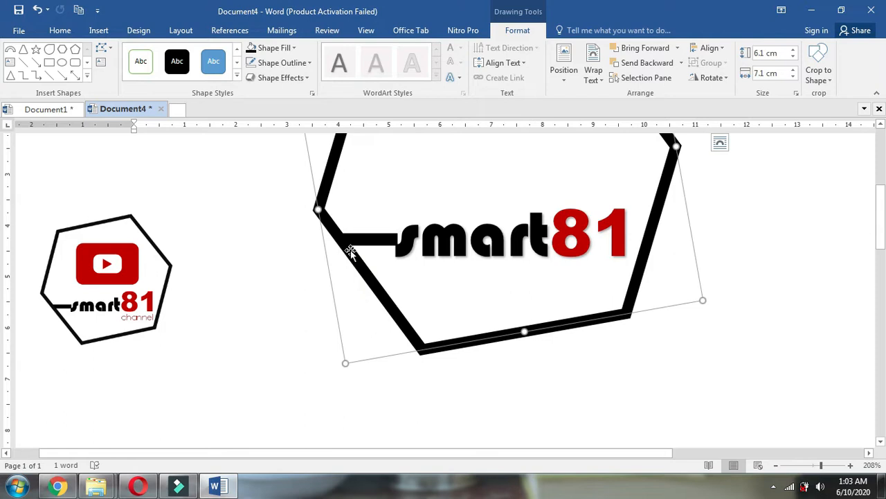
Draw a rounded rectangle about 1.98 cm high and 3.31 cm wide inside the hexagon, just above the "smart81" text
left_click(530, 256)
scroll(632, 317, "up", 2)
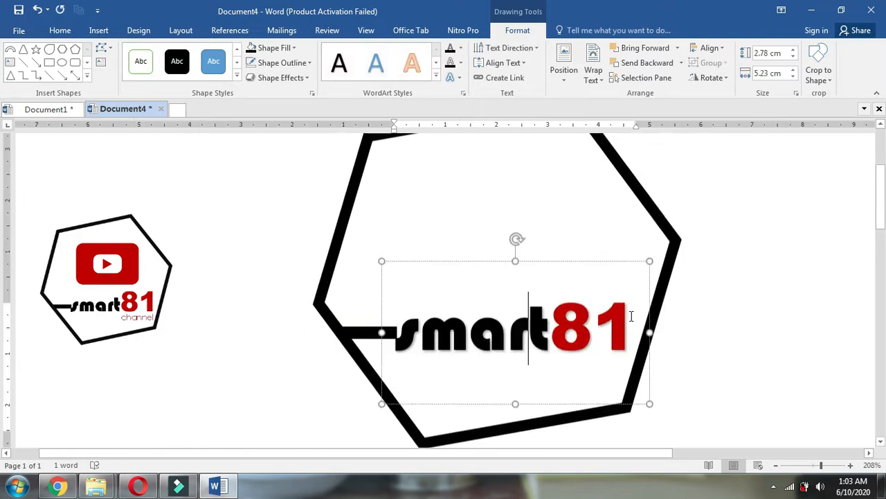
scroll(631, 316, "up", 1)
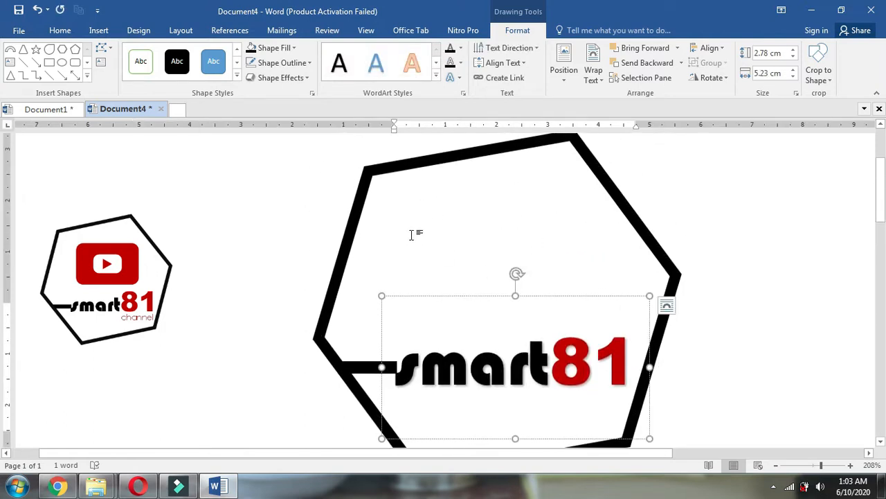
left_click(255, 252)
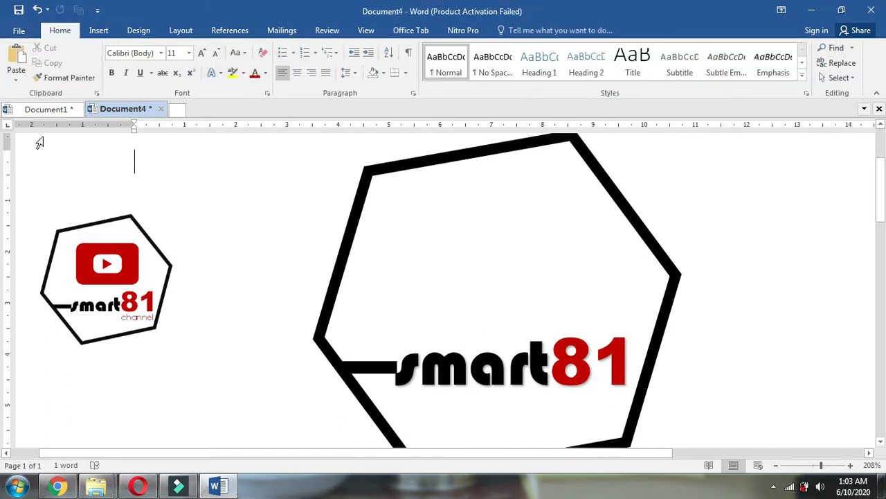
left_click(99, 31)
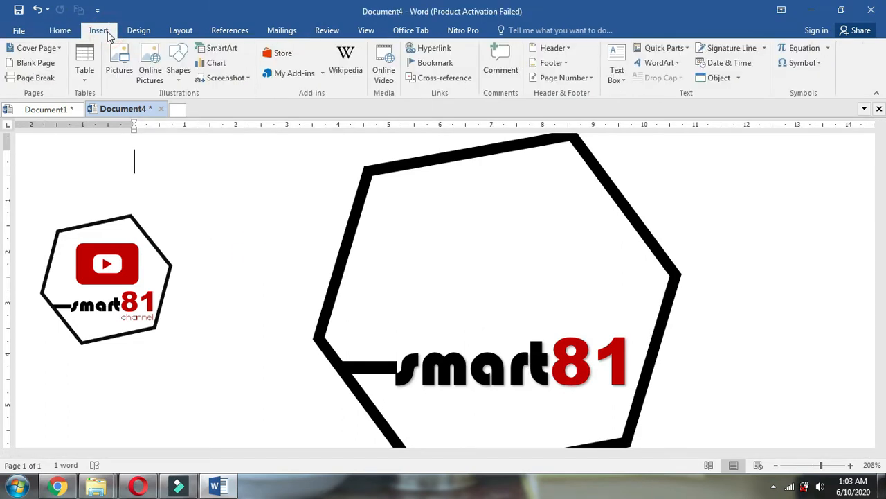
left_click(176, 82)
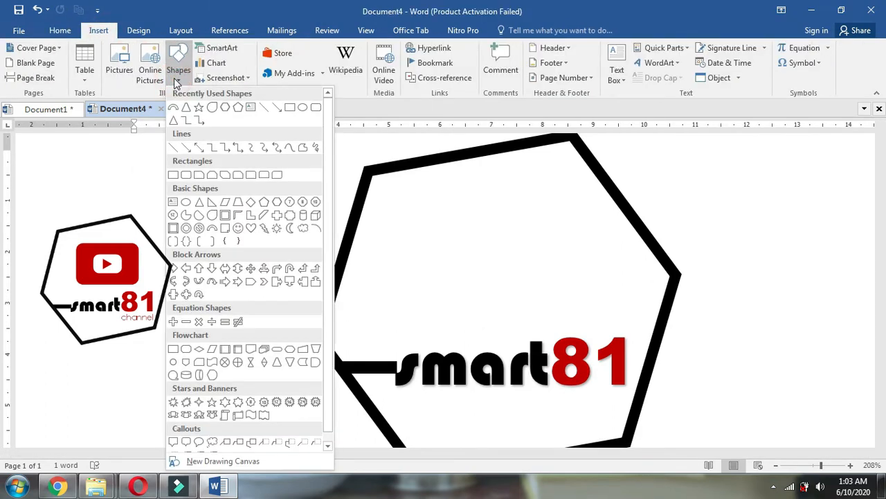
left_click(317, 111)
mouse_move(420, 220)
left_mouse_down()
mouse_move(489, 276)
mouse_move(598, 311)
mouse_move(586, 321)
left_mouse_up()
left_click_drag(420, 321, 415, 321)
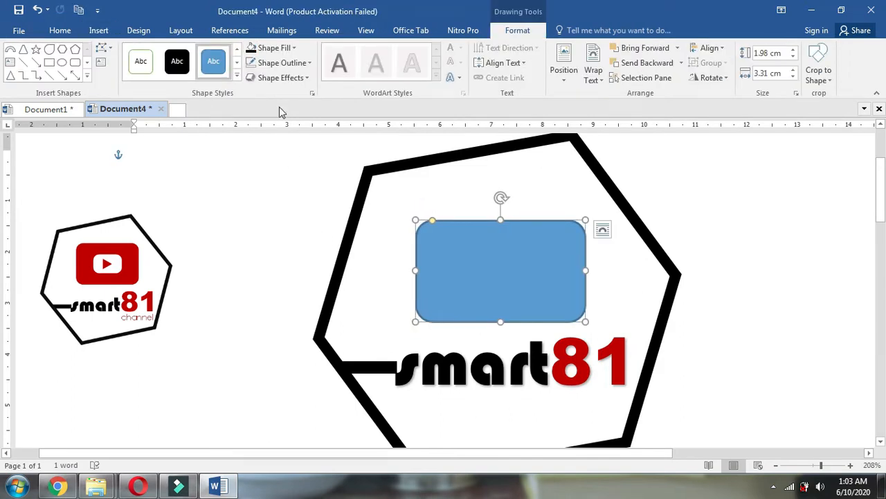
Fill the rounded rectangle with the standard dark red and remove its outline
left_click(268, 49)
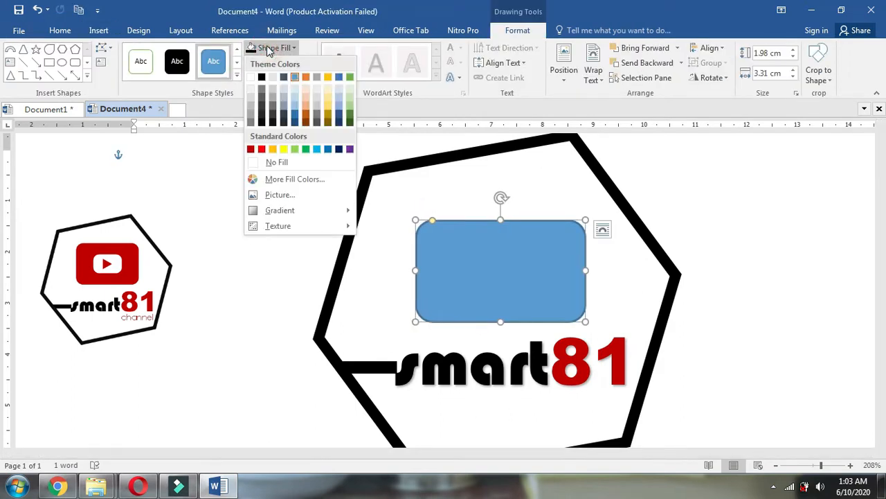
left_click(251, 150)
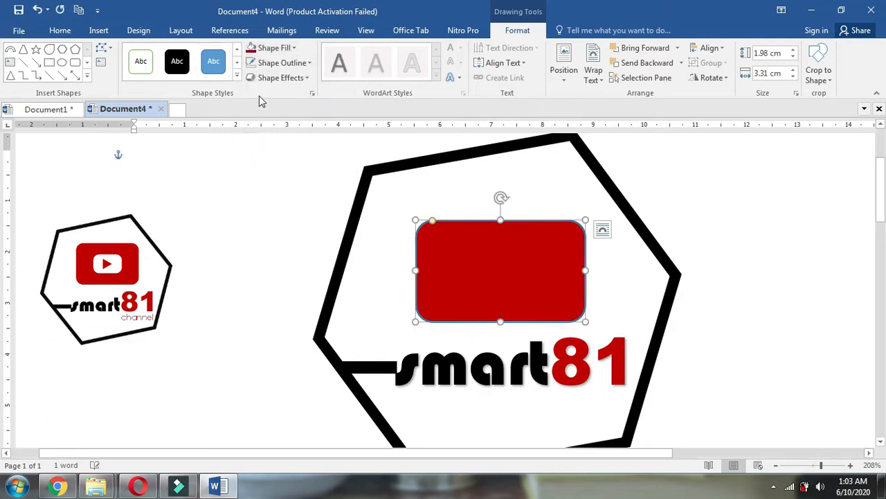
left_click(284, 62)
left_click(282, 177)
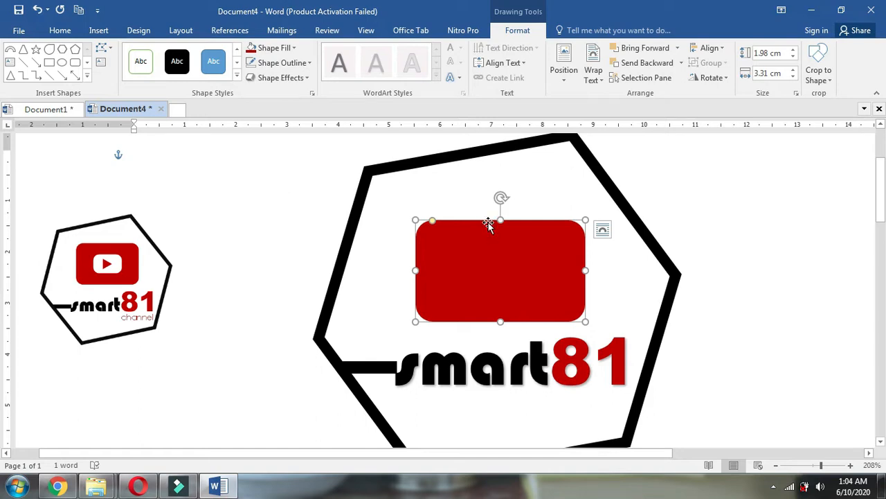
Duplicate the red rounded rectangle, then make the copy white and shrink it to about 0.98 cm high and 1.55 cm wide
key("ctrl+v")
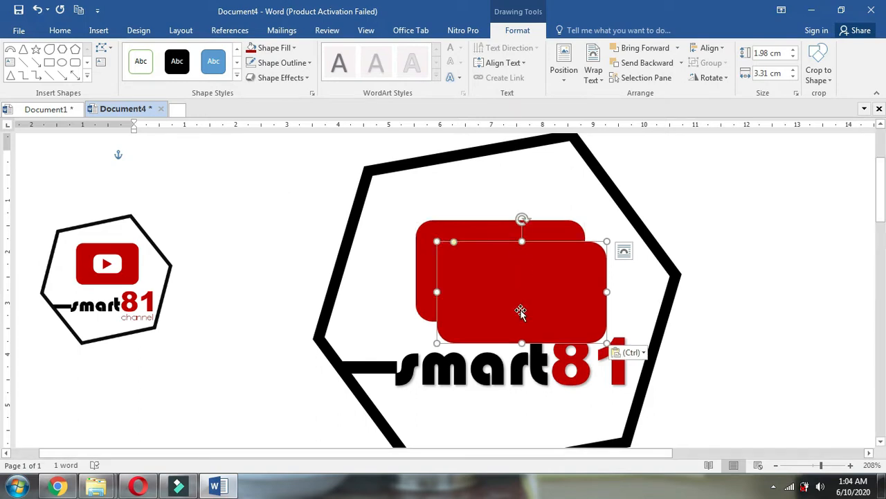
left_click(270, 54)
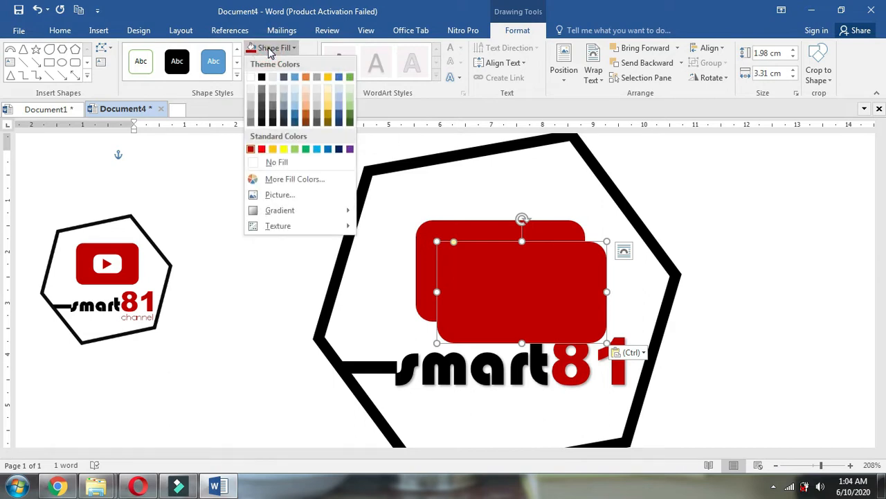
left_click(254, 80)
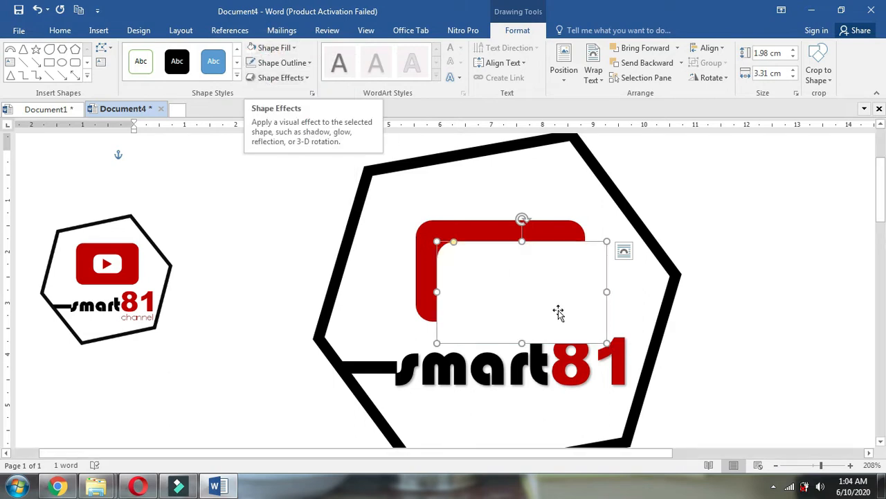
left_click_drag(607, 342, 544, 302)
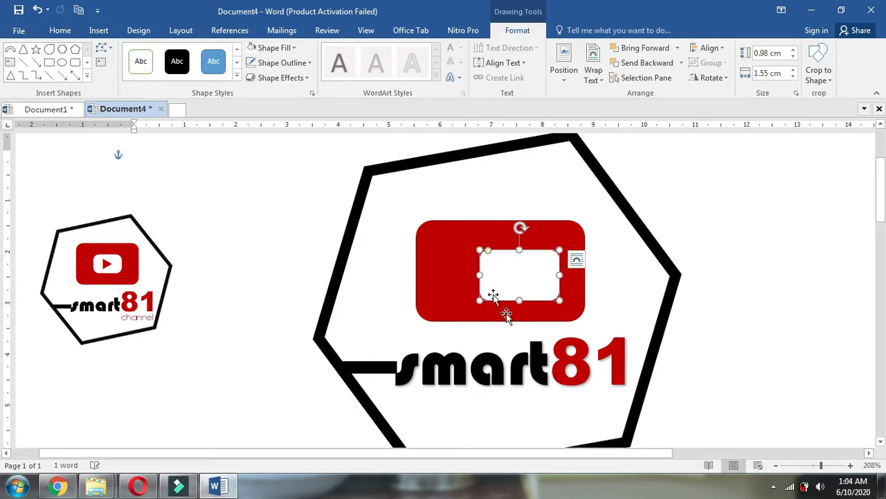
Align the white and red rounded rectangles to each other with Align Center and Align Middle
left_click(438, 233, "shift")
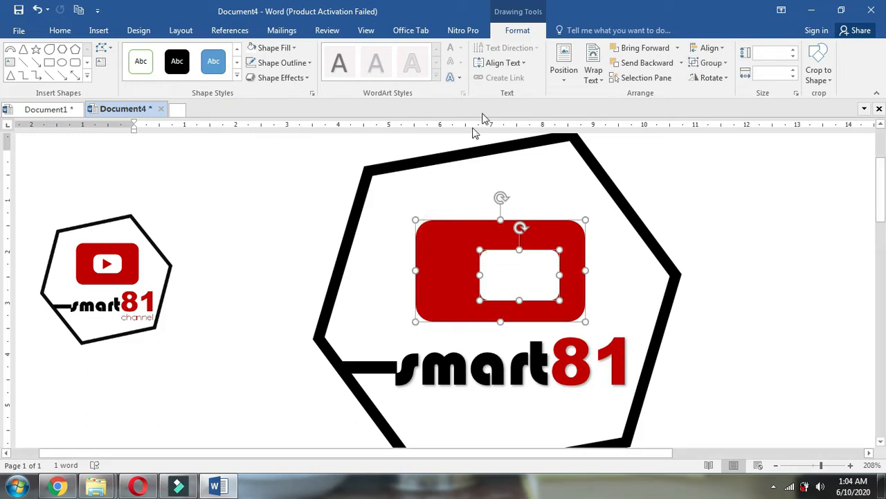
left_click(707, 49)
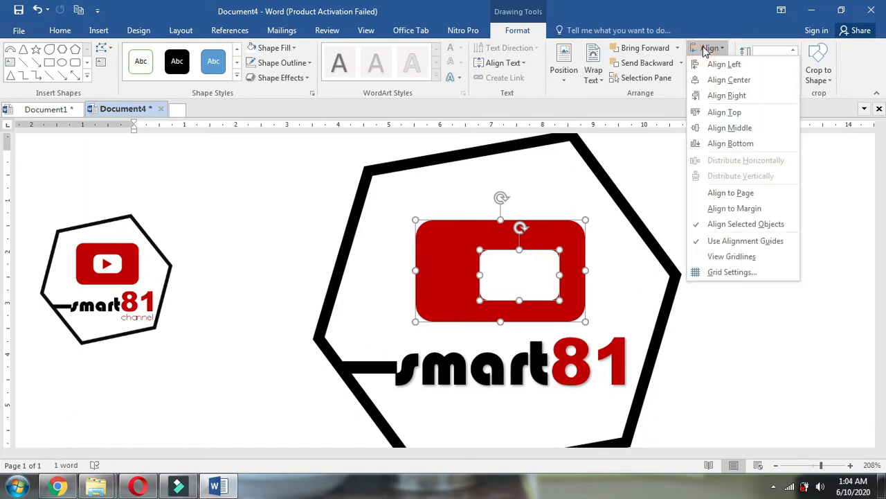
left_click(728, 80)
left_click(720, 48)
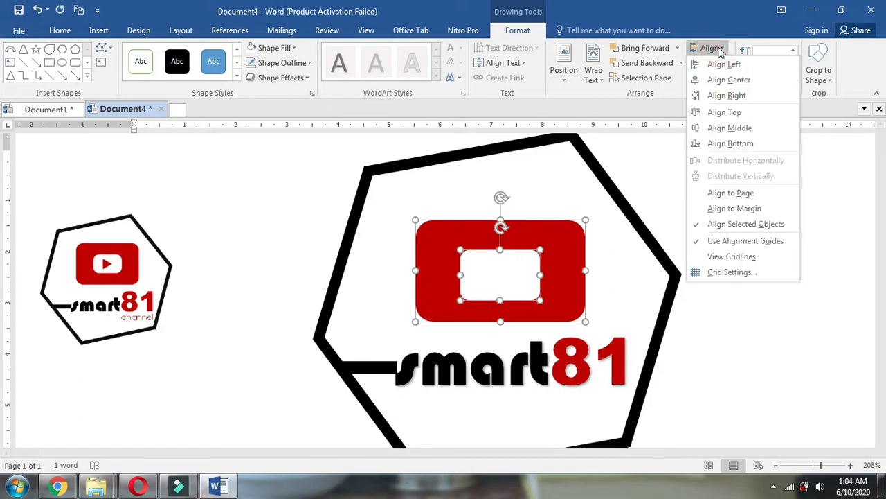
left_click(729, 128)
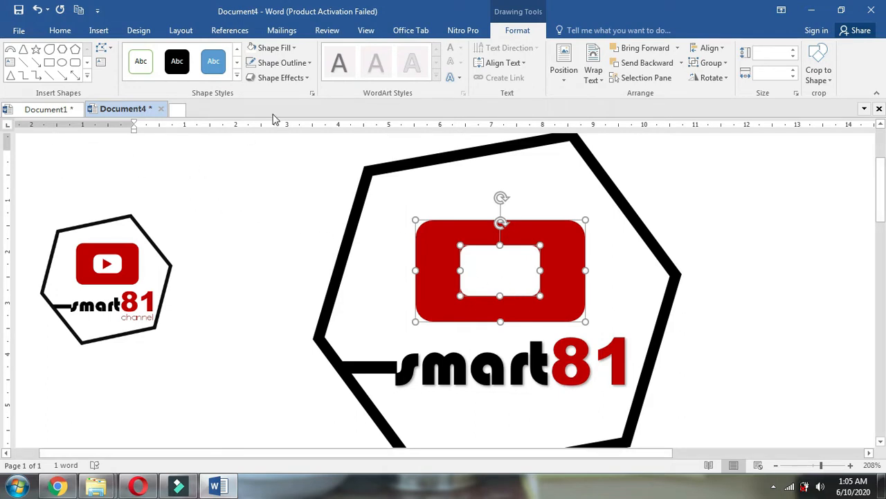
Draw a triangle about 0.56 cm high and 0.49 cm wide inside the white rectangle, filled dark red without an outline
left_click(22, 51)
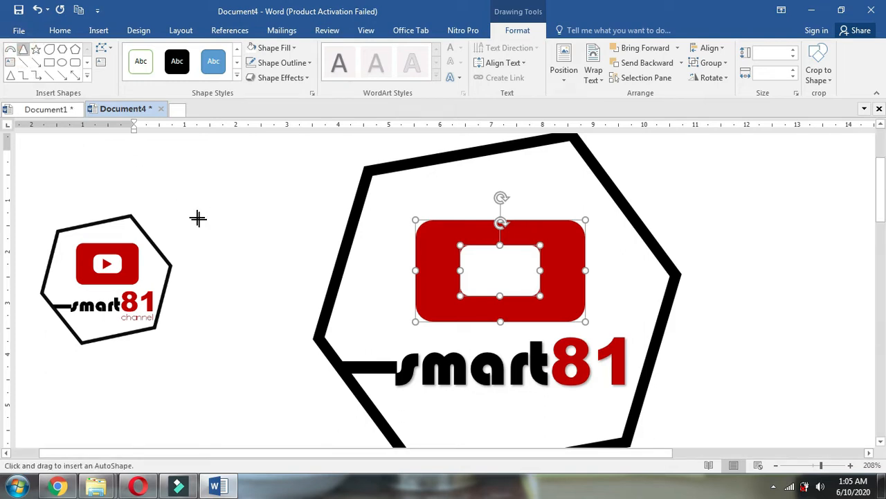
left_click_drag(488, 256, 514, 286)
left_click(270, 54)
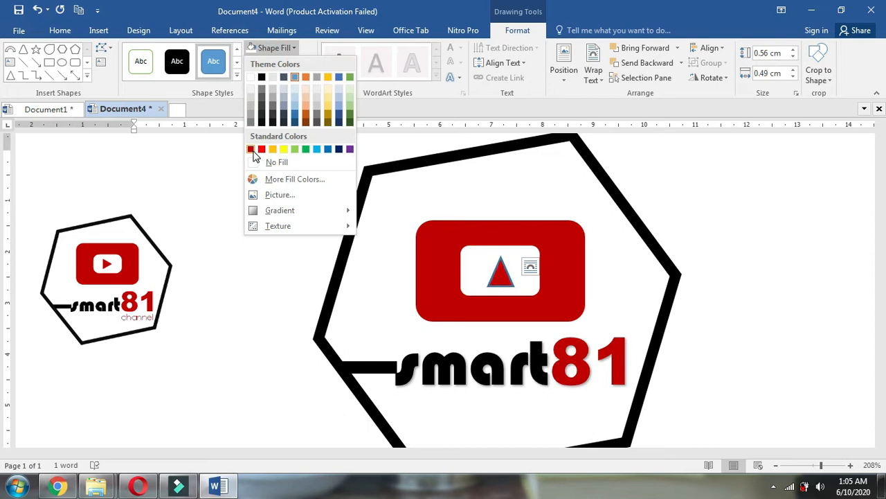
left_click(252, 150)
left_click(284, 63)
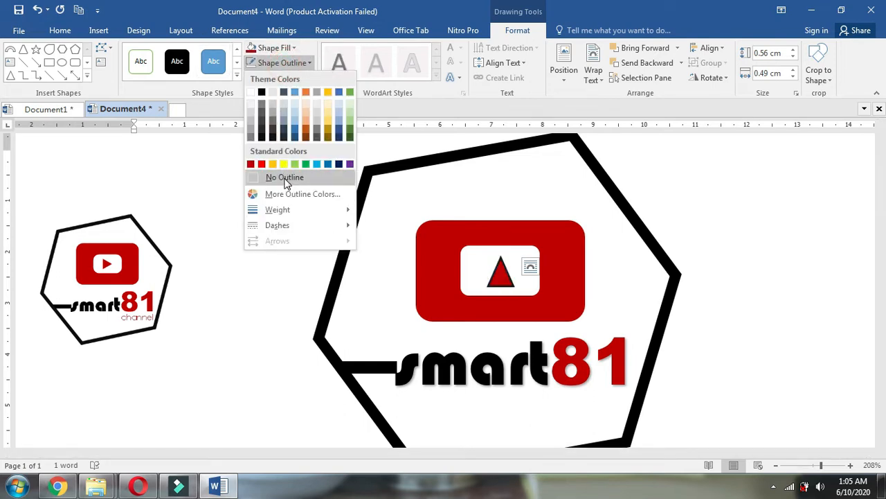
left_click(286, 178)
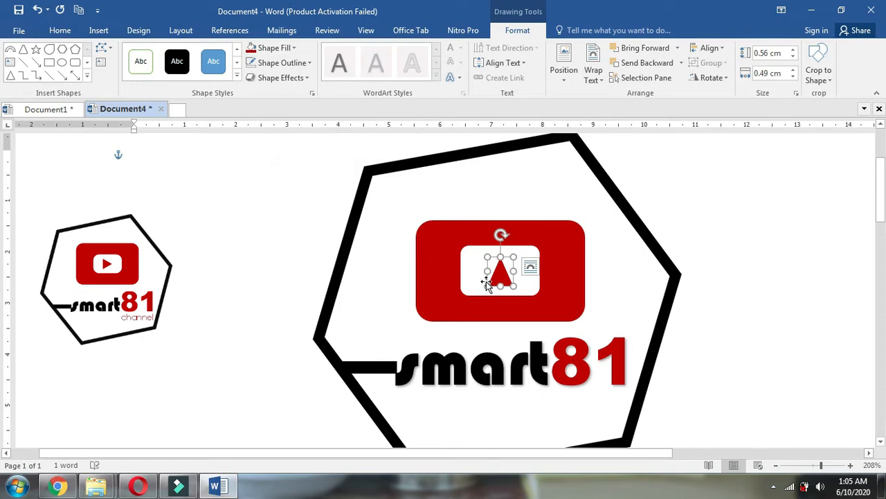
Rotate the triangle right 90° and align it with the white rectangle using Align Center and Align Middle
left_click(720, 78)
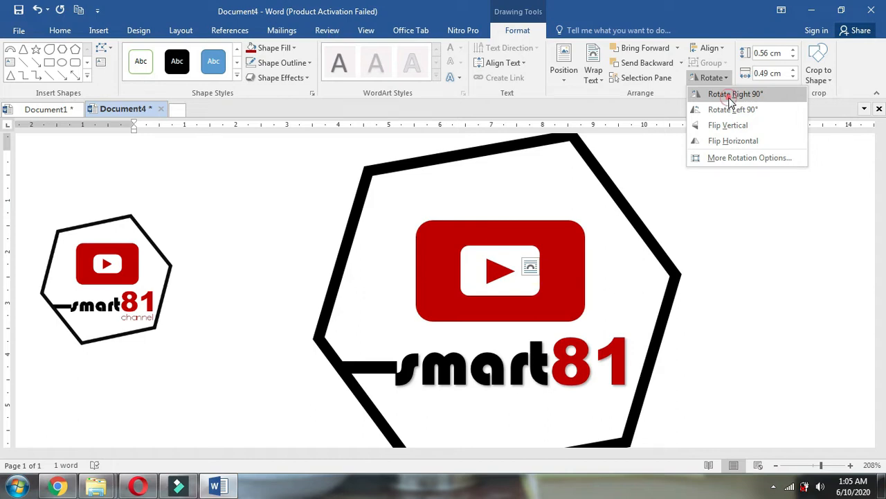
left_click(731, 97)
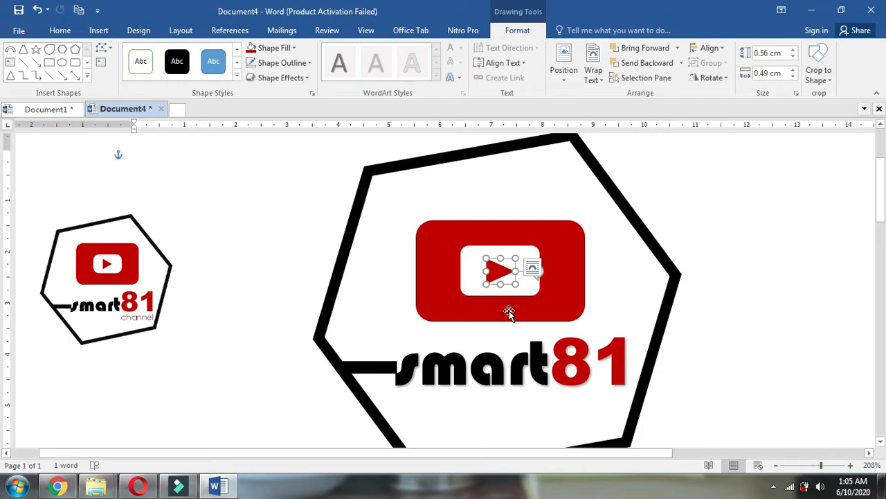
left_click(472, 258, "shift")
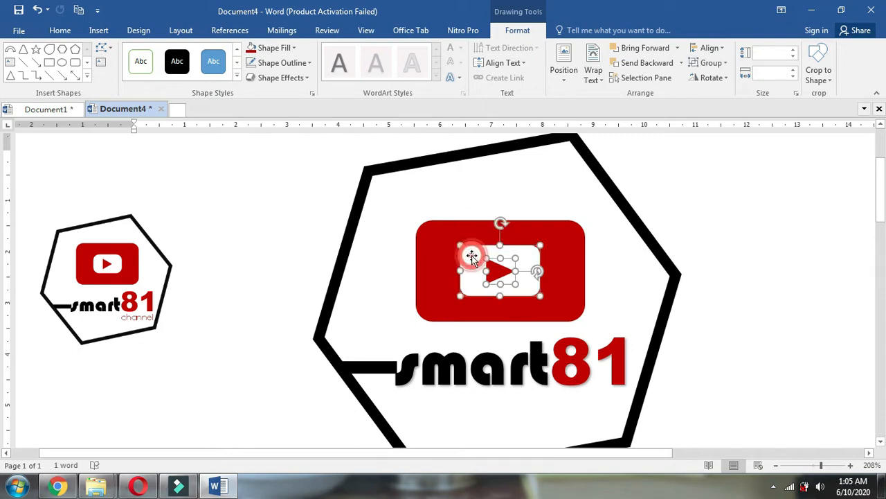
left_click(723, 52)
left_click(731, 82)
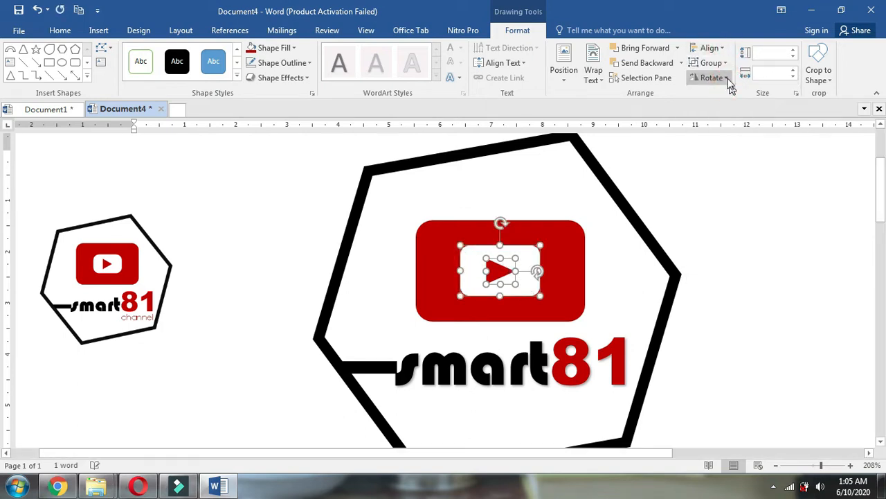
left_click(708, 48)
left_click(730, 128)
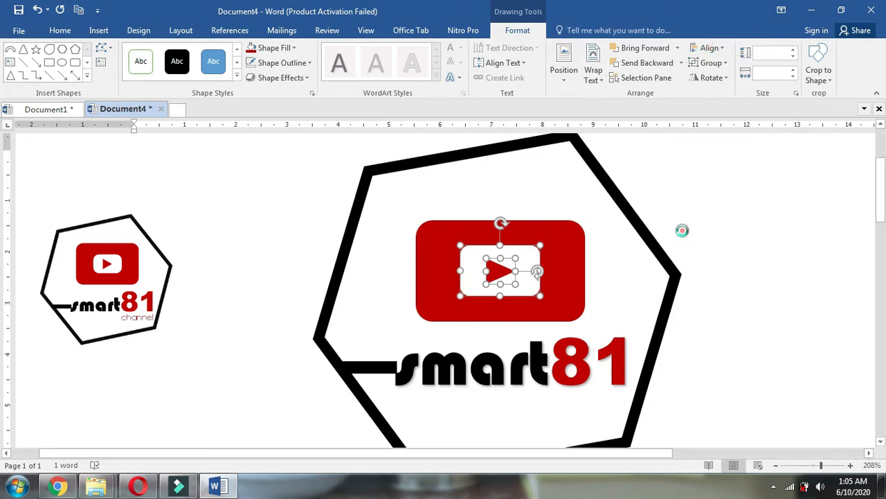
left_click(682, 230)
scroll(684, 232, "down", 2)
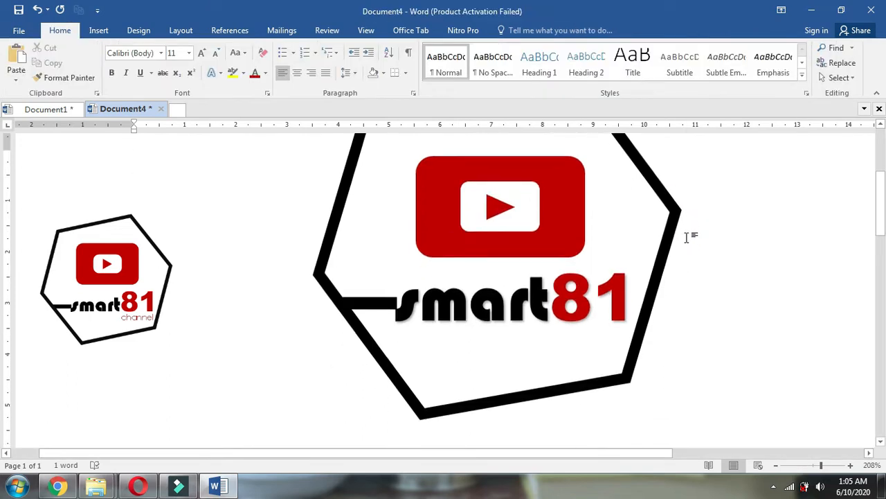
key("ctrl+z")
key("ctrl+y")
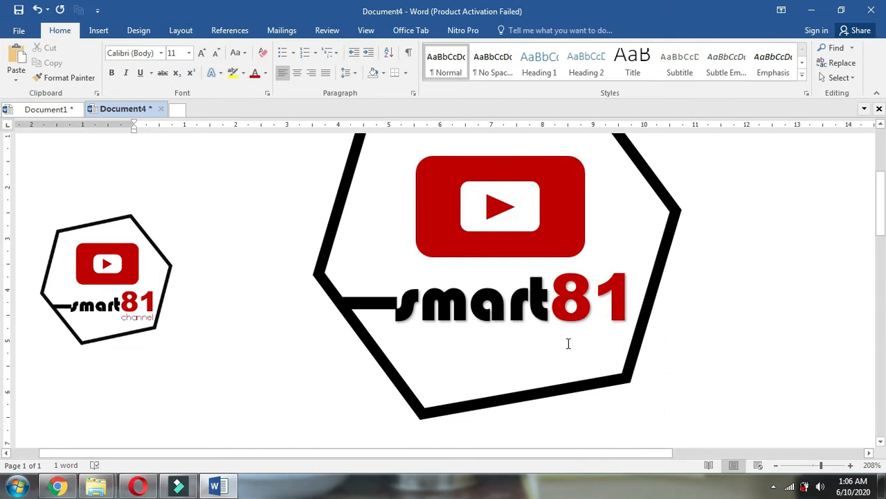
Insert a WordArt in the first plain black style with the text "channel"
left_click(101, 31)
left_click(659, 63)
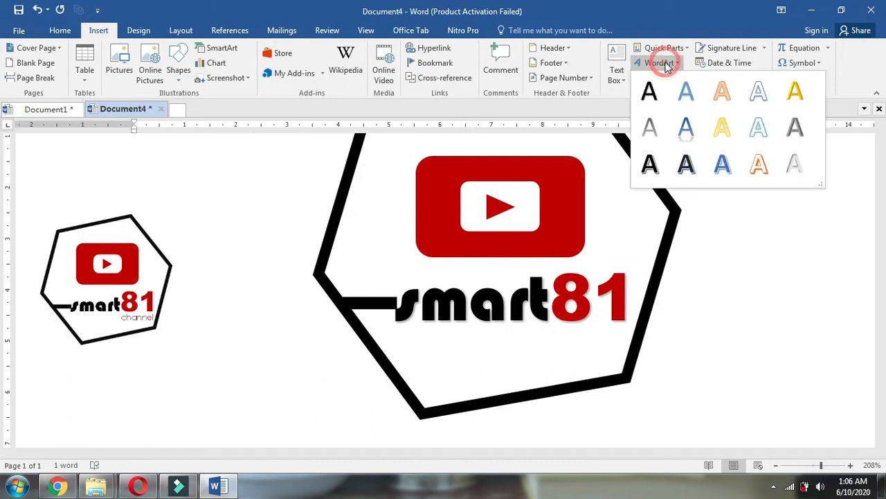
left_click(649, 97)
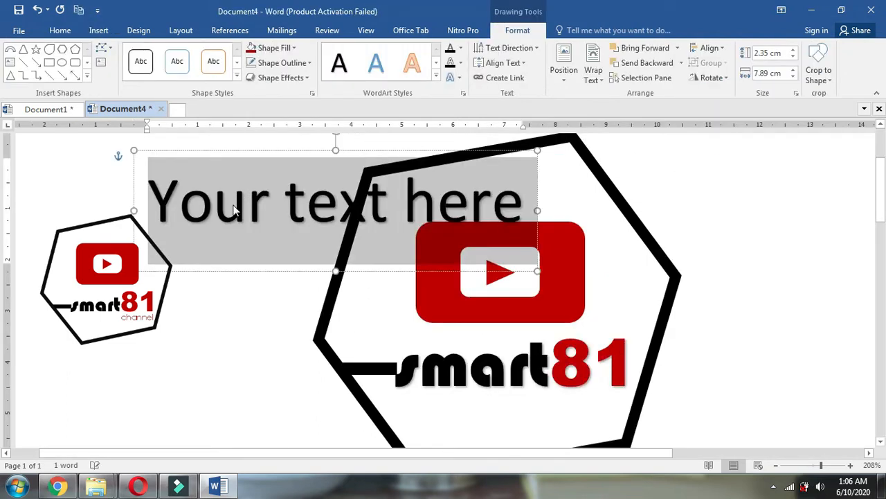
type("ch")
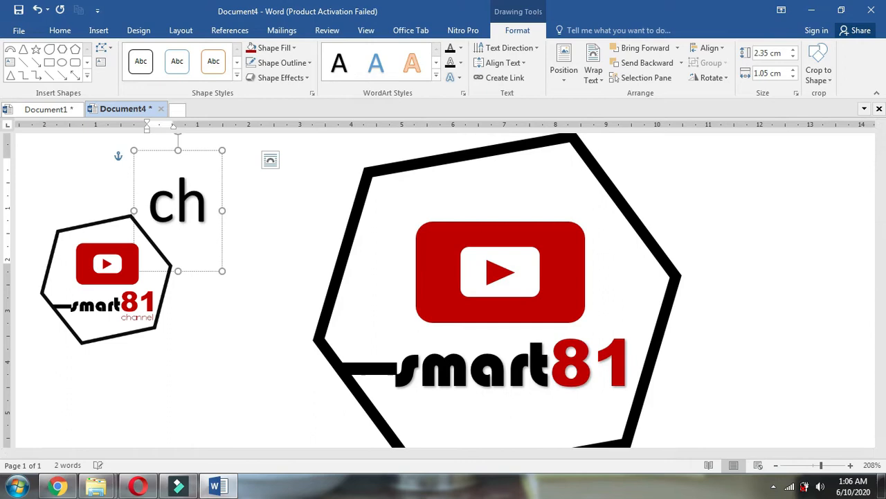
type("annel")
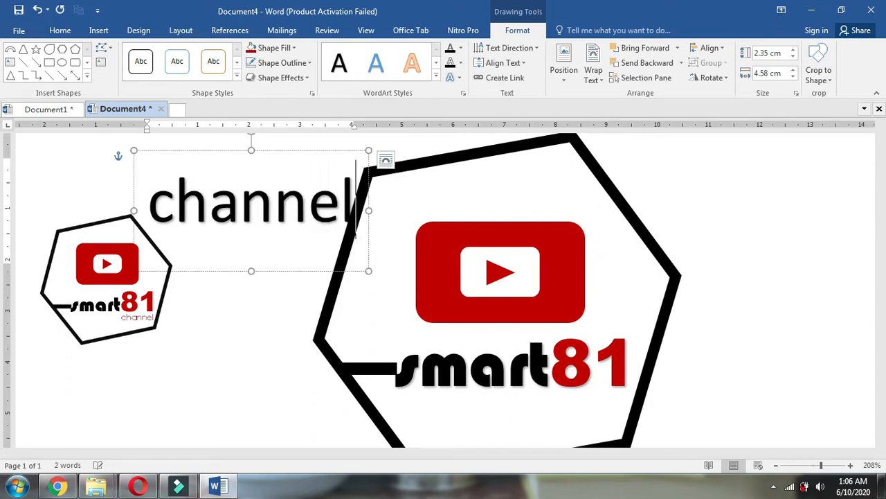
Change the font of the "channel" WordArt to Century Gothic
left_click(277, 151)
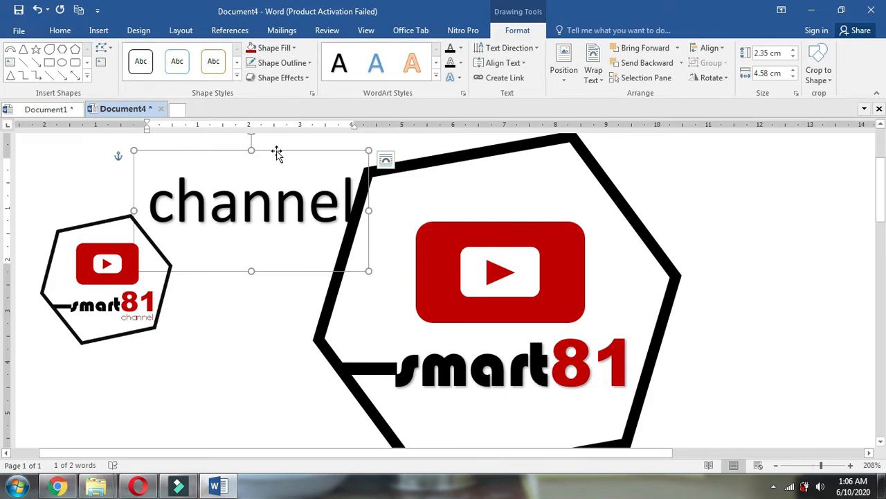
left_click(59, 30)
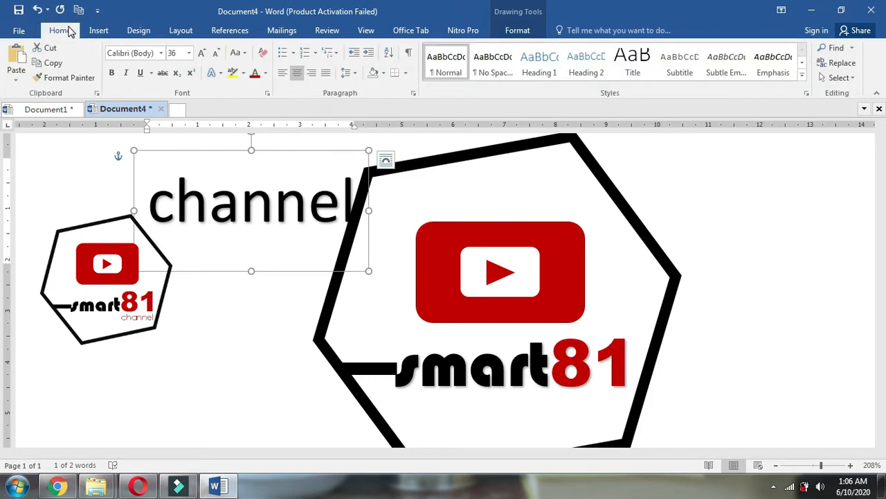
left_click(161, 53)
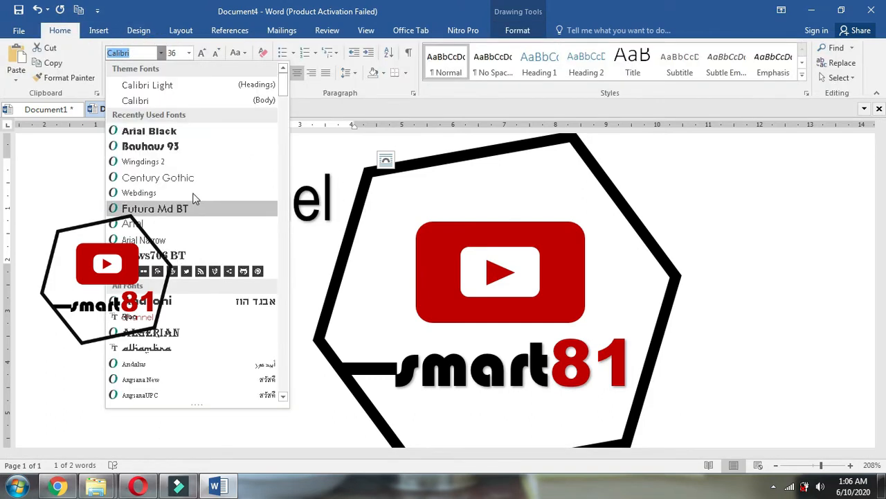
left_click(198, 187)
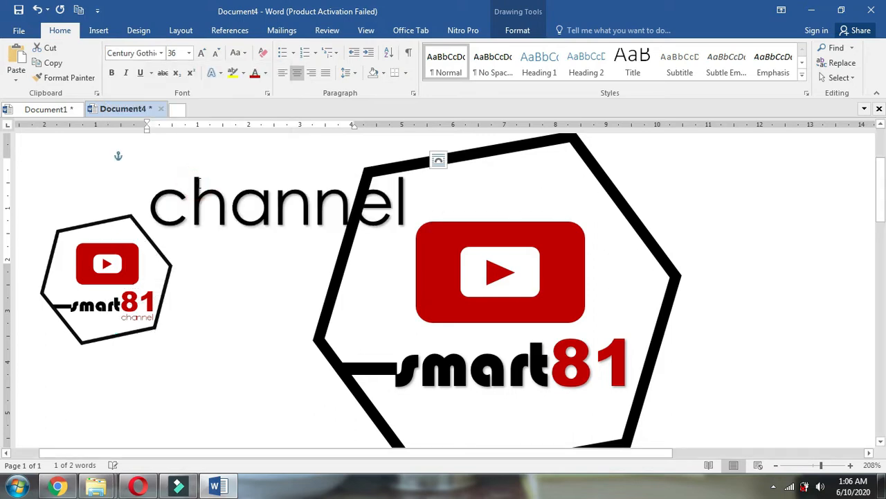
Reduce the "channel" text size to 12 and place it directly beneath the red "81"
left_click_drag(243, 157, 617, 377)
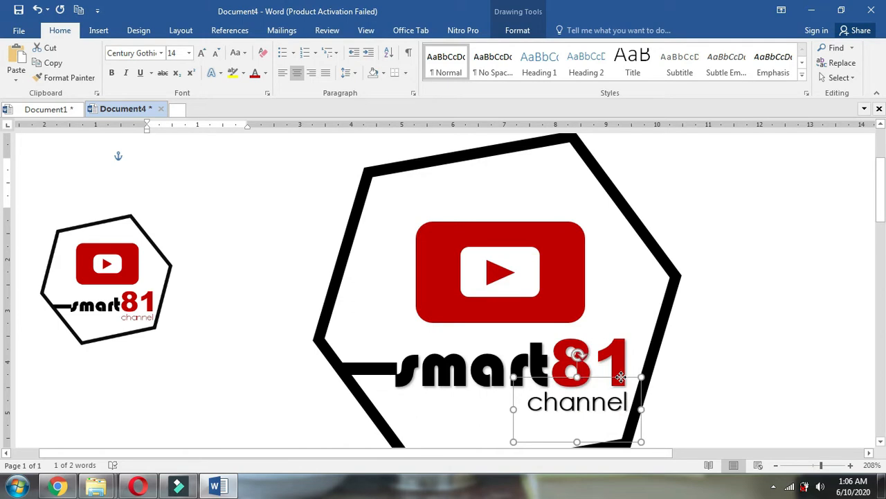
scroll(528, 375, "down", 1)
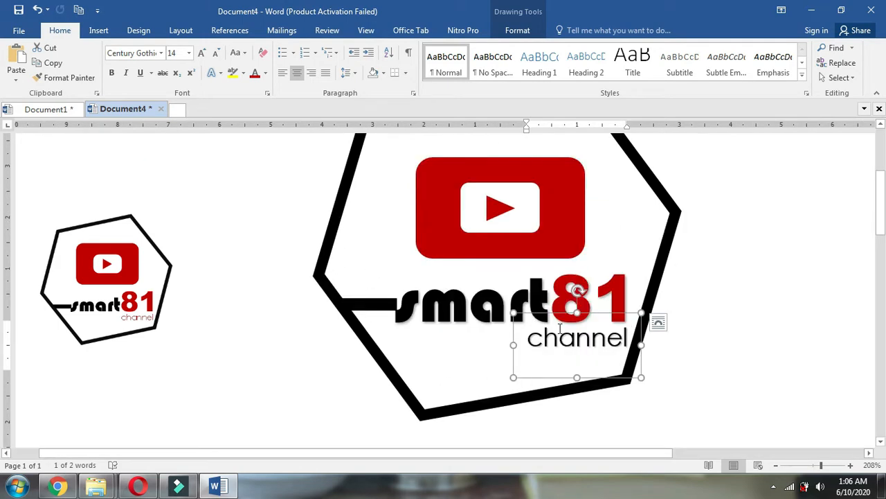
left_click(214, 53)
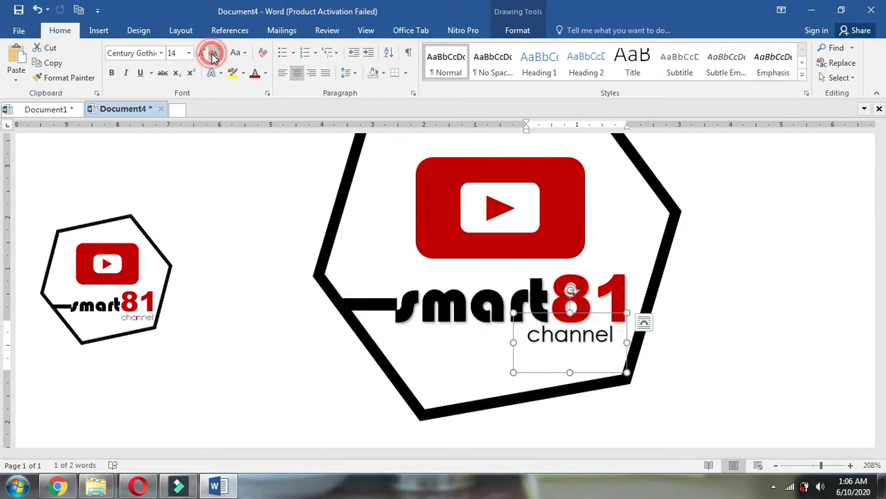
left_click_drag(580, 319, 595, 320)
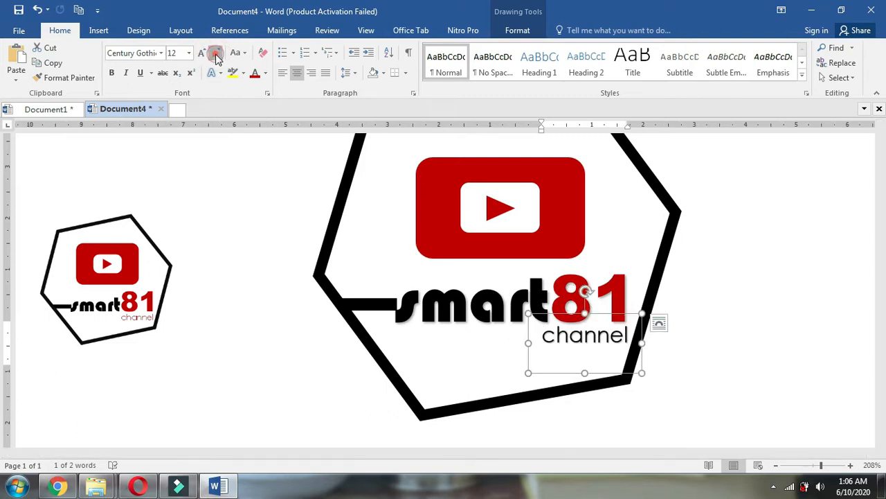
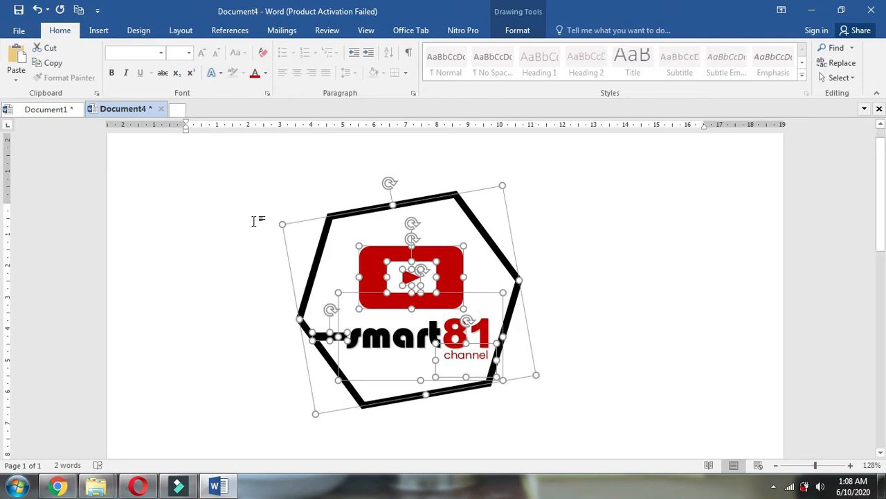
Create a new blank document and paste the copied logo into it as a picture
scroll(459, 337, "down", 3)
left_click(459, 337)
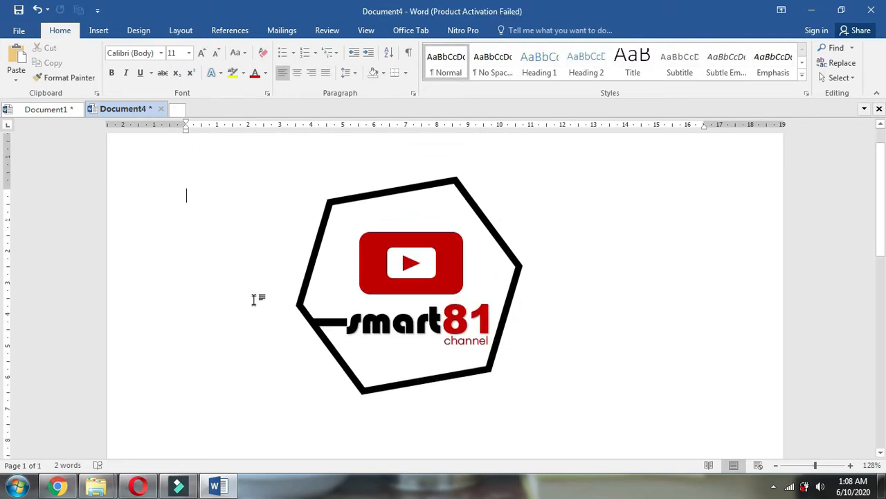
left_click(176, 112)
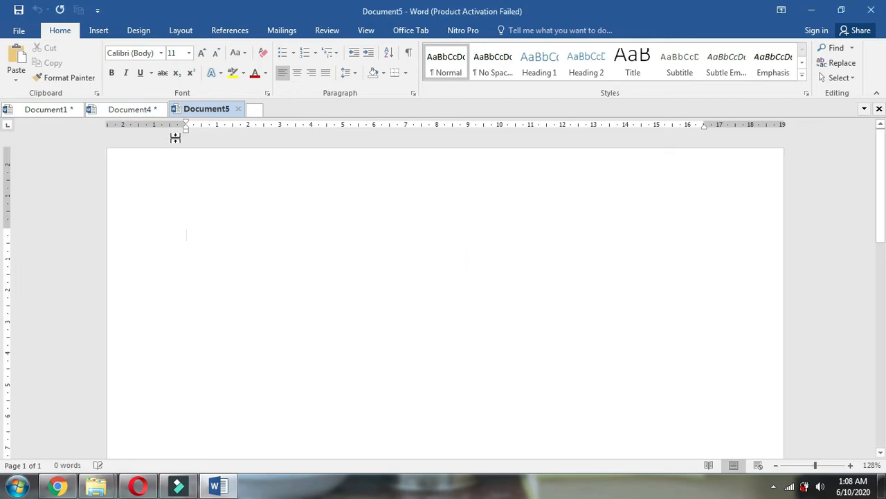
right_click(286, 268)
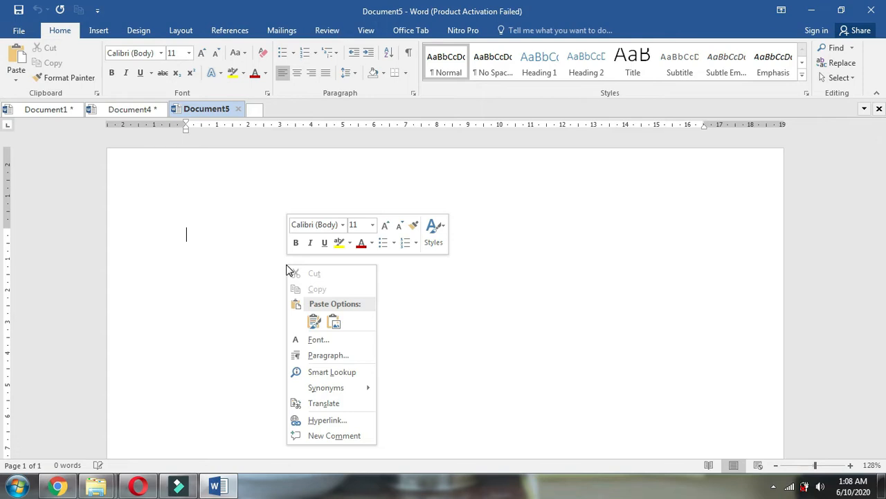
left_click(333, 323)
left_click(331, 323)
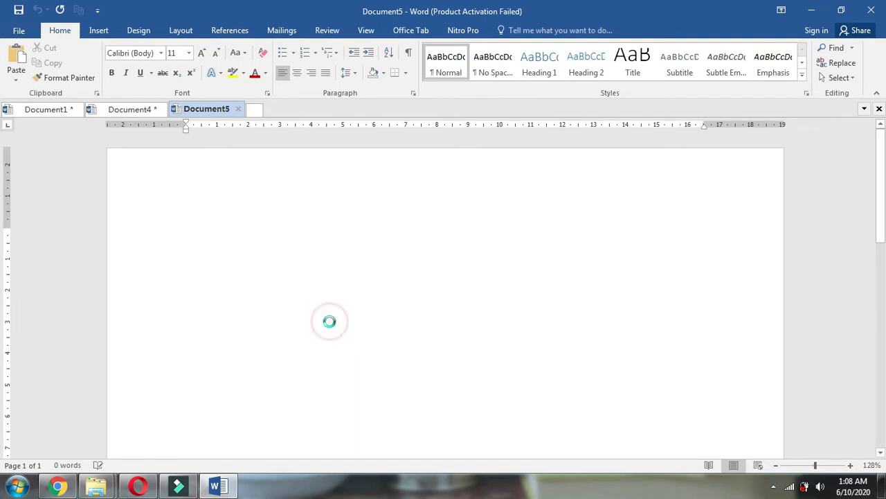
scroll(475, 328, "down", 1)
scroll(475, 328, "down", 1)
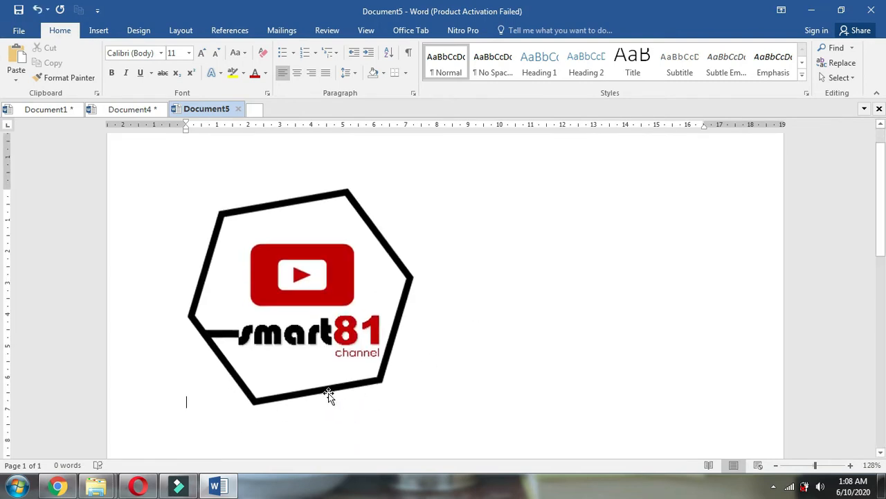
Set the pasted logo picture's text wrapping to In Front of Text
left_click(328, 393)
left_click(432, 201)
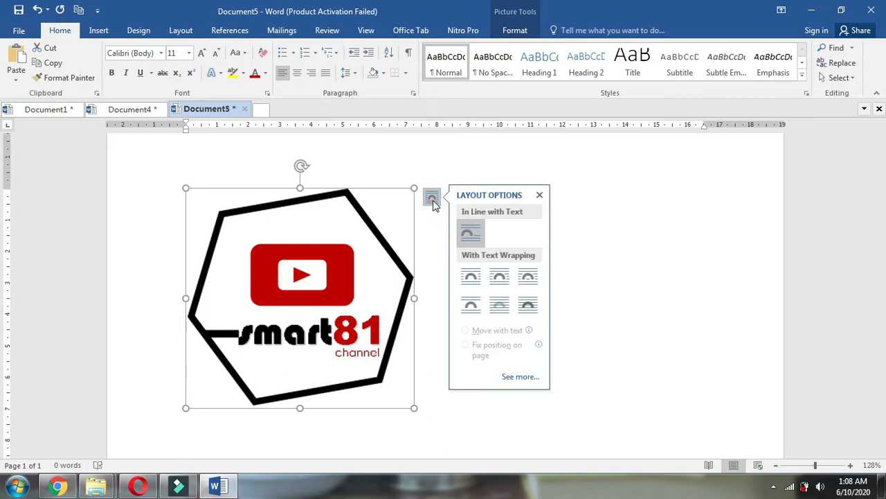
left_click(528, 306)
left_click(353, 212)
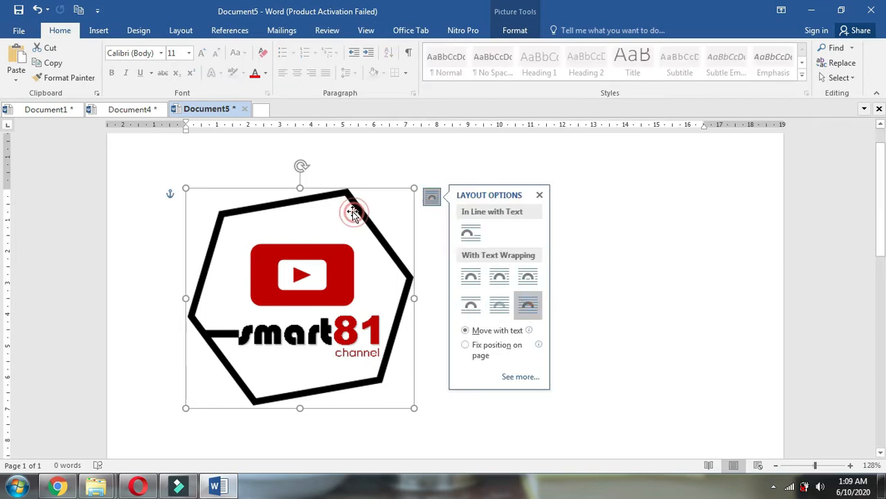
left_click(540, 195)
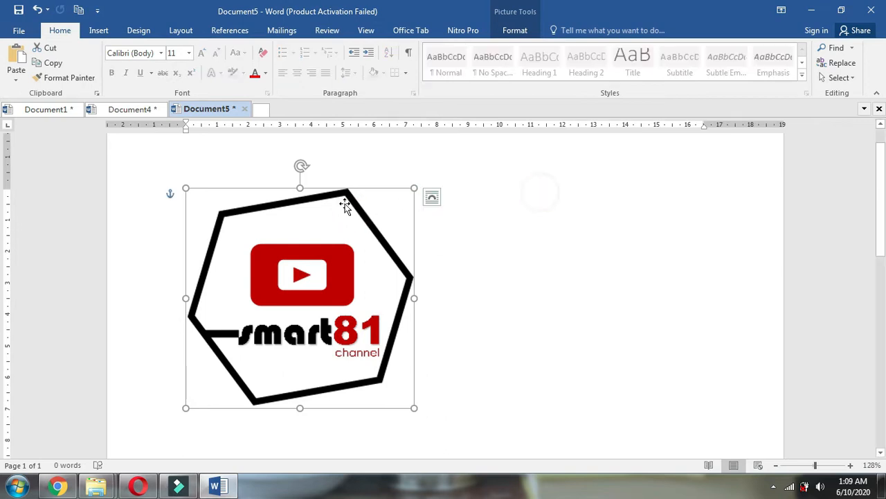
Shift the logo picture slightly to the right on the page
left_click_drag(339, 196, 412, 206)
key("ctrl+z")
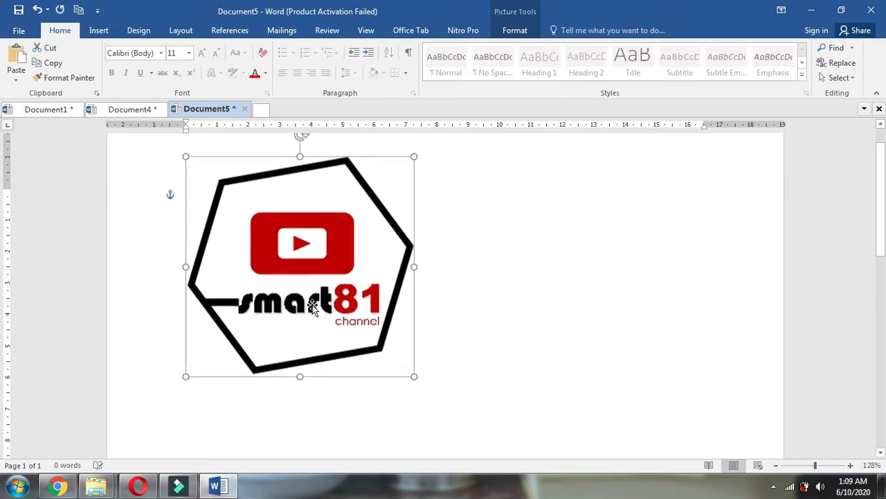
left_click_drag(320, 273, 333, 282)
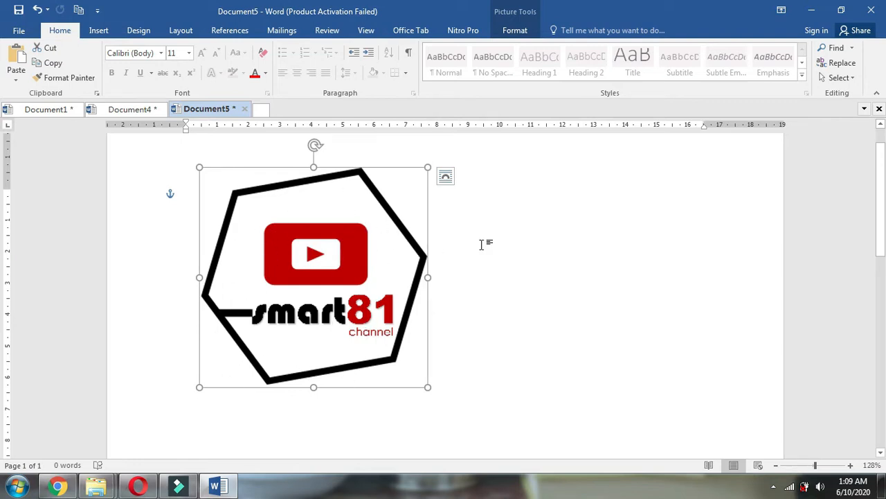
Apply the first outer shadow preset to the logo picture
left_click(505, 37)
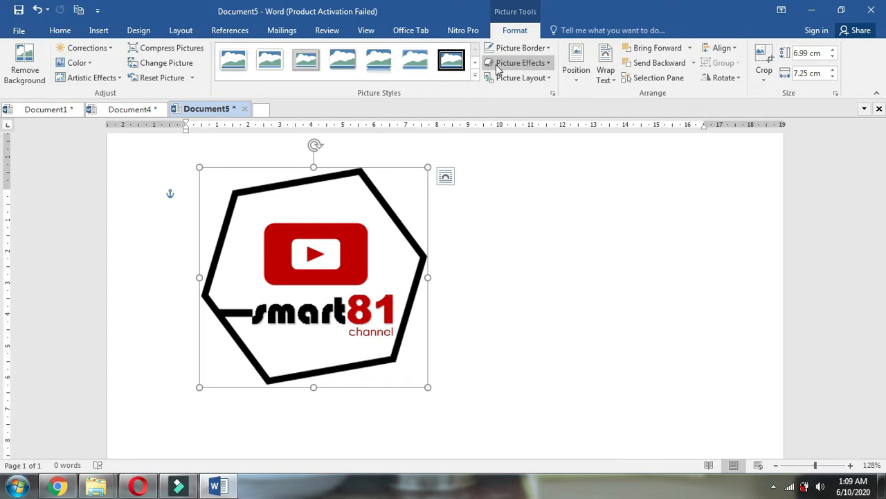
left_click(535, 67)
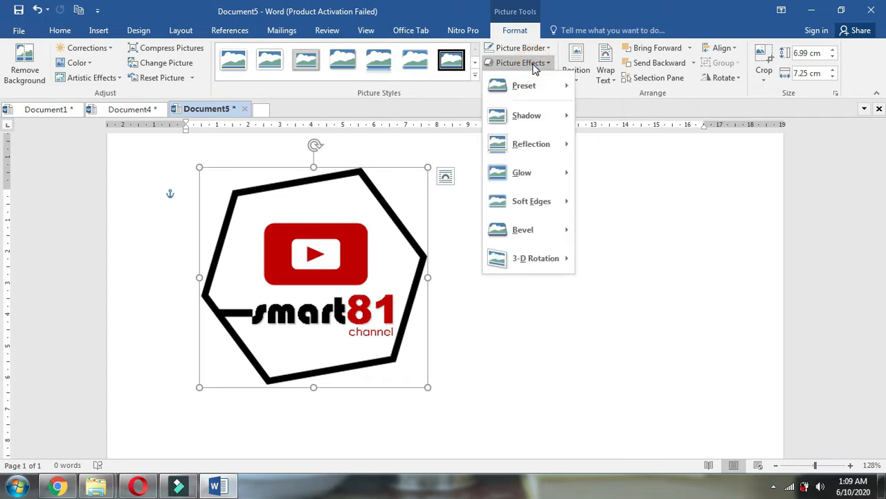
mouse_move(536, 119)
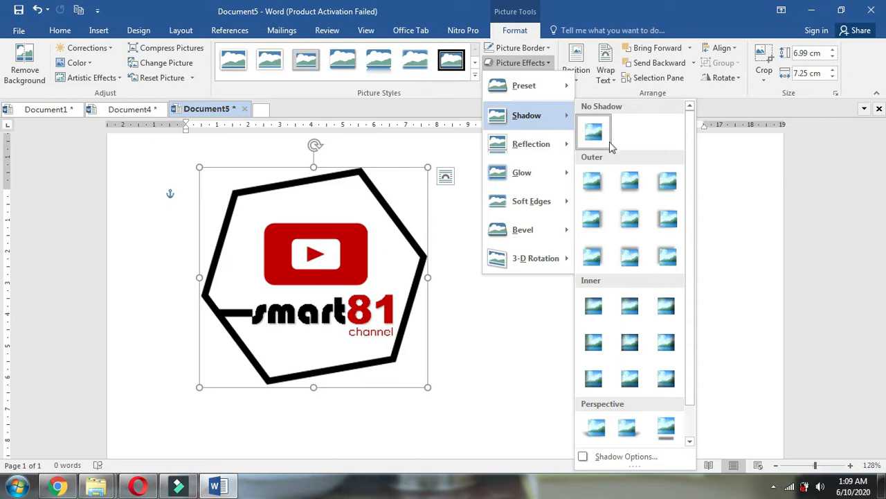
left_click(593, 181)
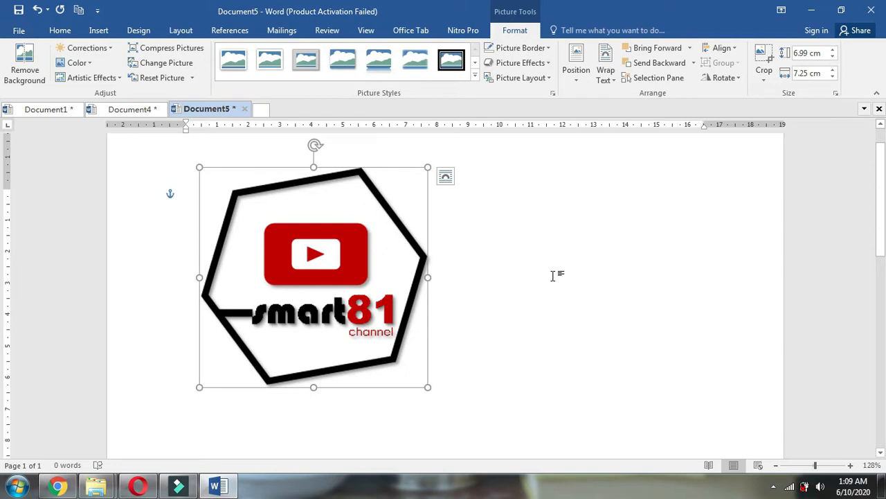
Set the logo picture's shadow angle to 60° and distance to 14 pt, and deselect the picture
right_click(357, 250)
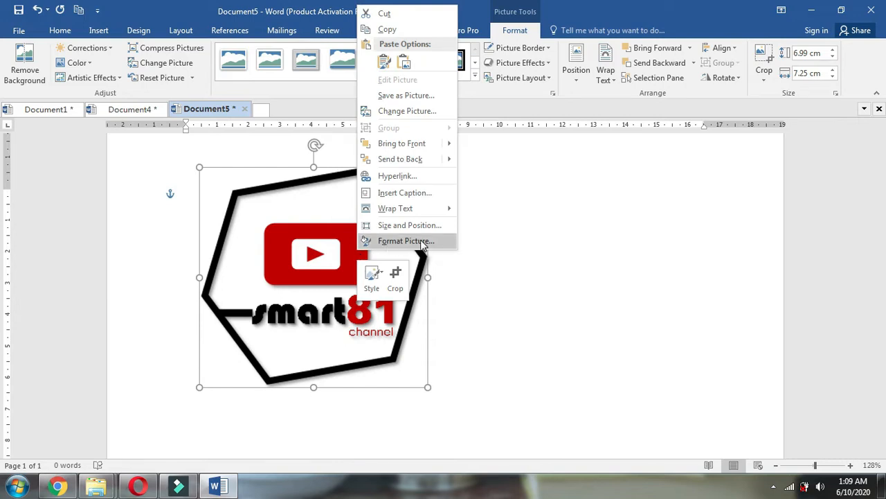
left_click(406, 241)
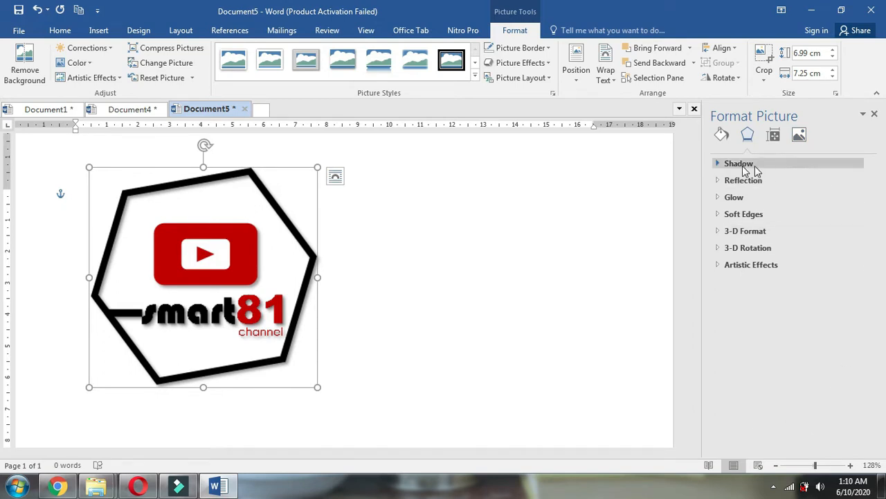
left_click(719, 166)
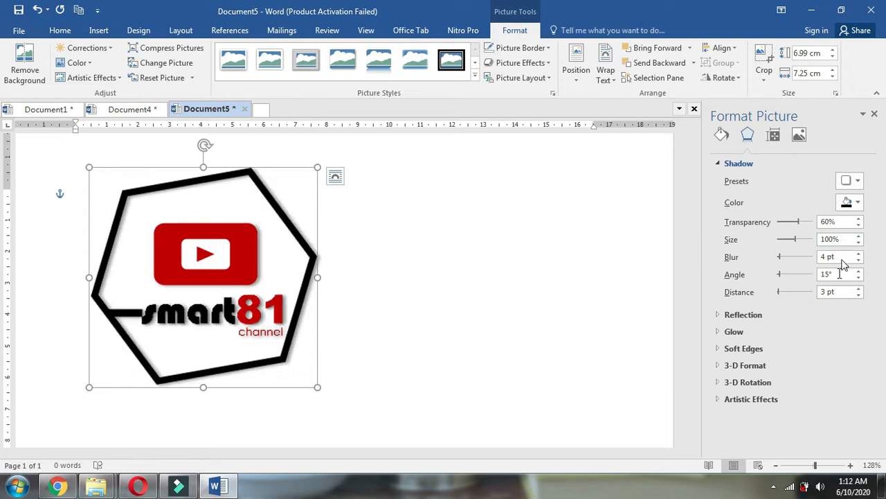
double_click(823, 275)
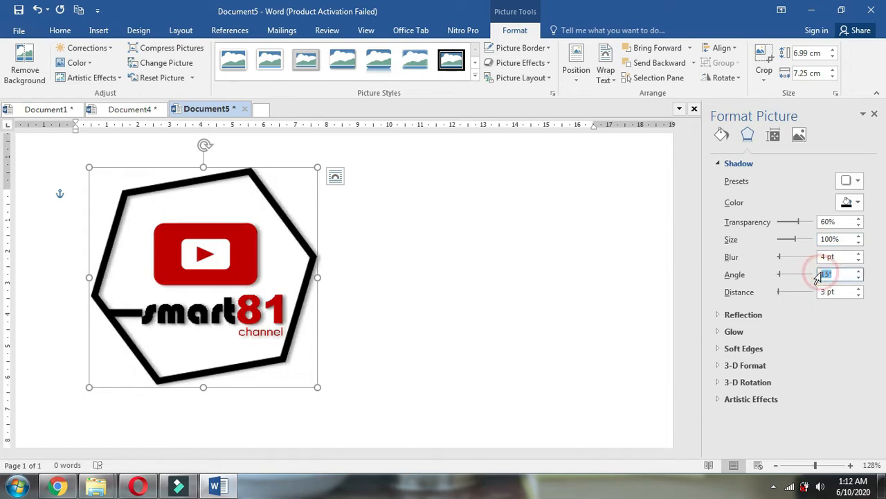
type("60")
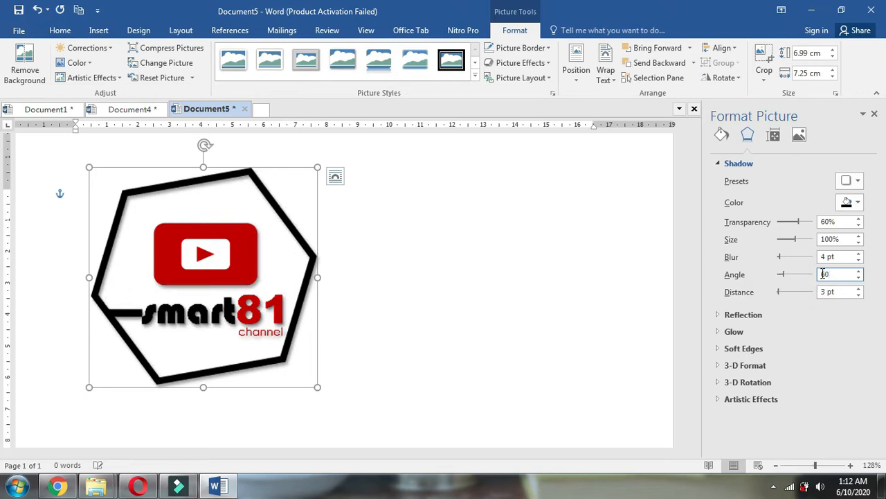
left_click(822, 293)
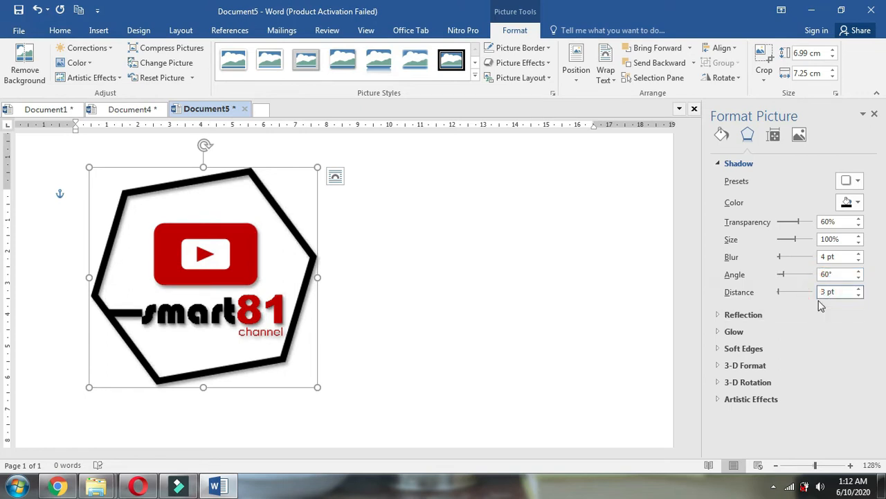
key("BackSpace")
left_click(469, 318)
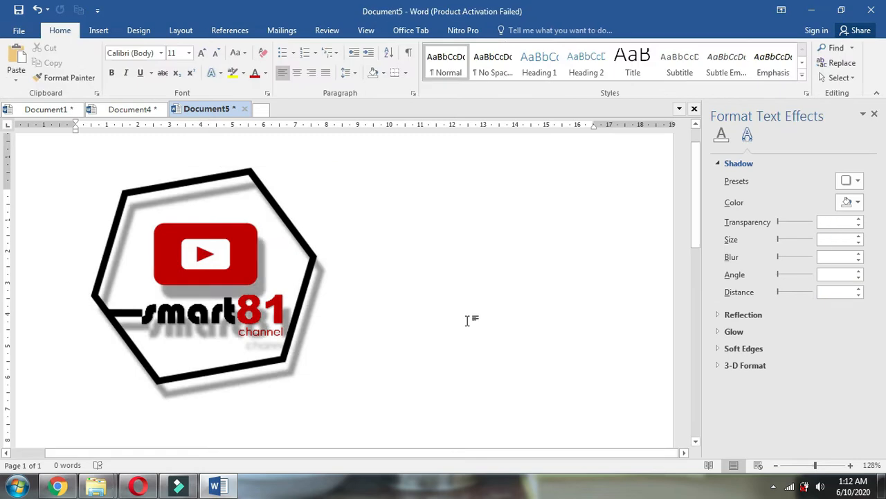
left_click(275, 357)
left_click(380, 318)
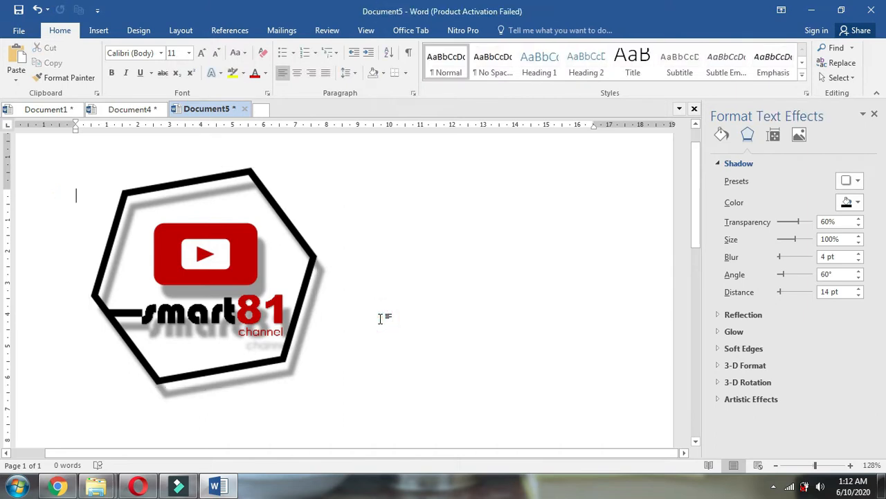
Review the green "Smart81 channel" logo in Document1 and return to Document4
left_click(45, 109)
left_click(51, 109)
scroll(228, 277, "down", 5)
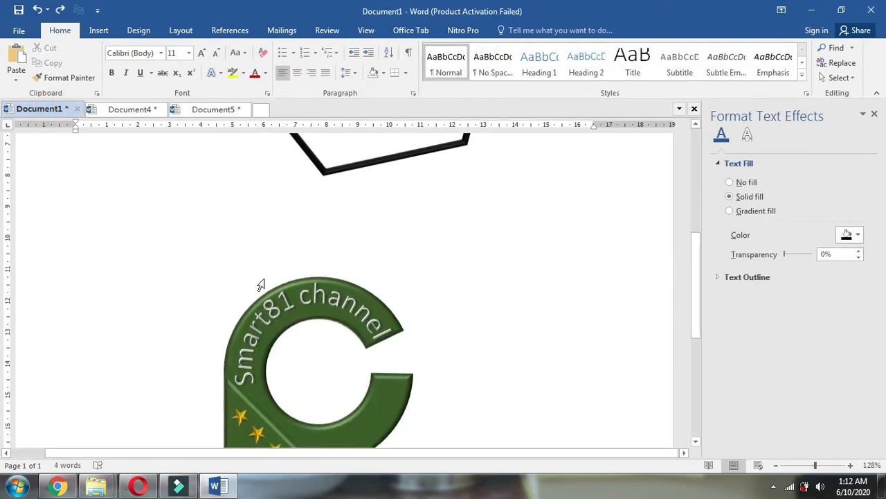
scroll(261, 285, "down", 2)
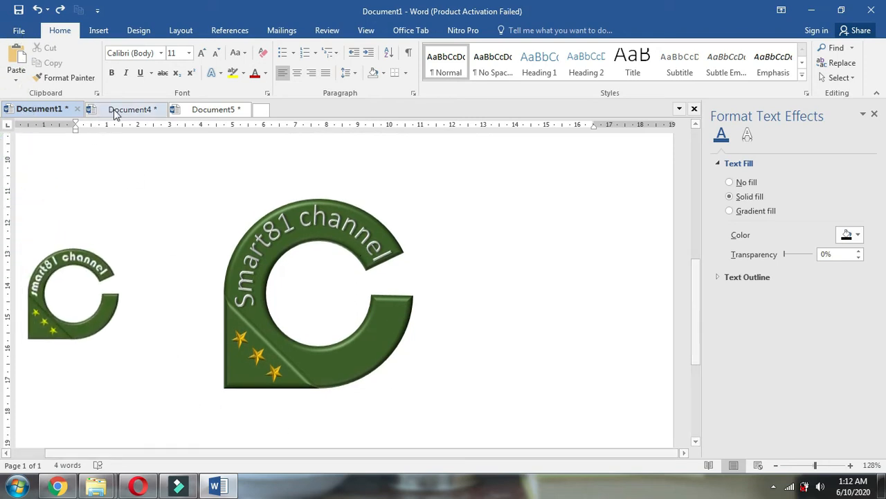
left_click(116, 110)
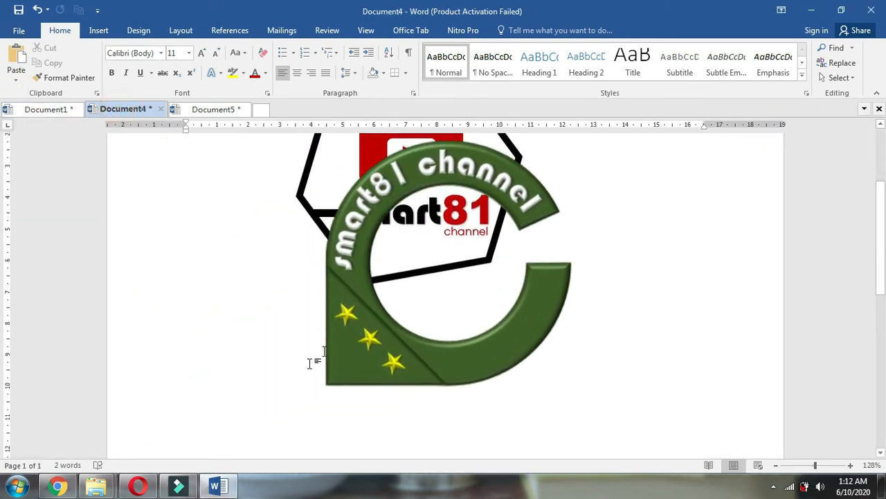
scroll(301, 362, "up", 1)
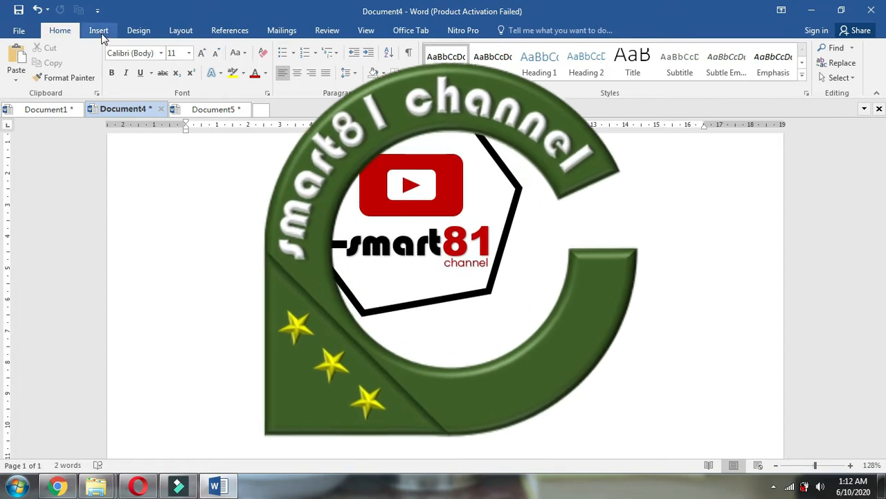
Draw a block arc about 5.8 cm high and 6.28 cm wide below the hexagon logo
left_click(100, 33)
left_click(173, 78)
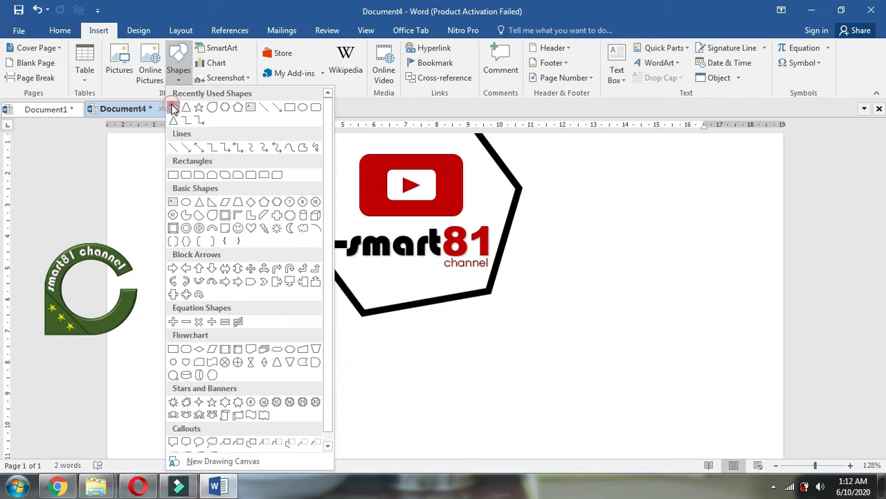
left_click(173, 109)
scroll(303, 292, "down", 4)
mouse_move(308, 223)
left_mouse_down()
mouse_move(372, 308)
mouse_move(536, 403)
mouse_move(507, 406)
left_mouse_up()
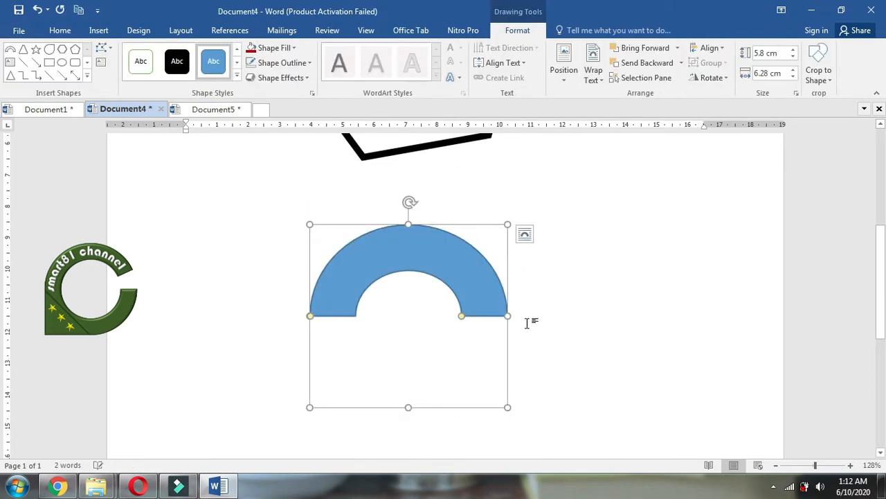
Set the block arc's height and width to 7 cm each
double_click(758, 53)
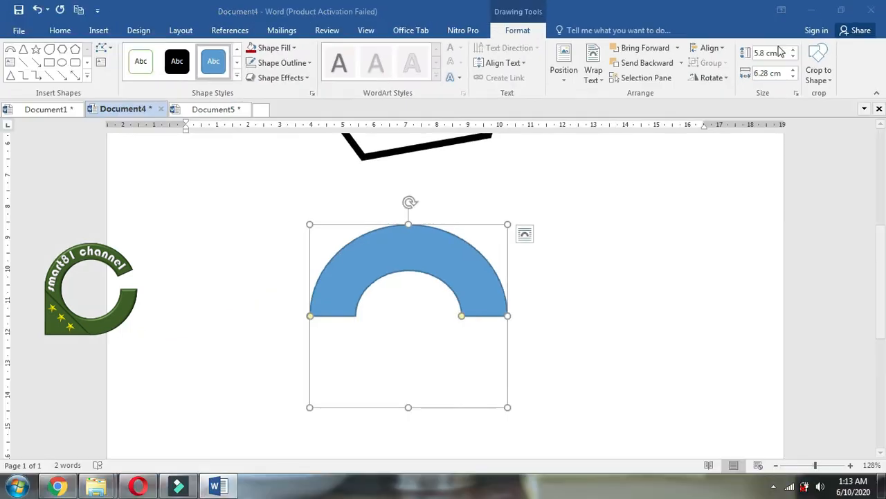
left_click(758, 74)
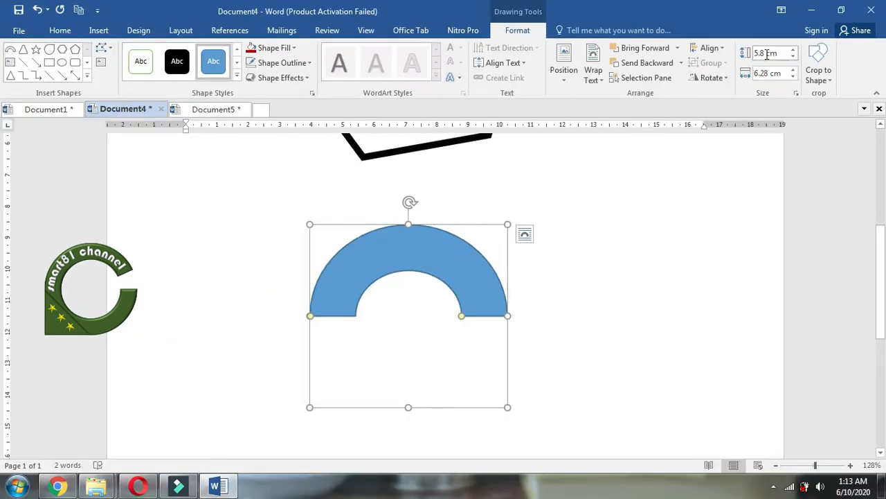
type("7")
left_click(767, 73)
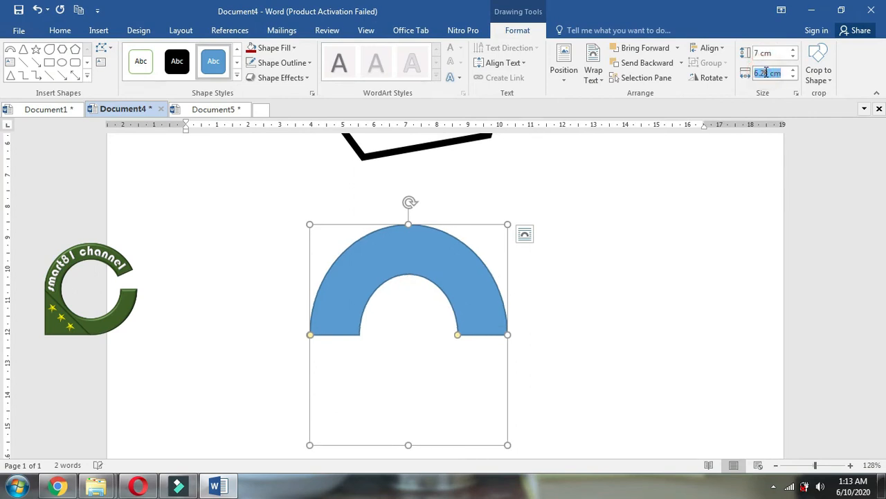
type("7")
key("Return")
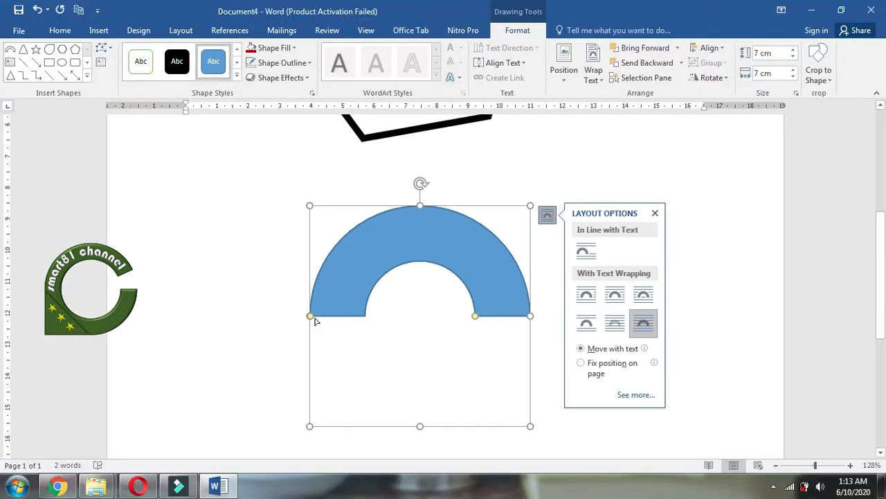
Reshape the block arc into a thinner, nearly closed C-shaped ring with a small gap on its right side
left_click_drag(309, 316, 554, 338)
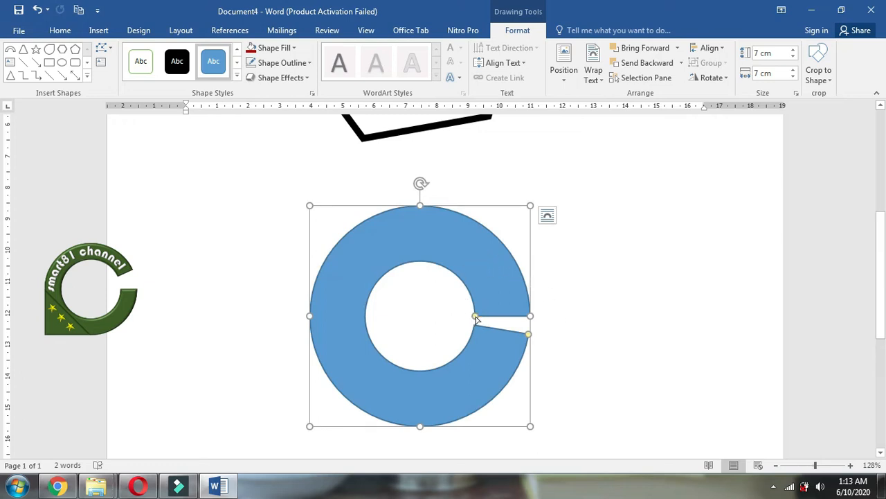
left_click_drag(475, 317, 484, 291)
left_click_drag(504, 340, 542, 318)
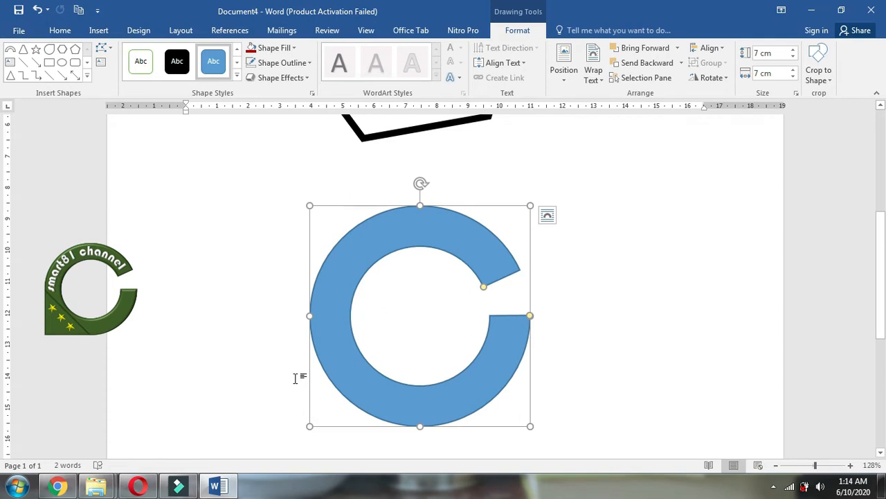
Draw a right triangle to the left of the ring and set its height and width to 3.5 cm
left_click(178, 69)
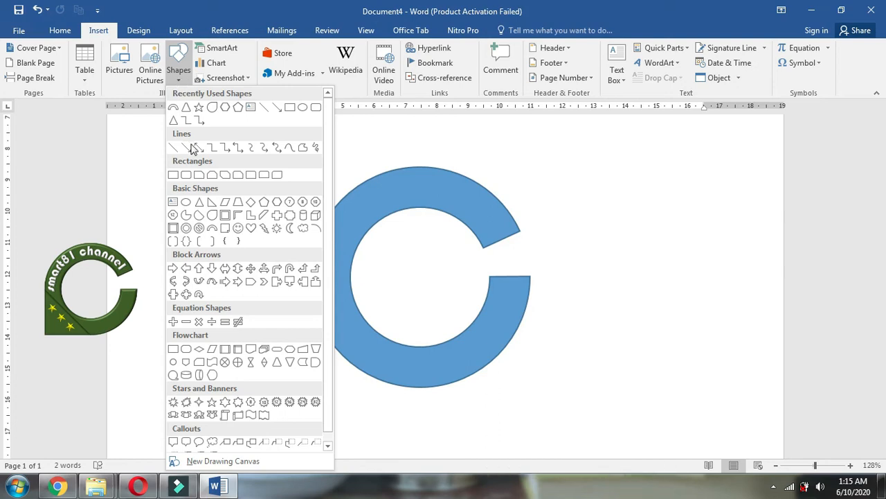
left_click(212, 201)
left_click_drag(190, 251, 257, 329)
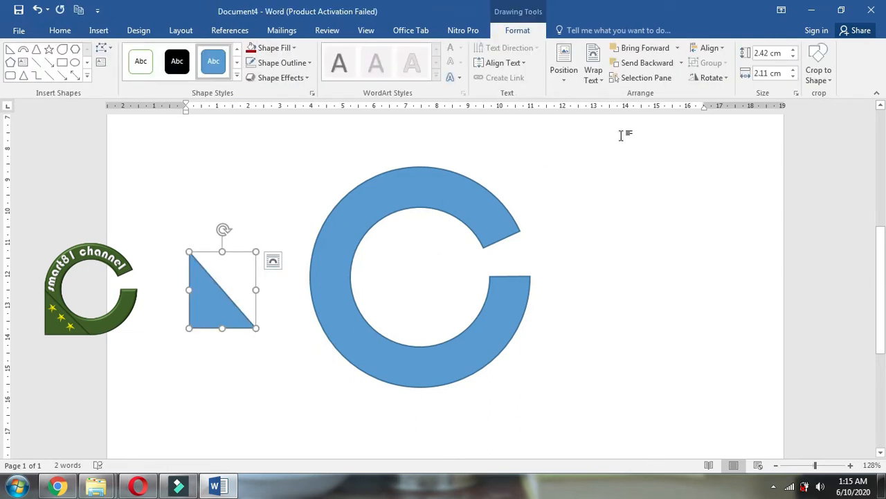
left_click(761, 53)
type("3.5")
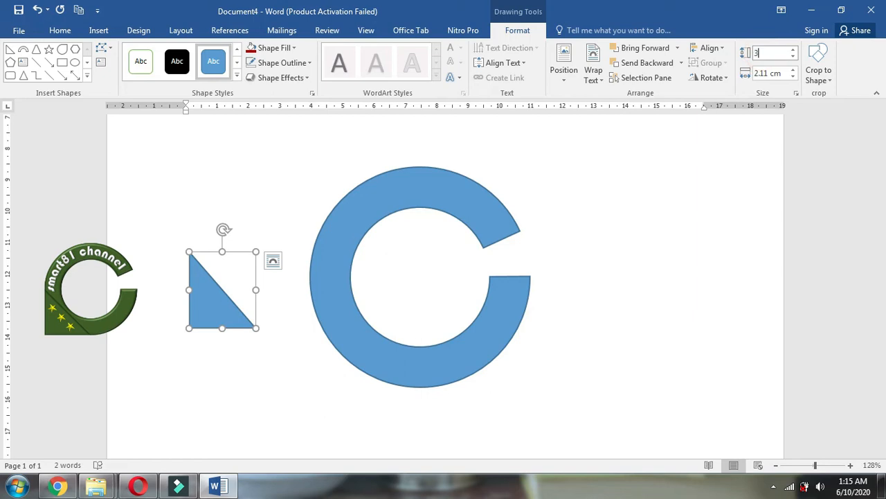
left_click(767, 74)
type("3.5")
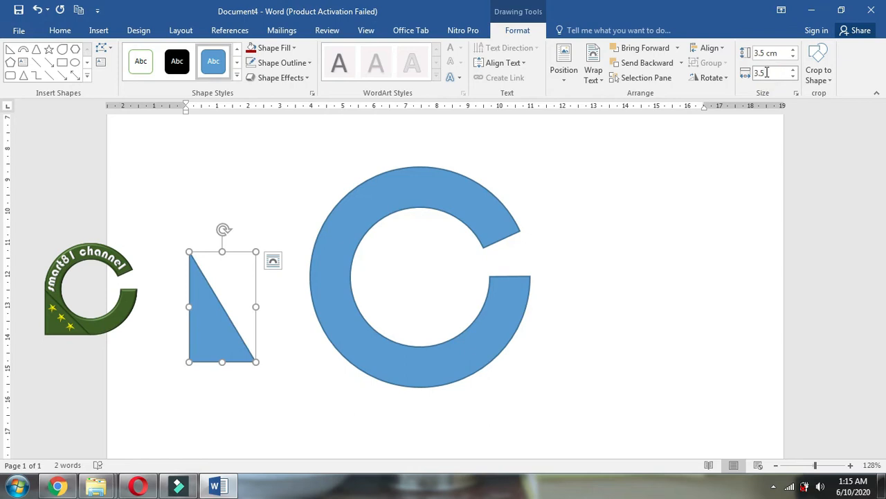
key("Return")
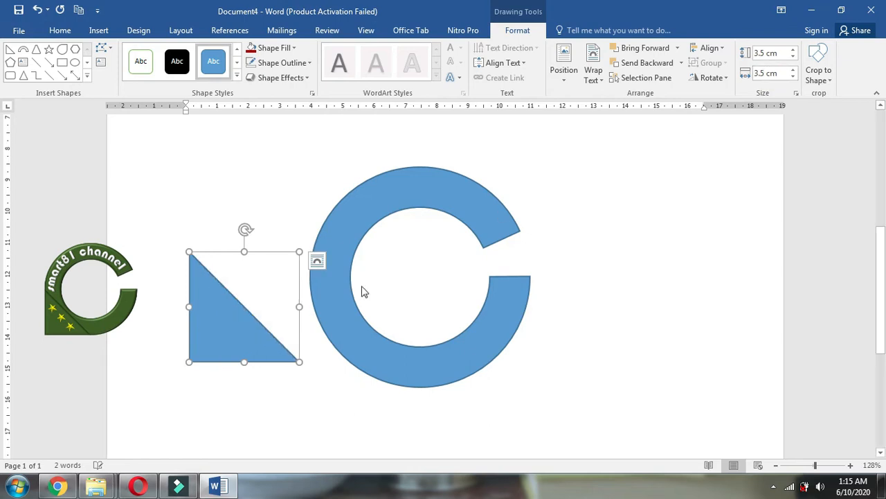
Place the triangle over the ring's lower-left corner and nudge the ring vertically until their bottom edges line up
left_click_drag(245, 317, 367, 343)
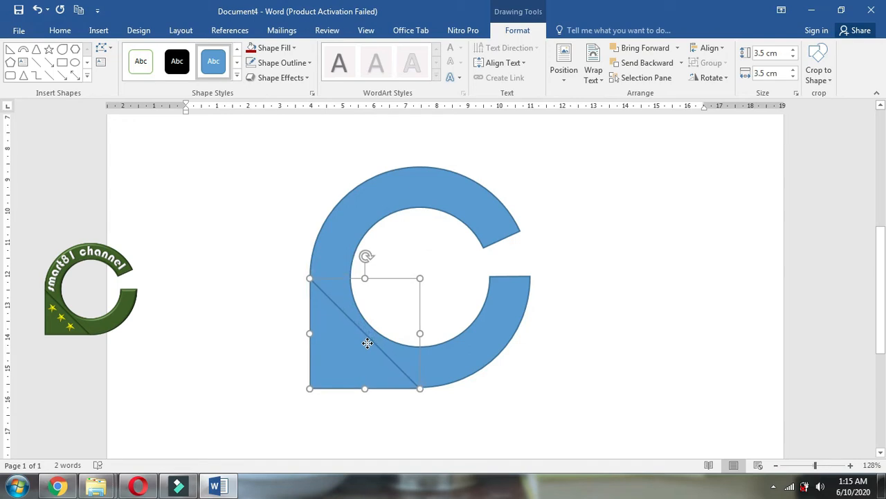
left_click(456, 363)
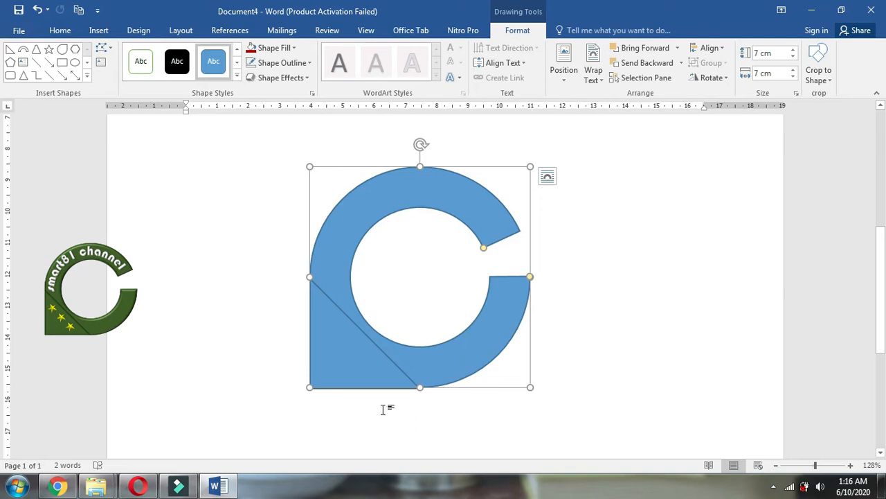
scroll(384, 407, "up", 6)
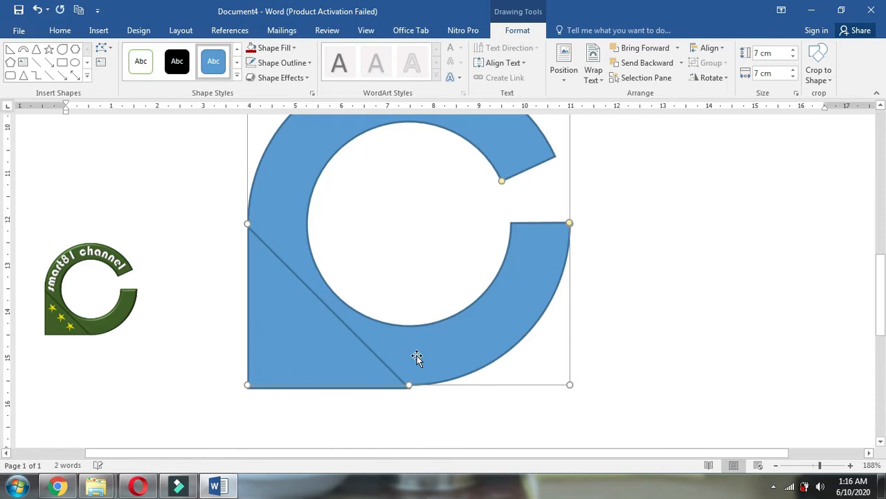
key("ctrl+Up")
key("ctrl+Up")
key("ctrl+Down")
key("ctrl+Down")
key("ctrl+Down")
key("ctrl+Down")
key("ctrl+Down")
key("ctrl+Down")
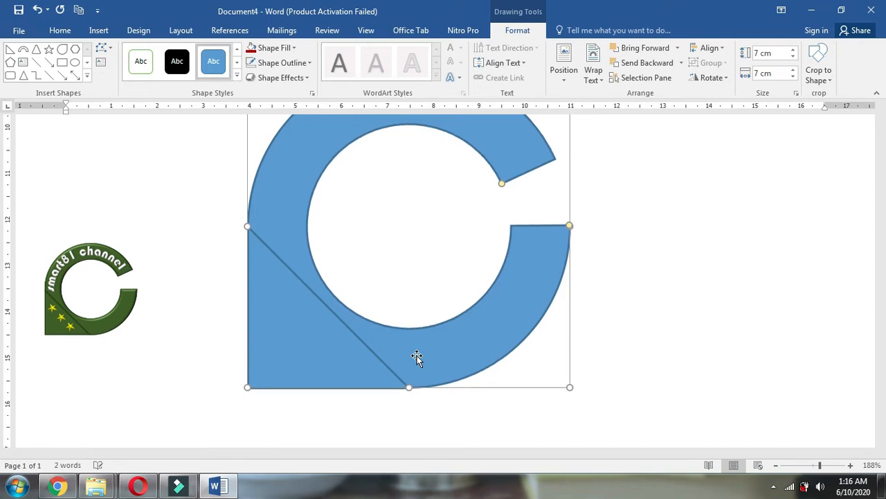
key("ctrl+Down")
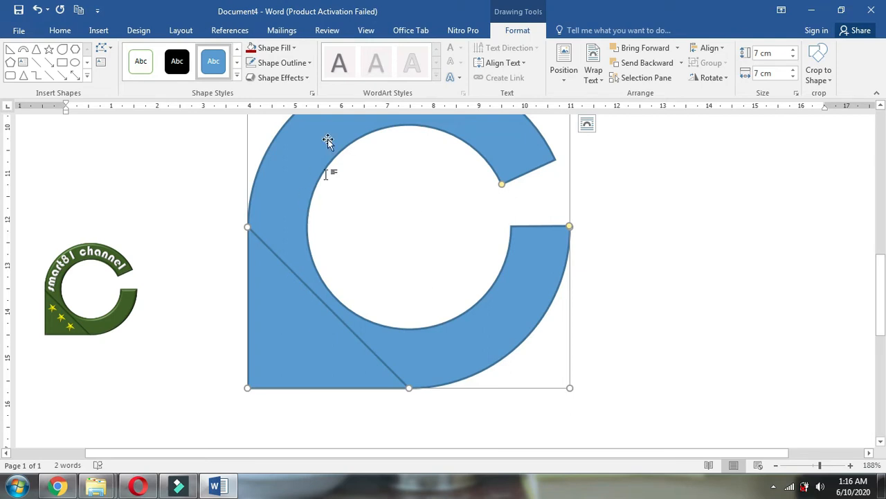
Fill the ring and the triangle with the darkest theme green and remove their outlines
left_click(277, 48)
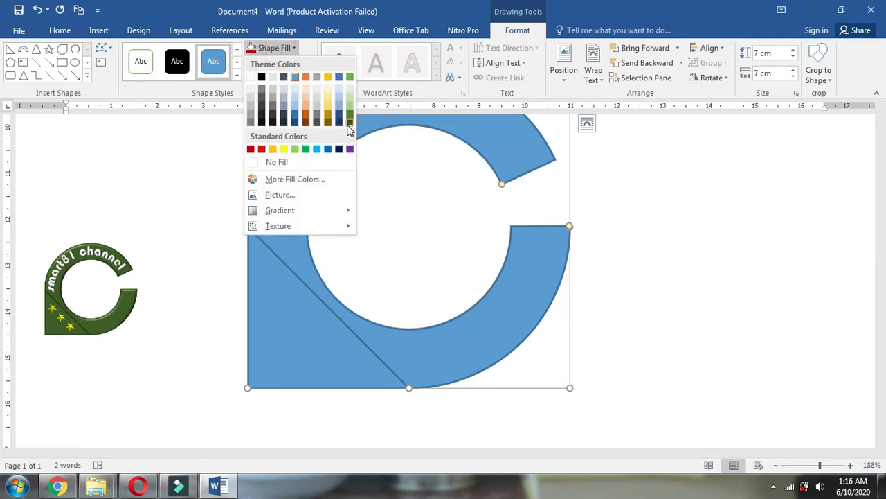
left_click(350, 120)
left_click(282, 63)
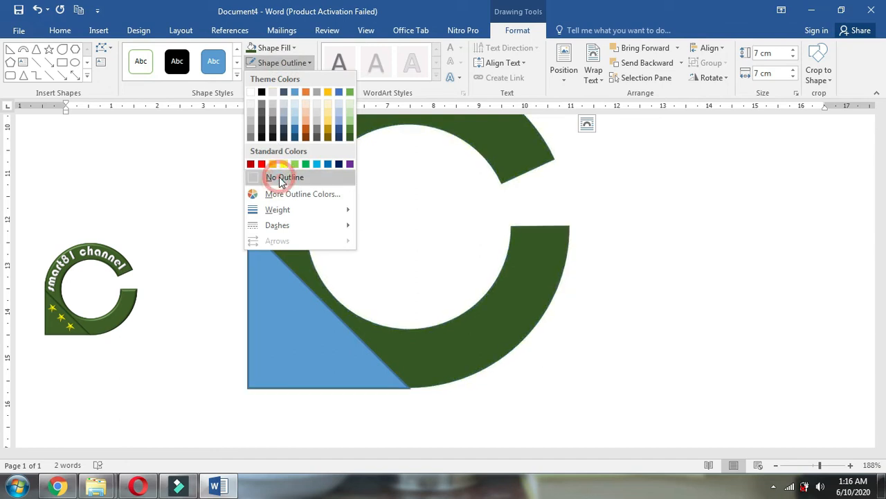
left_click(280, 178)
left_click(266, 325)
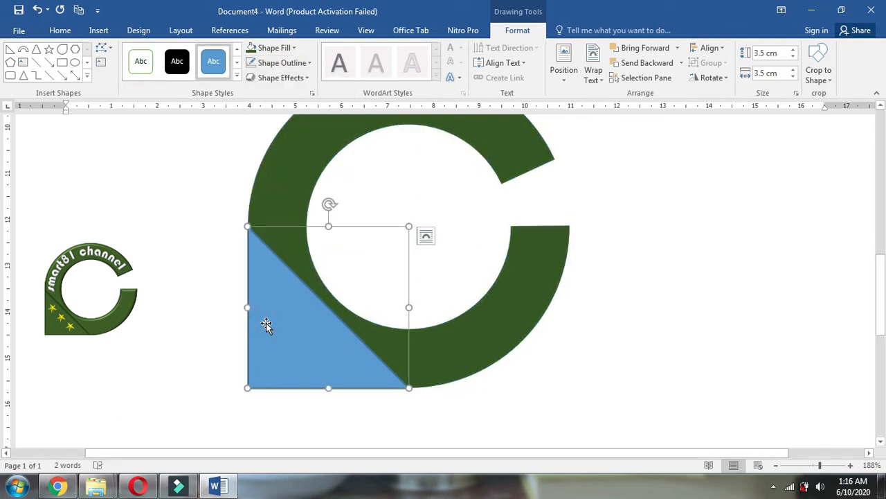
left_click(251, 49)
left_click(252, 63)
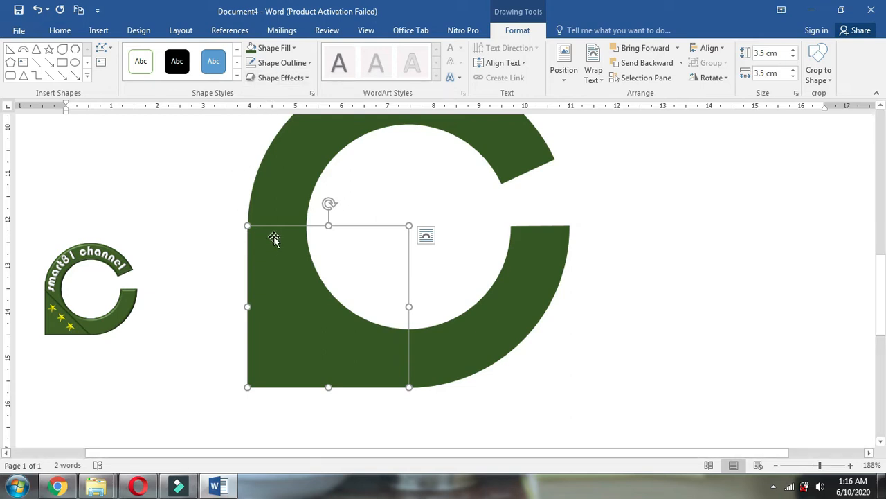
Apply the first bevel preset to the triangle and to the ring
left_click(281, 77)
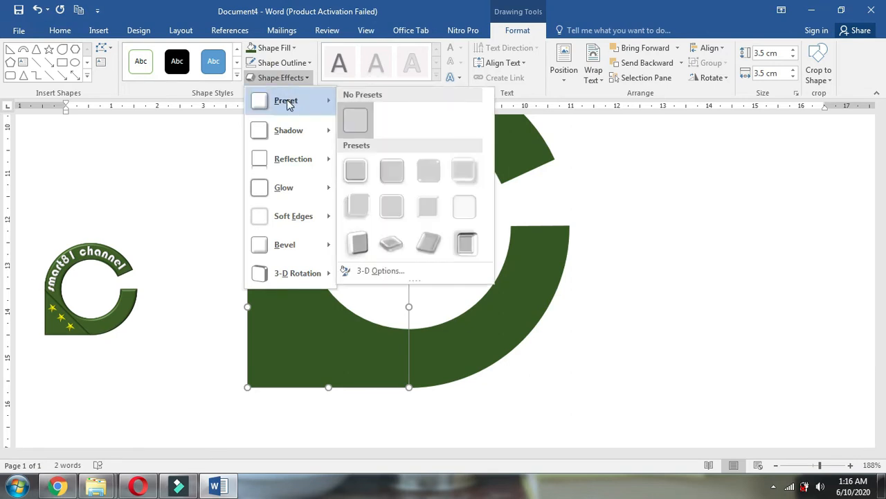
mouse_move(295, 254)
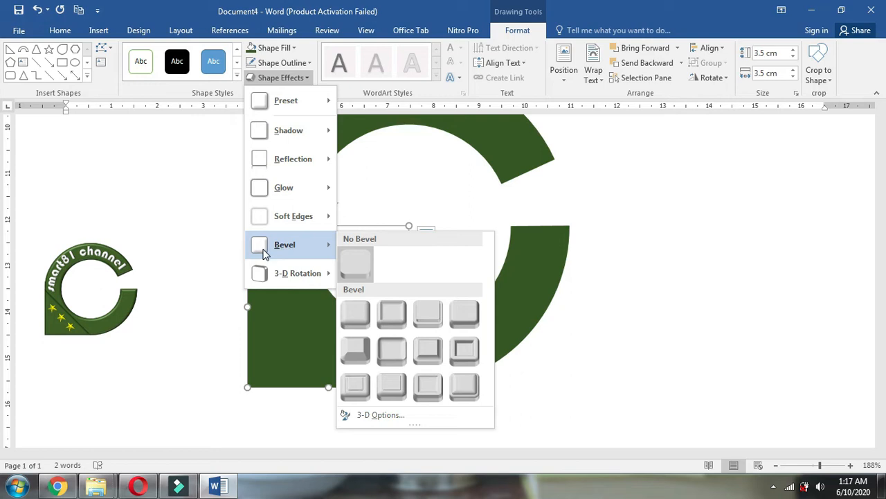
left_click(354, 318)
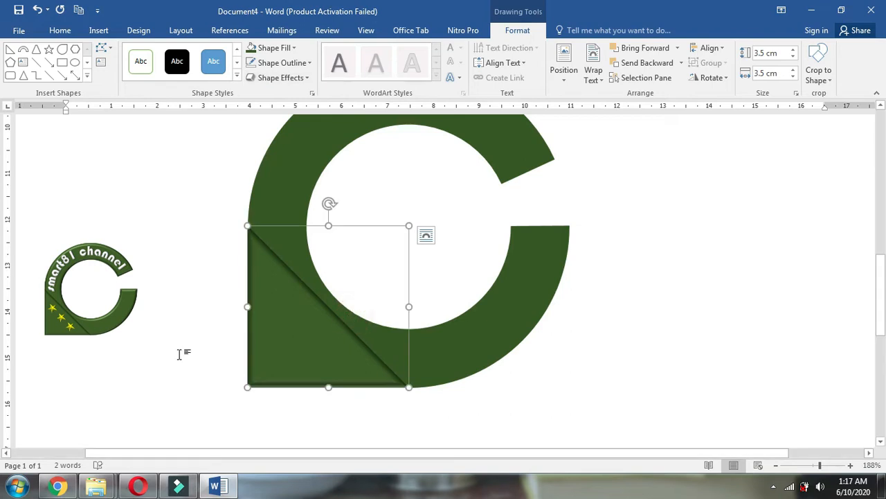
left_click(518, 297)
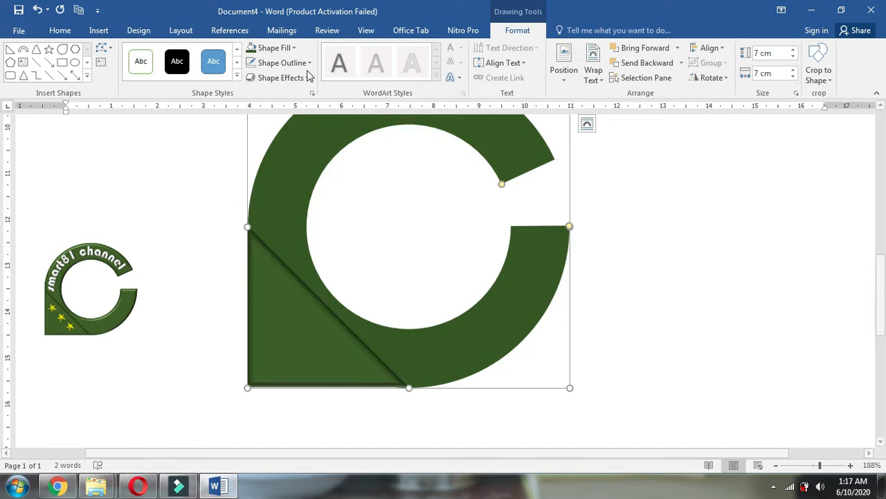
left_click(286, 77)
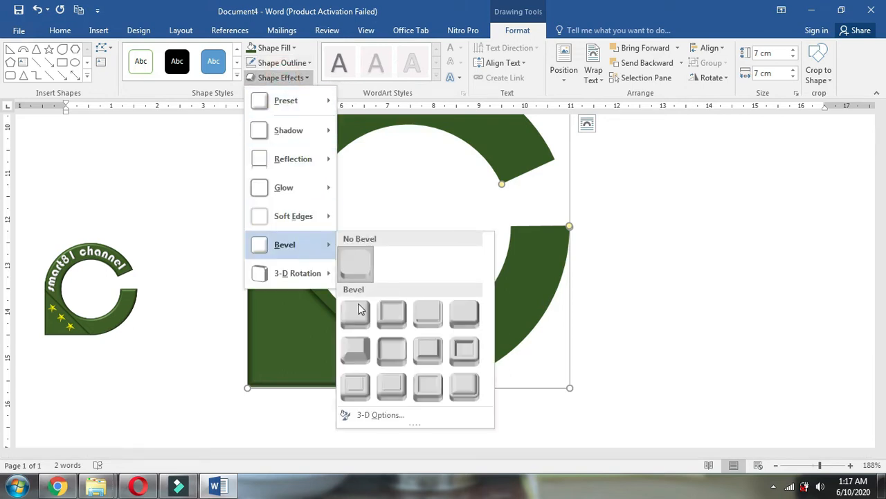
left_click(358, 312)
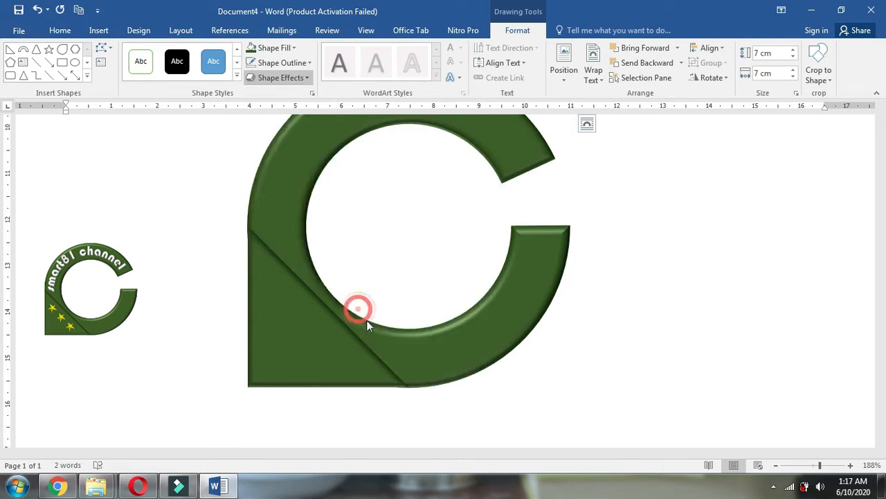
Draw a five-point star about 0.68 × 0.69 cm to the left of the ring, filled yellow and without an outline
scroll(506, 405, "up", 2)
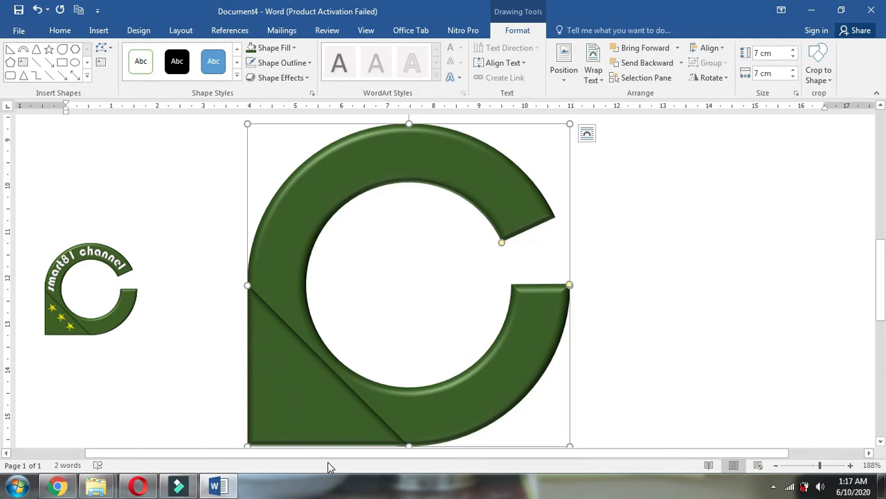
left_click(48, 50)
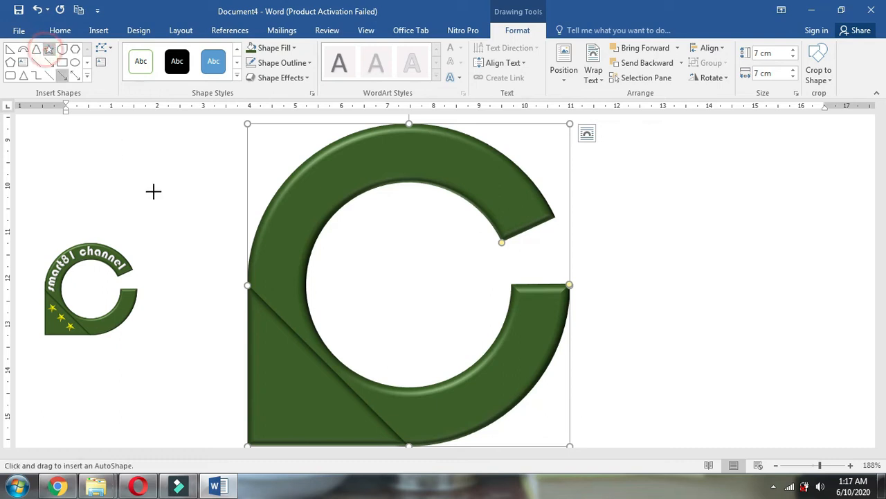
left_click_drag(152, 271, 183, 301)
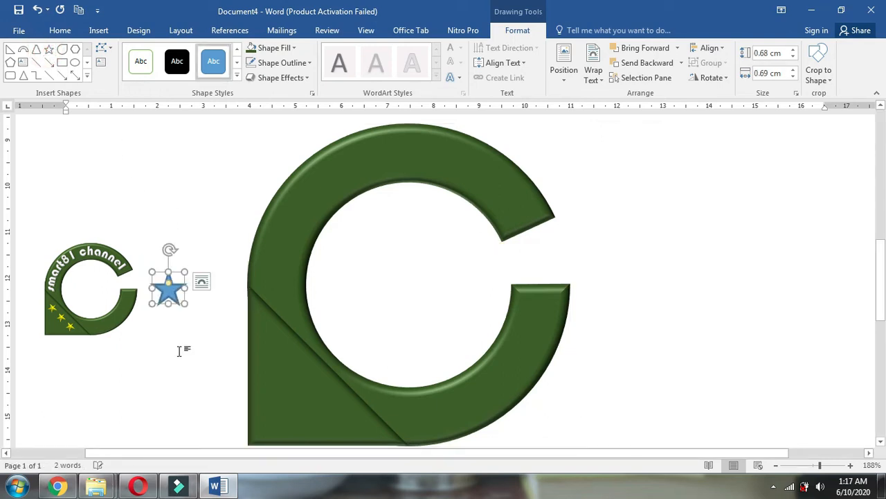
left_click(270, 48)
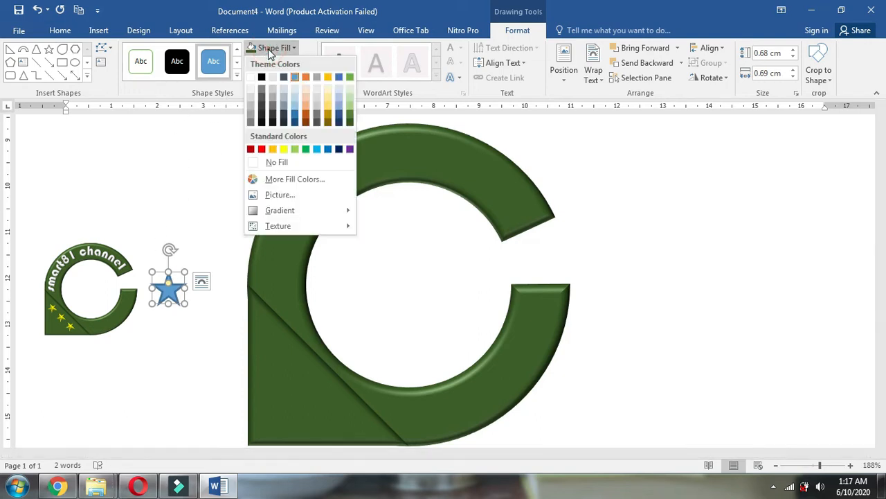
left_click(284, 151)
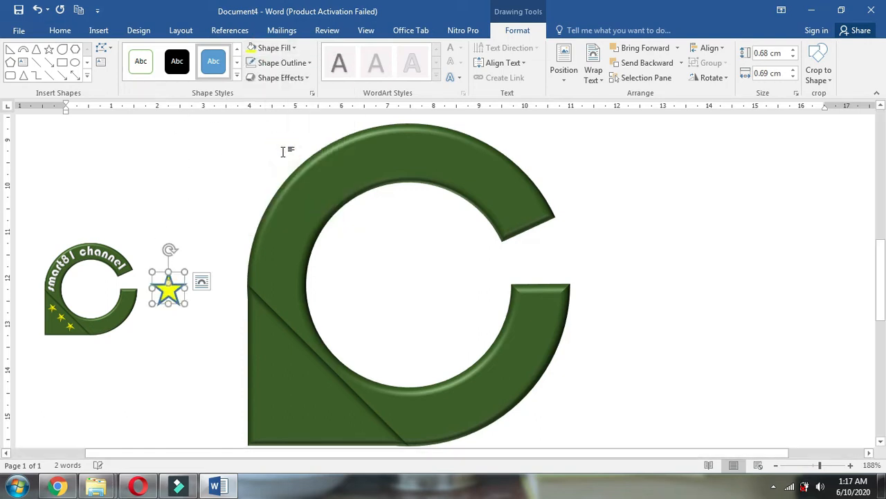
left_click(277, 62)
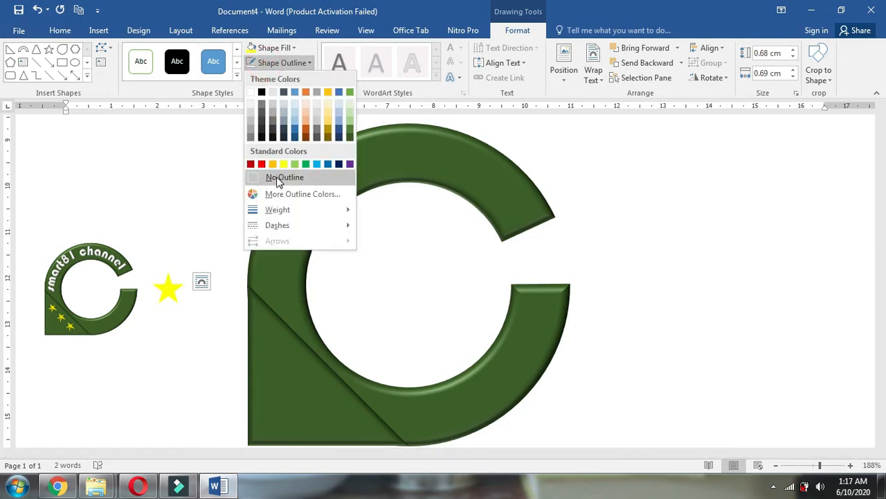
left_click(281, 177)
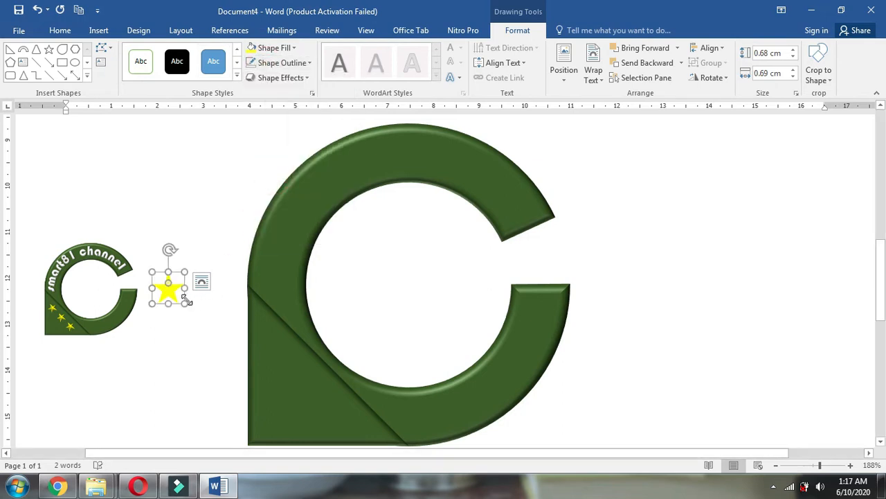
Move the yellow star into the upper part of the triangle and tilt it clockwise to align with the diagonal edge
left_click_drag(171, 296, 278, 353)
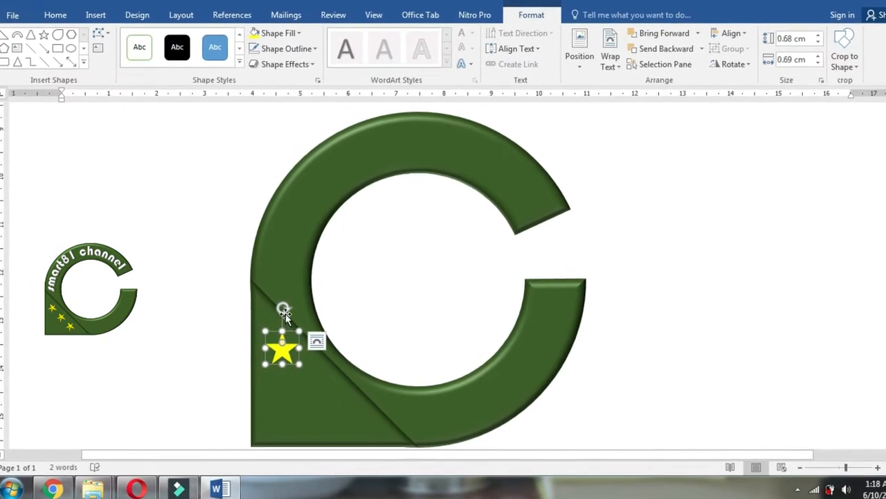
left_click_drag(286, 303, 324, 308)
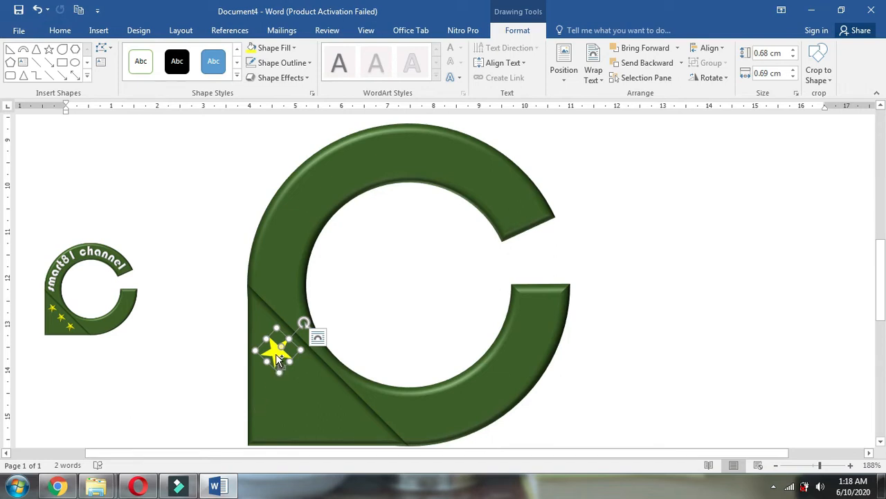
Place two copies of the tilted star along the triangle's diagonal edge, one near the lower-right corner and one midway between
left_click_drag(279, 359, 335, 418)
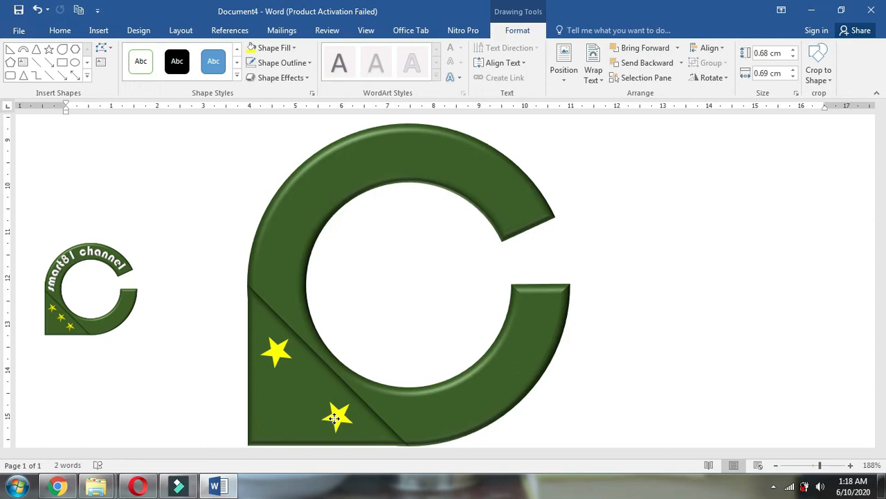
left_click_drag(334, 418, 335, 419)
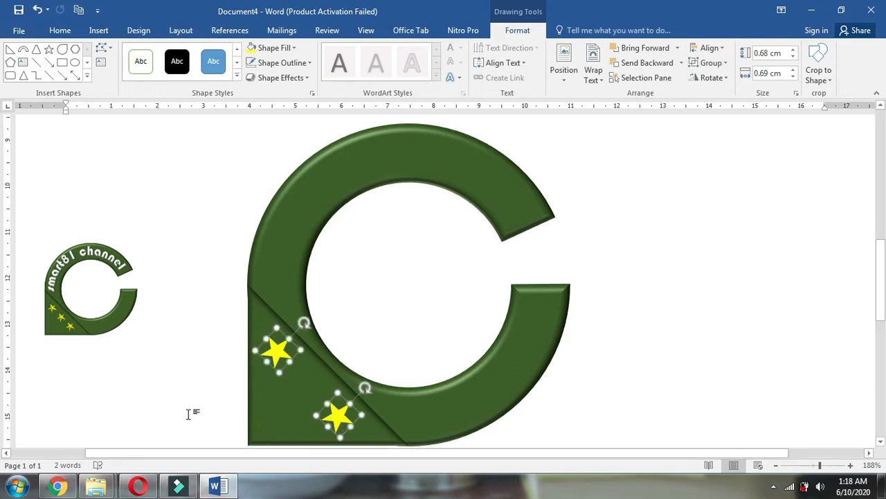
left_click(320, 215)
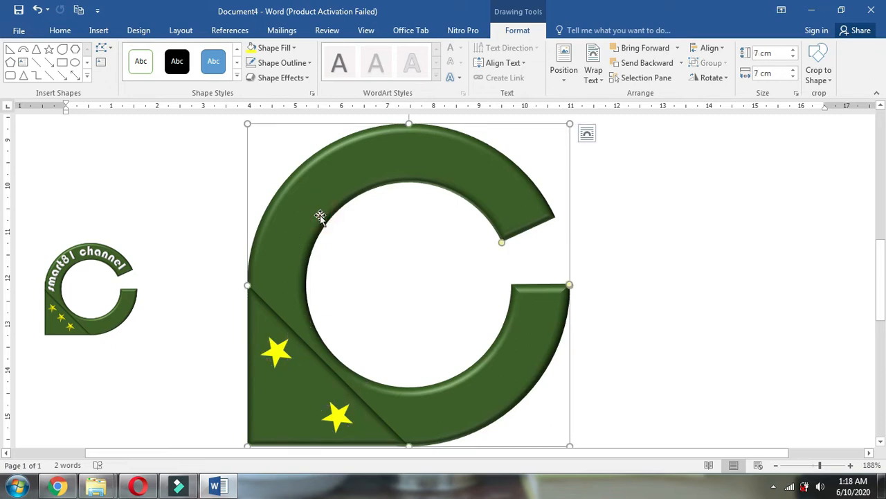
left_click(275, 351)
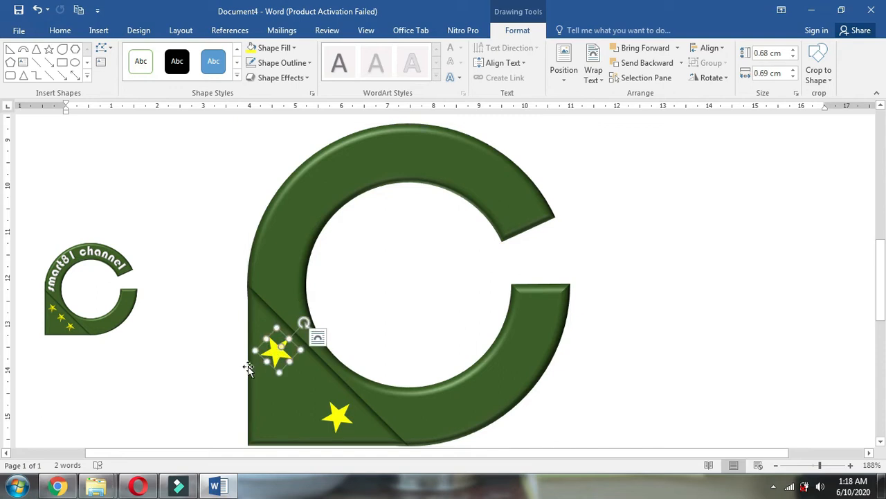
left_click_drag(277, 355, 304, 383)
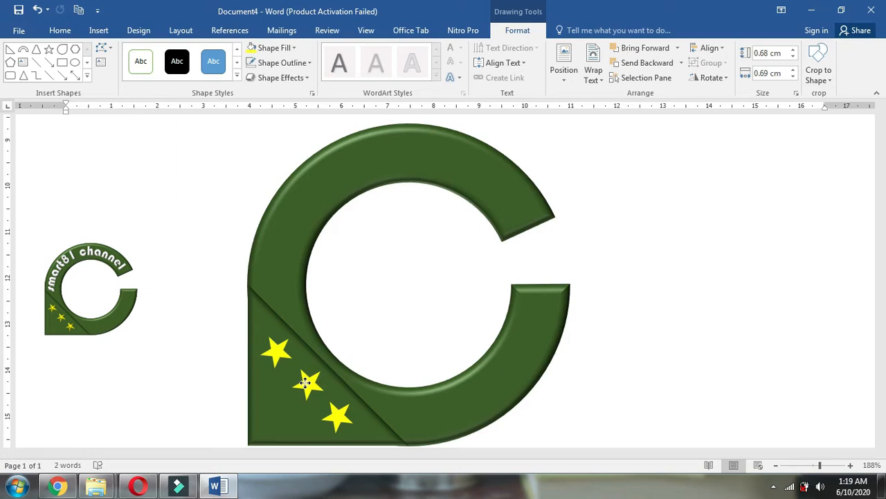
left_click_drag(305, 383, 305, 383)
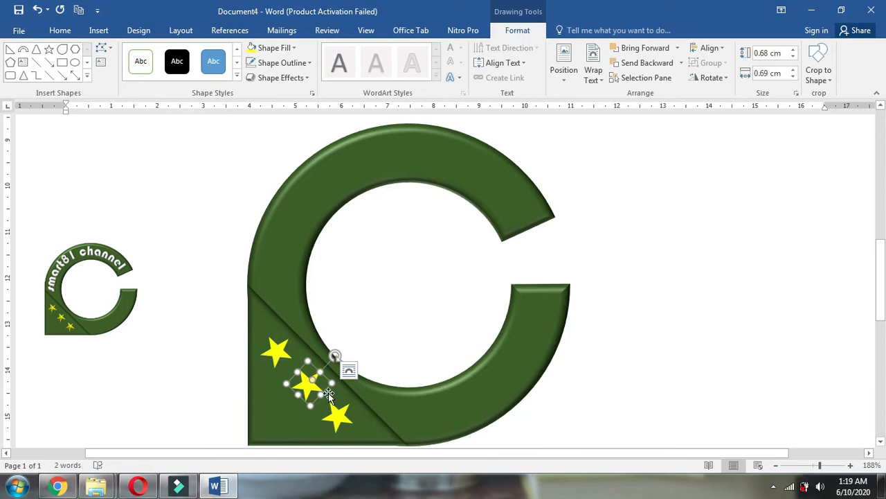
Apply the first bevel preset to all three stars together
left_click(279, 353, "shift")
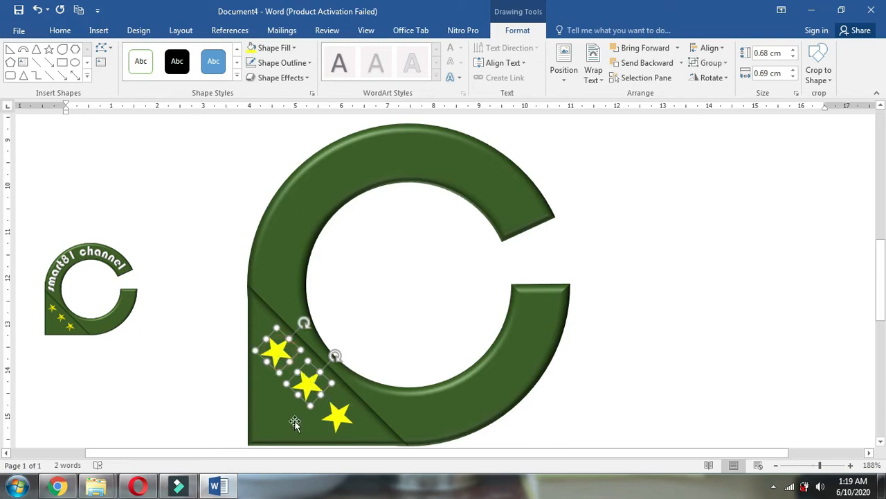
left_click(337, 426, "shift")
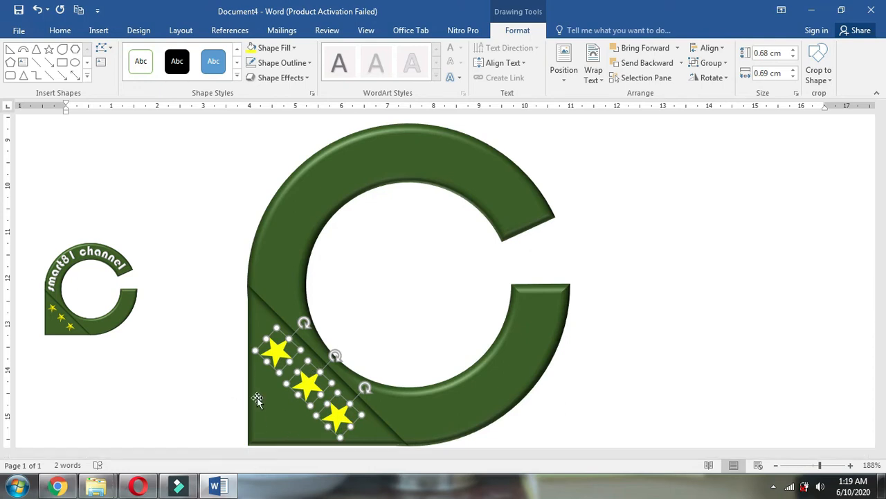
left_click(286, 79)
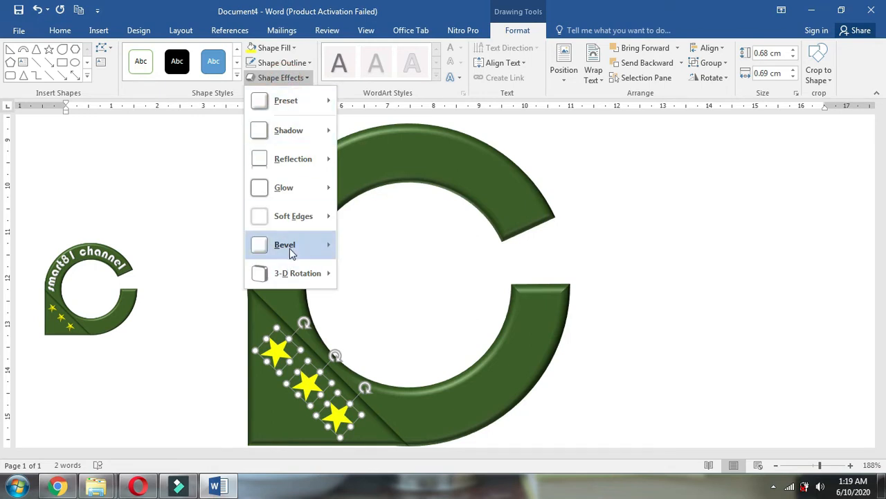
mouse_move(291, 249)
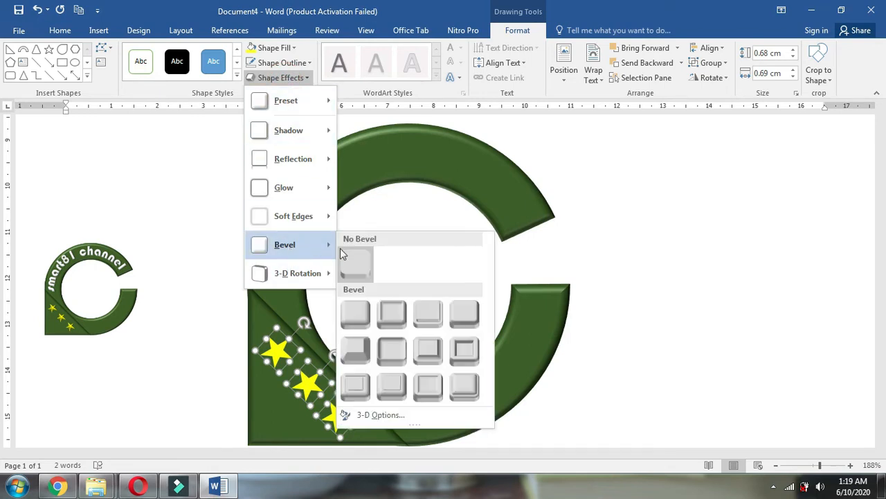
left_click(356, 314)
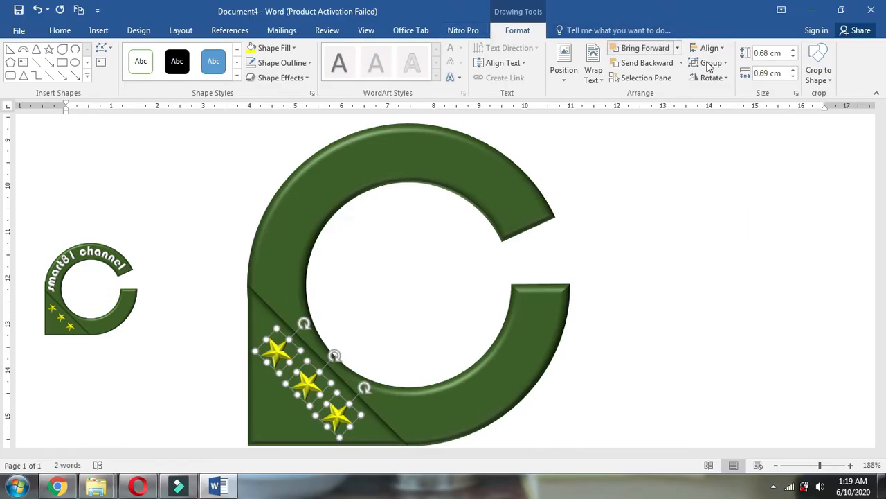
Group the three beveled stars into one object and deselect it
left_click(713, 63)
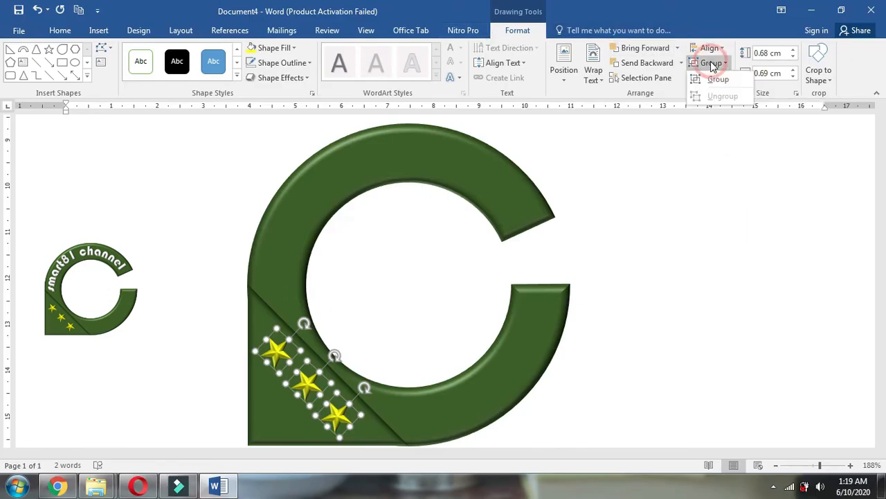
left_click(719, 80)
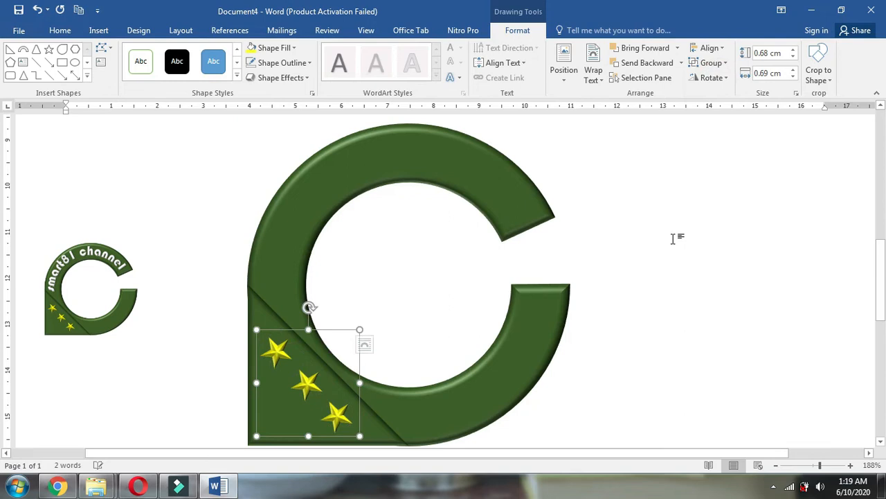
left_click(619, 263)
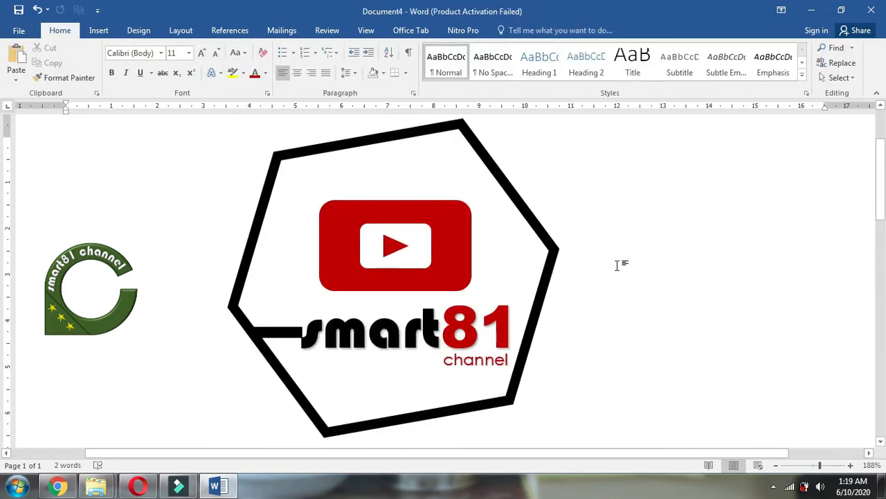
Insert a plain black WordArt with the text "smart81 channel"
scroll(616, 305, "down", 5)
scroll(618, 350, "up", 1)
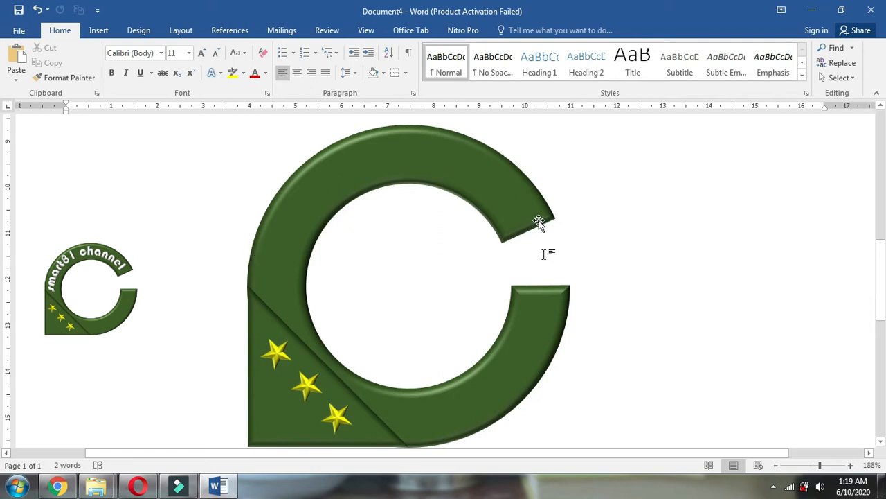
scroll(539, 338, "up", 1)
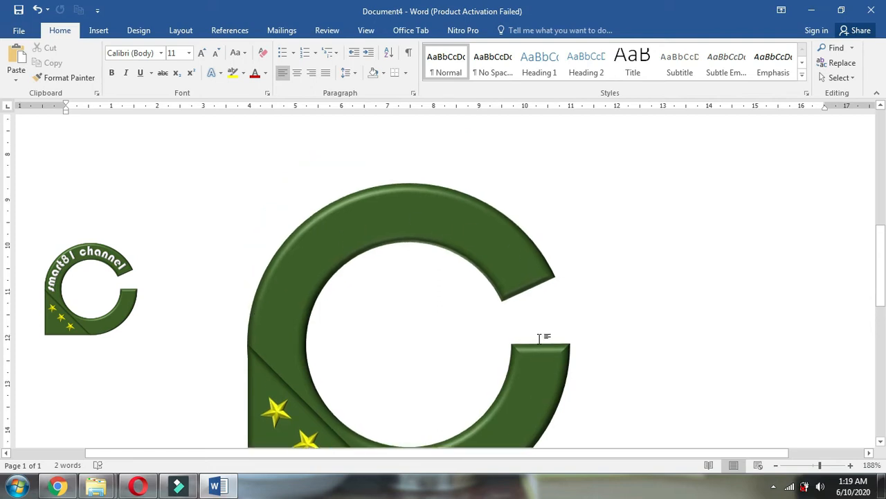
left_click(99, 30)
left_click(662, 64)
left_click(433, 192)
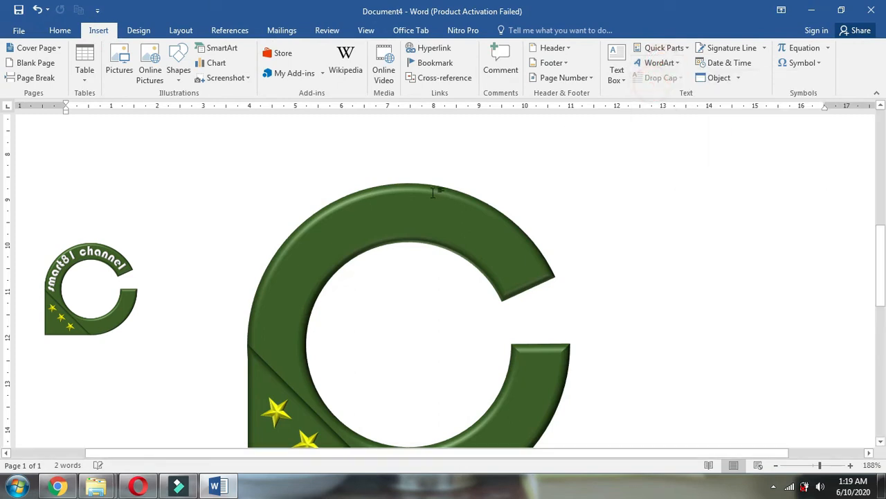
scroll(275, 249, "up", 10)
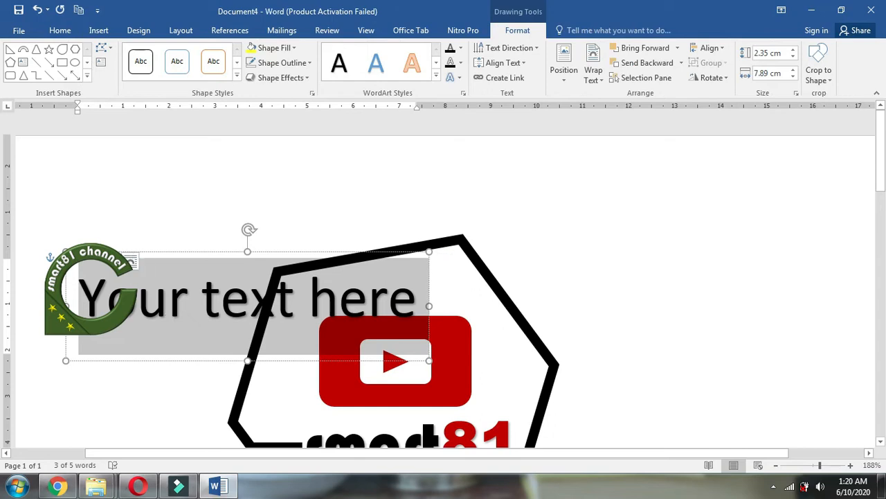
type("smart81 channel")
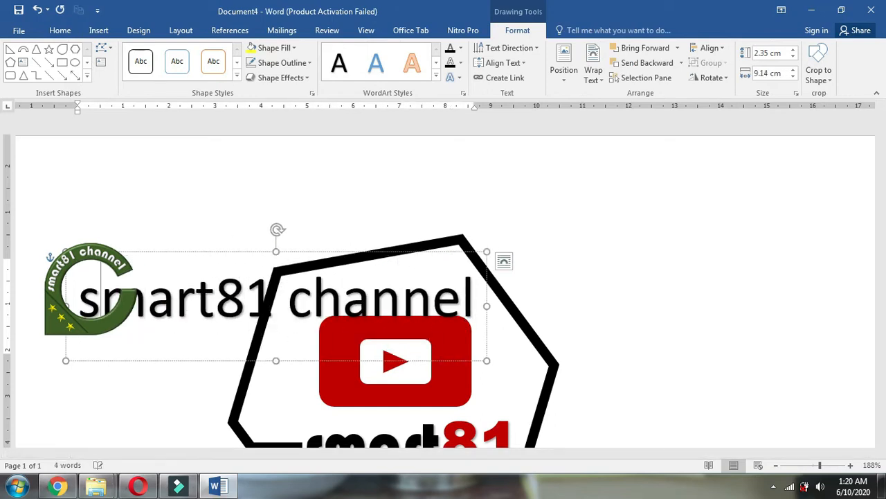
Move the "smart81 channel" WordArt down the page onto the upper part of the green ring
scroll(159, 187, "down", 10)
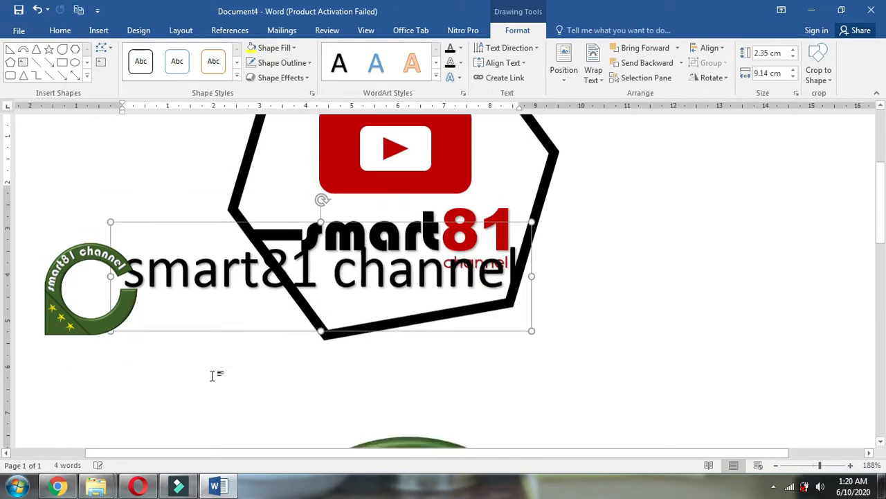
left_click(247, 132)
left_click_drag(246, 136, 293, 352)
scroll(340, 354, "down", 3)
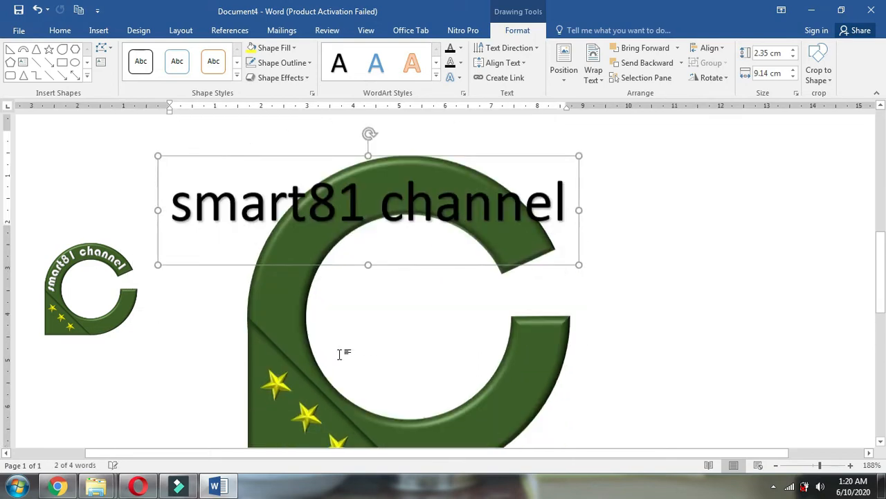
scroll(339, 354, "down", 1)
Set the WordArt's font to Bauhaus 93 and shift its box slightly right and down over the ring
left_click(60, 29)
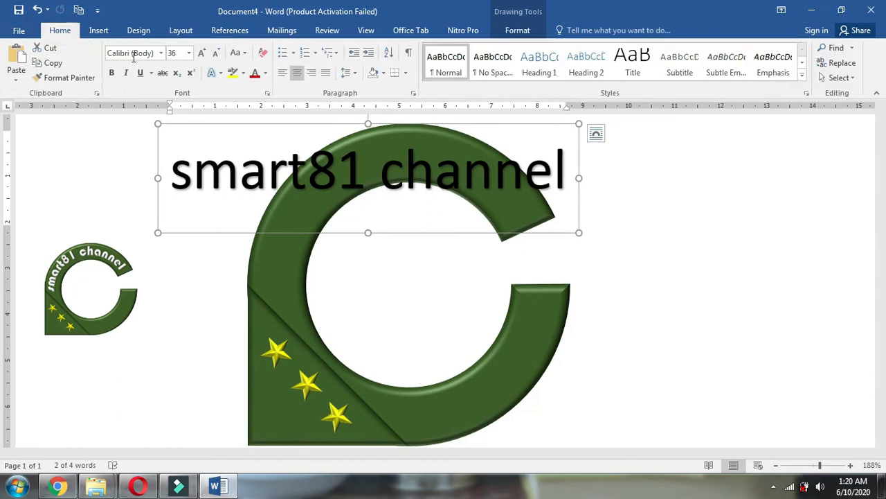
left_click(161, 53)
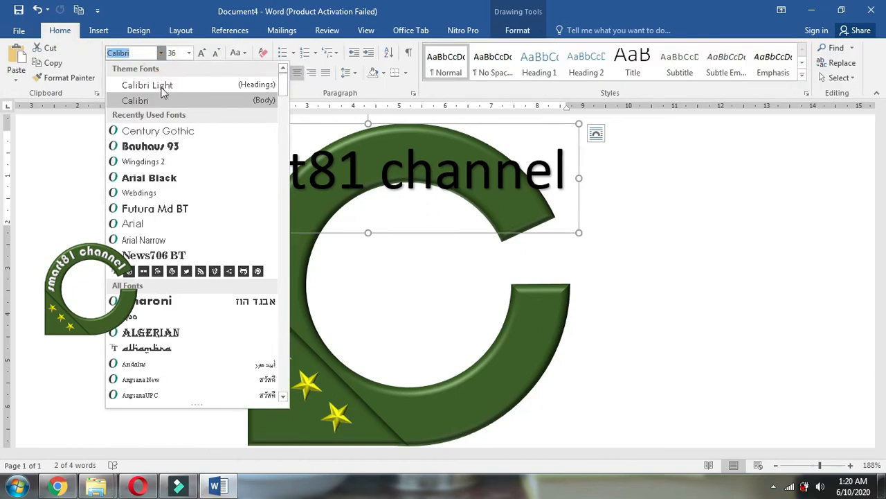
left_click(182, 148)
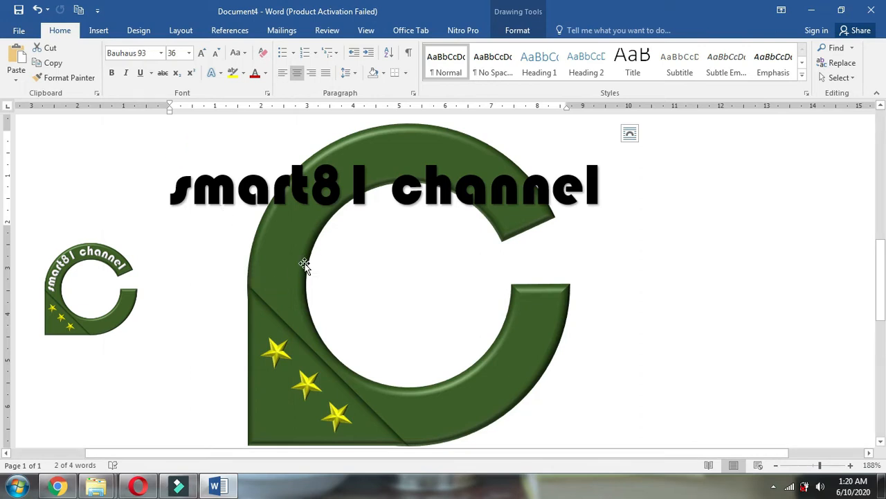
left_click(350, 202)
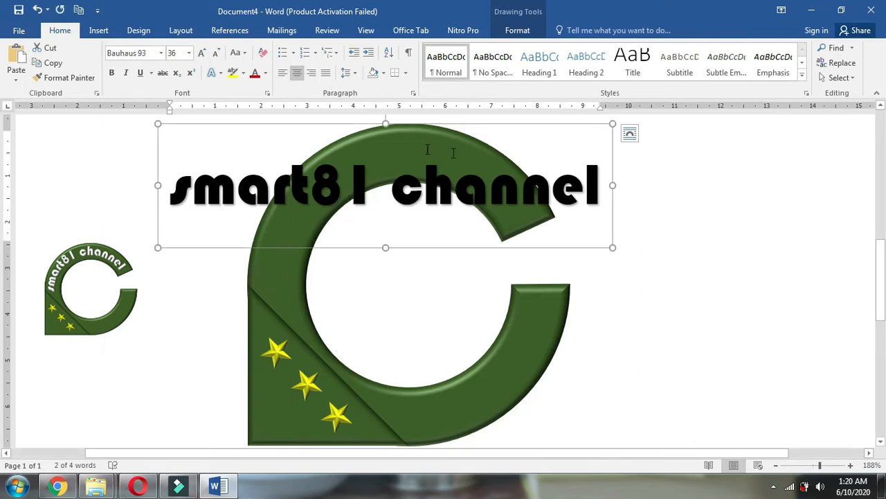
left_click_drag(284, 125, 326, 138)
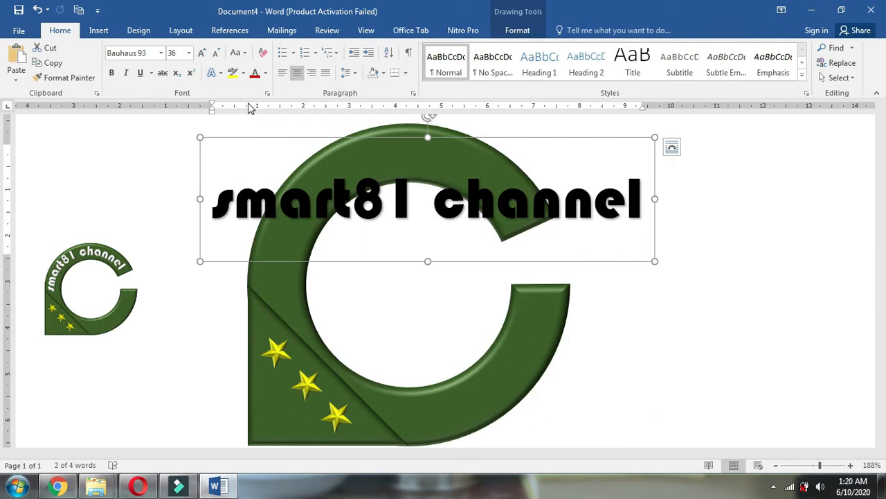
Apply the Arch Up follow-path transform to the "smart81 channel" WordArt
left_click(529, 32)
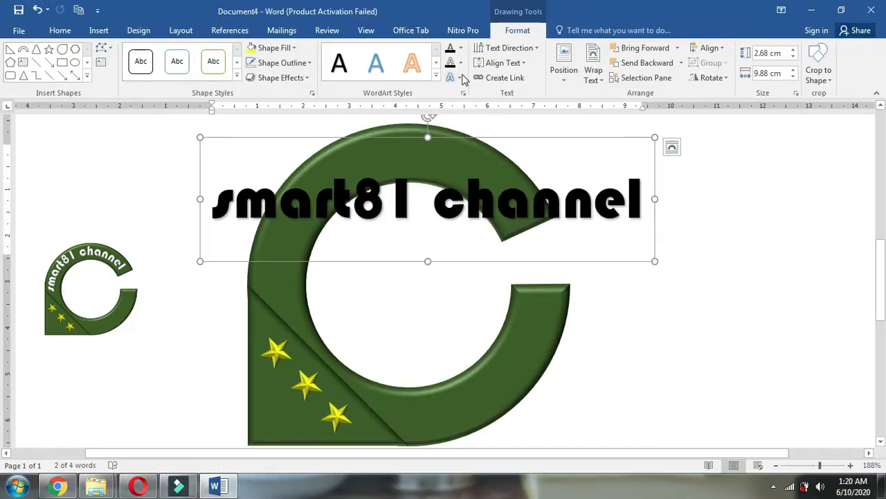
left_click(457, 80)
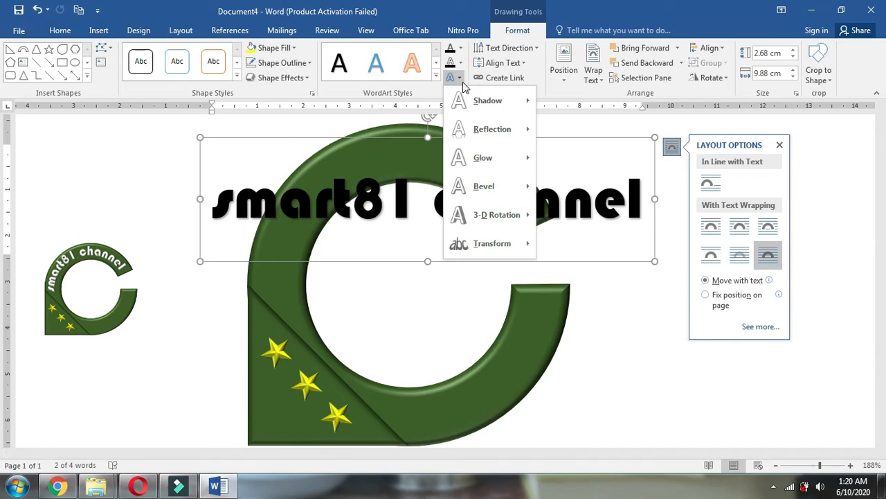
mouse_move(491, 247)
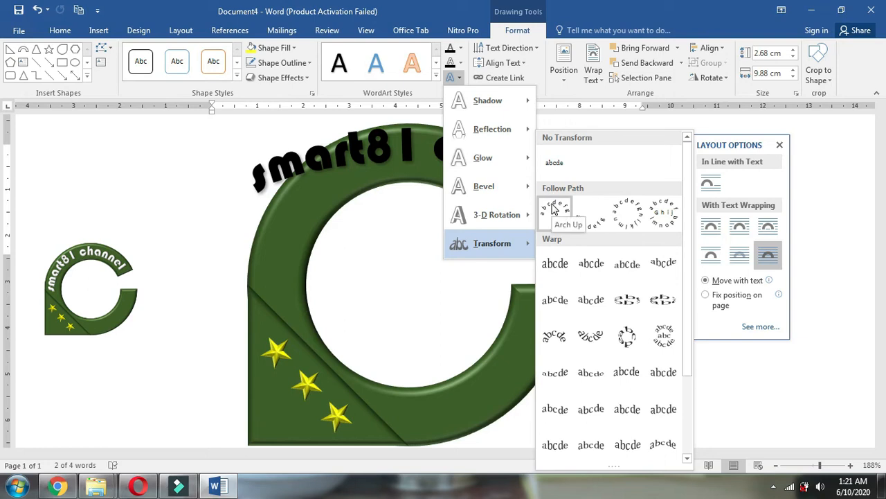
left_click(554, 209)
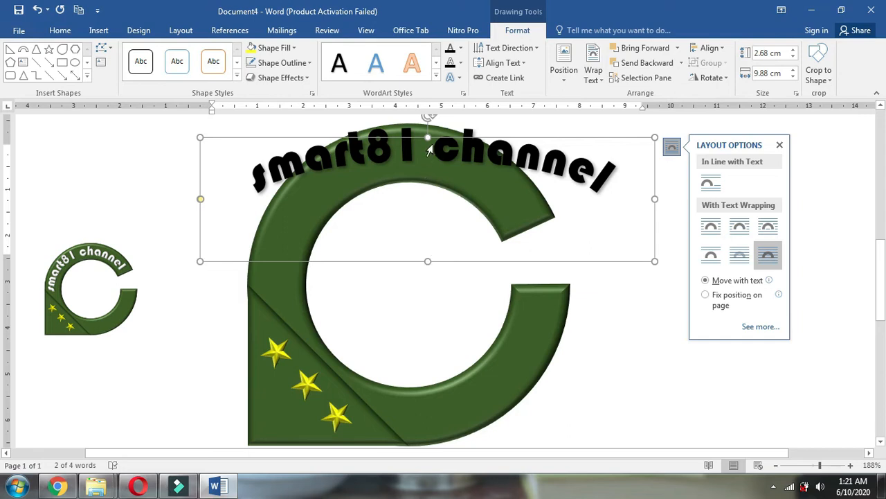
Resize the arched WordArt's box around the ring to about 7.18 × 7.06 cm and adjust the arc's start so the text follows the band
left_click_drag(429, 136, 428, 133)
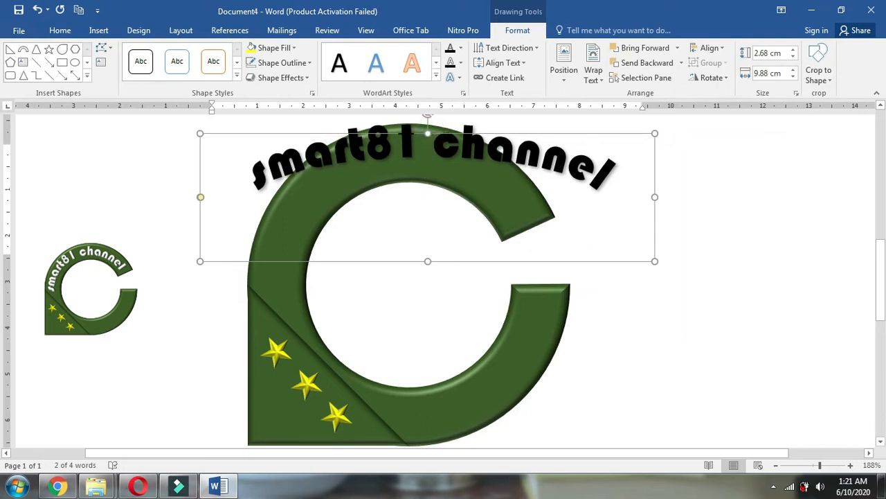
left_click_drag(429, 263, 425, 447)
left_click_drag(430, 220, 427, 172)
left_click_drag(535, 345, 508, 346)
left_click_drag(201, 333, 200, 324)
left_click_drag(200, 336, 246, 339)
left_click_drag(507, 335, 569, 340)
left_click_drag(247, 320, 247, 351)
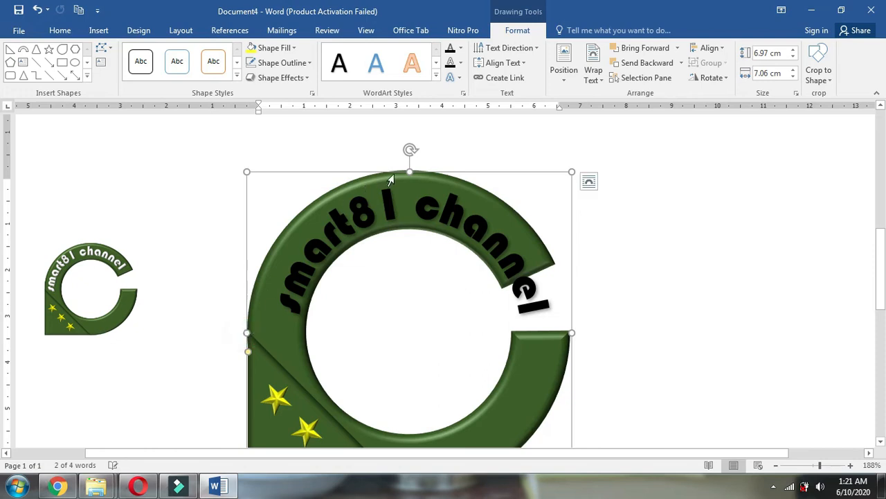
left_click_drag(411, 172, 415, 161)
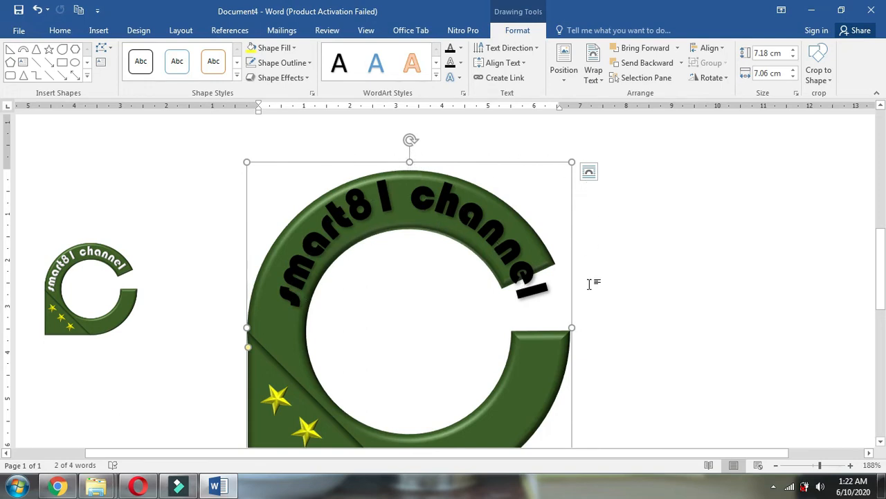
Widen the arched "smart81 channel" WordArt box to about 7.63 cm and fill its text with white
scroll(592, 283, "down", 3)
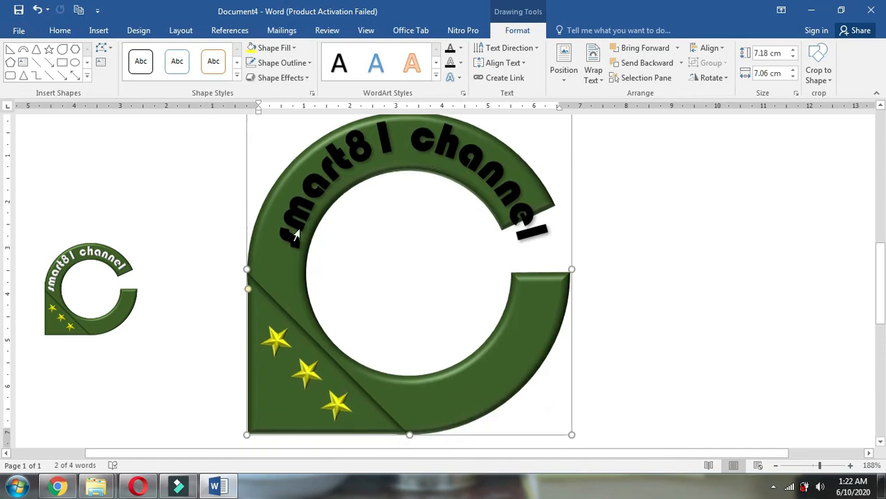
scroll(253, 341, "up", 3)
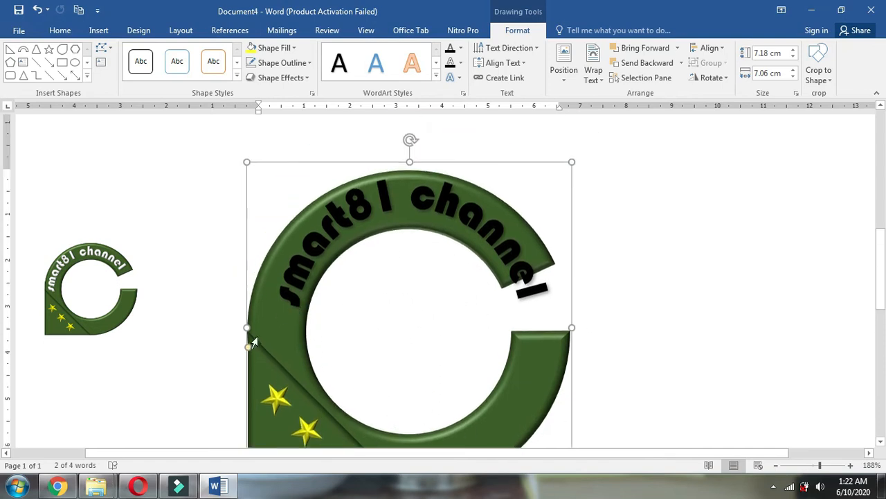
left_click_drag(247, 327, 230, 327)
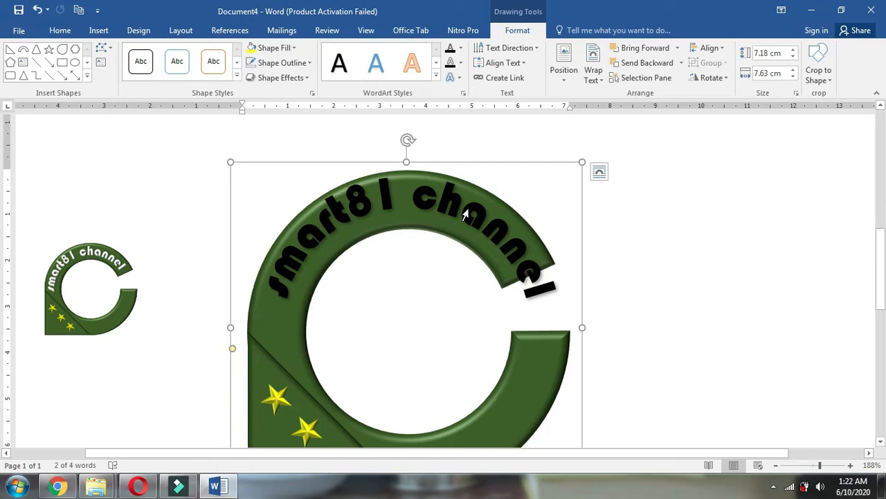
left_click(460, 48)
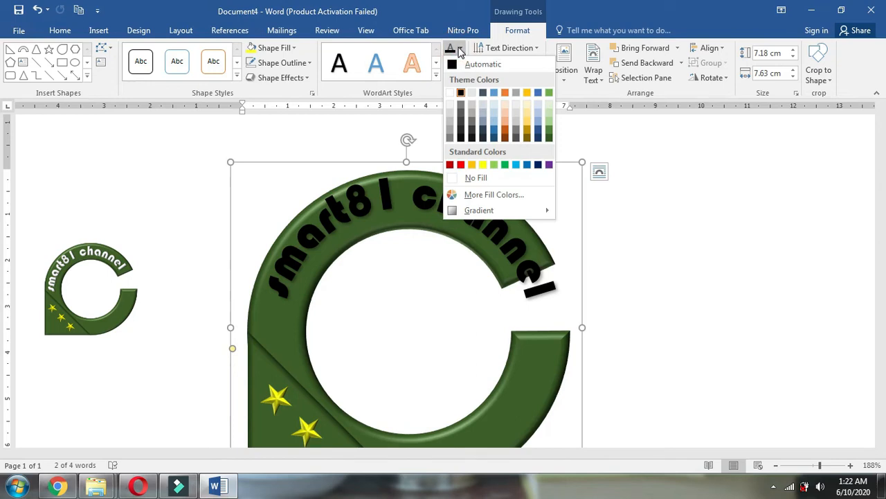
left_click(450, 94)
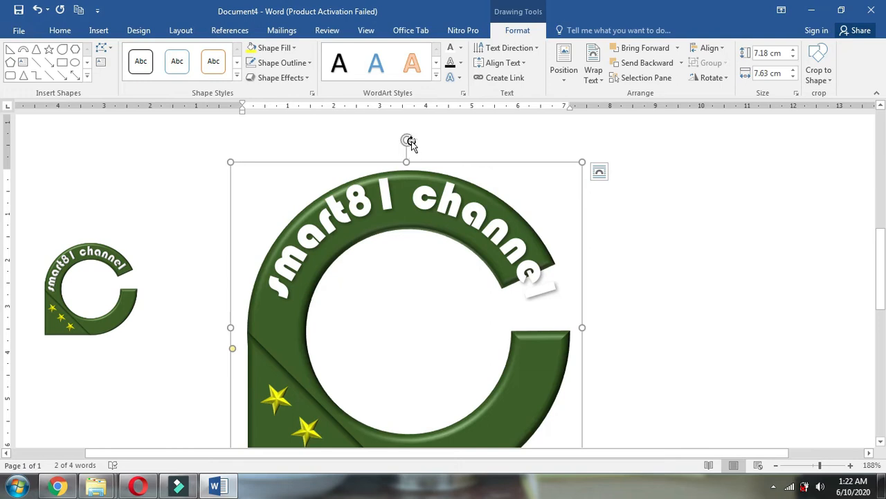
Rotate the WordArt counter-clockwise and resize its box to about 7.03 × 7.57 cm so the text fits within the green band
left_click_drag(405, 140, 362, 152)
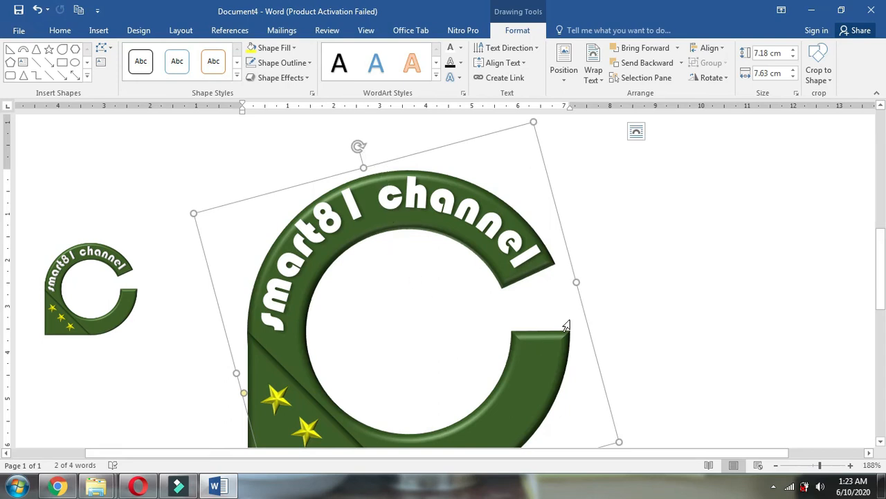
left_click_drag(578, 284, 574, 283)
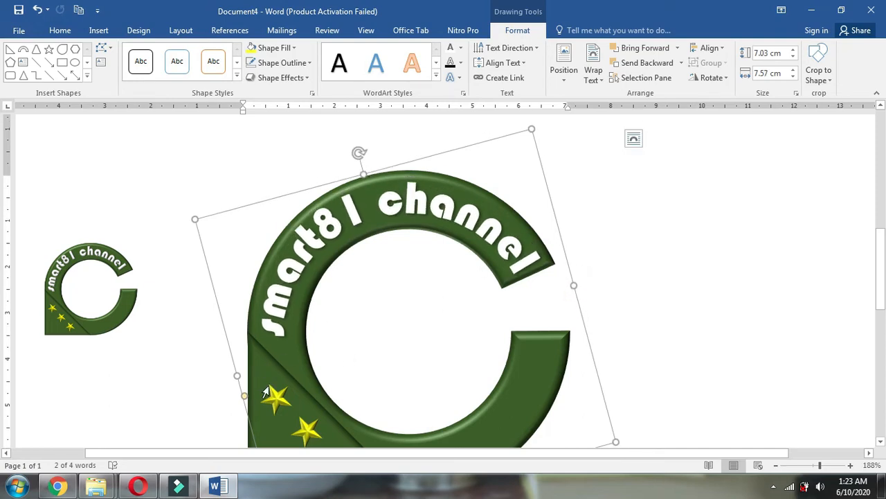
mouse_move(359, 153)
left_mouse_down()
mouse_move(373, 157)
mouse_move(352, 153)
left_mouse_up()
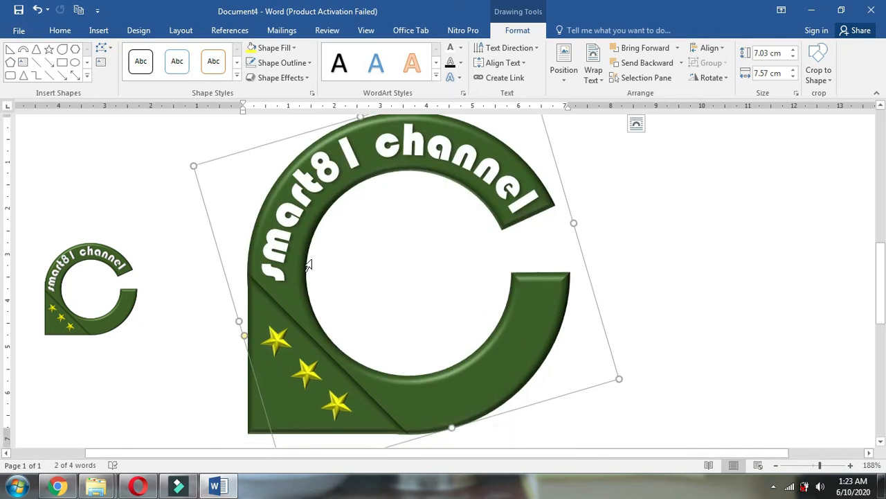
Apply the first bevel preset as a text effect to the arched "smart81 channel" WordArt
scroll(287, 302, "up", 1)
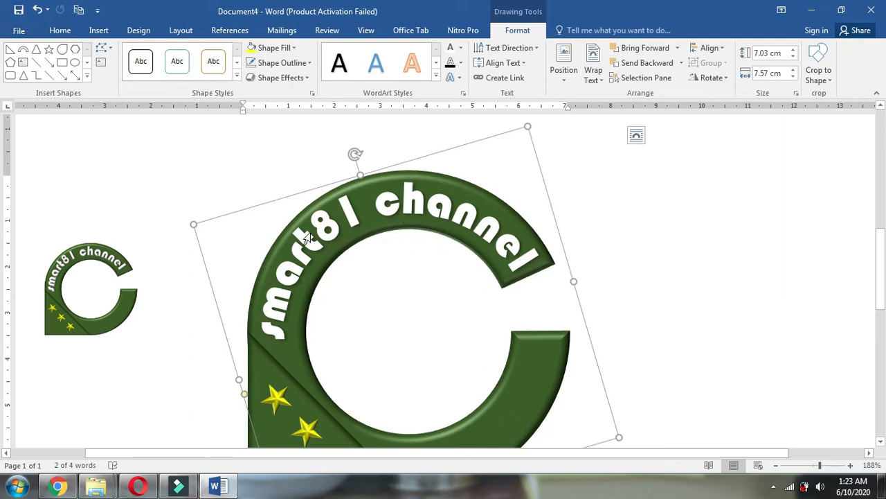
left_click(457, 79)
mouse_move(481, 202)
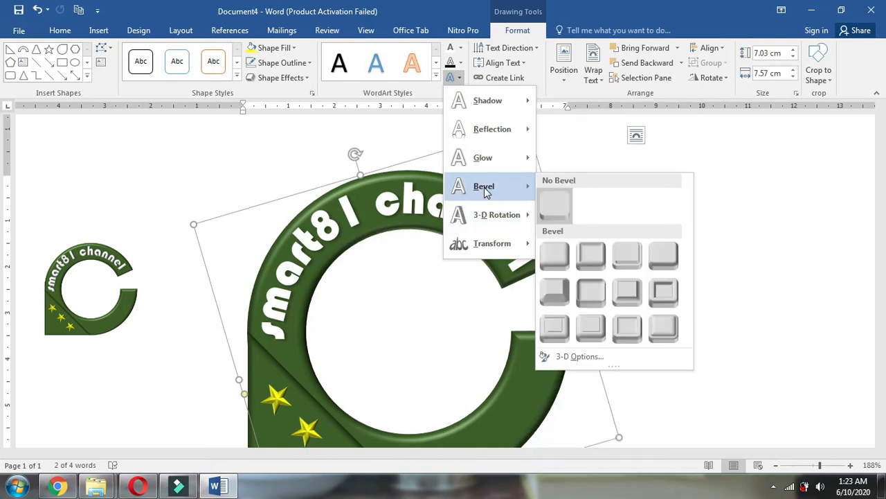
left_click(562, 258)
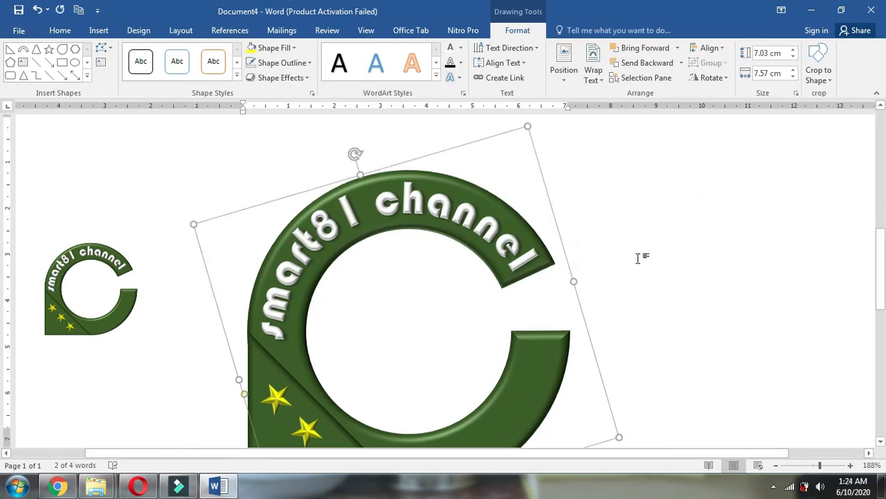
Select all the pieces of the green circular logo together: ring, triangle, stars and arched text
scroll(638, 258, "down", 1)
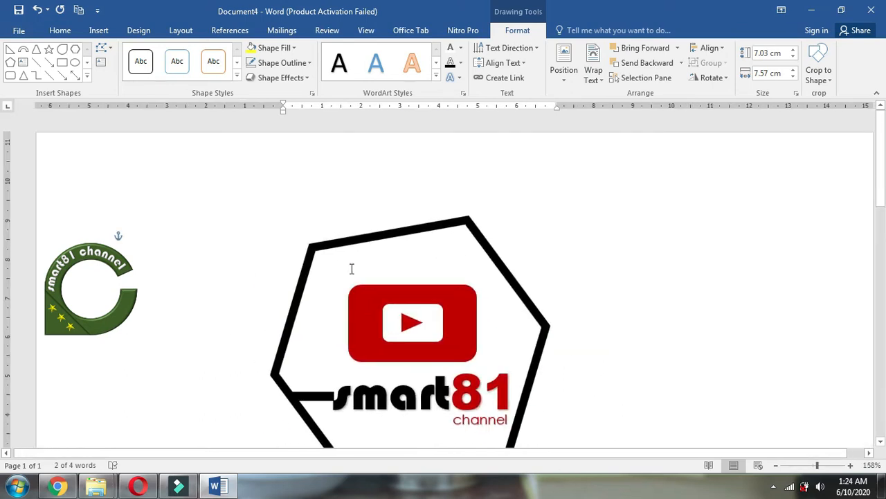
scroll(351, 268, "down", 8)
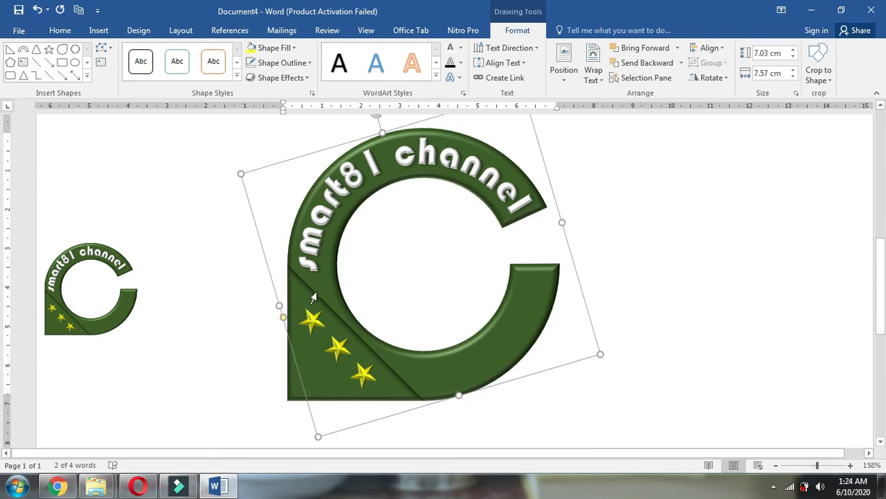
scroll(353, 271, "down", 2)
scroll(353, 271, "down", 2)
scroll(382, 257, "up", 5)
scroll(378, 275, "down", 4)
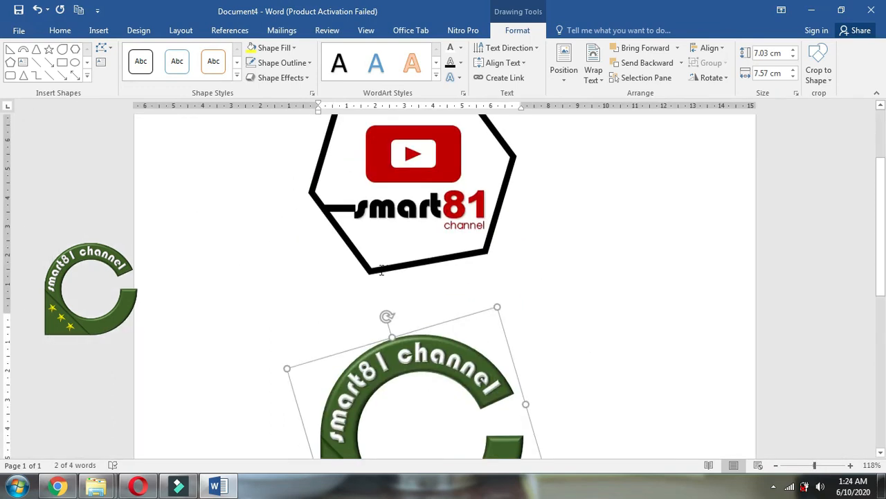
left_click(59, 31)
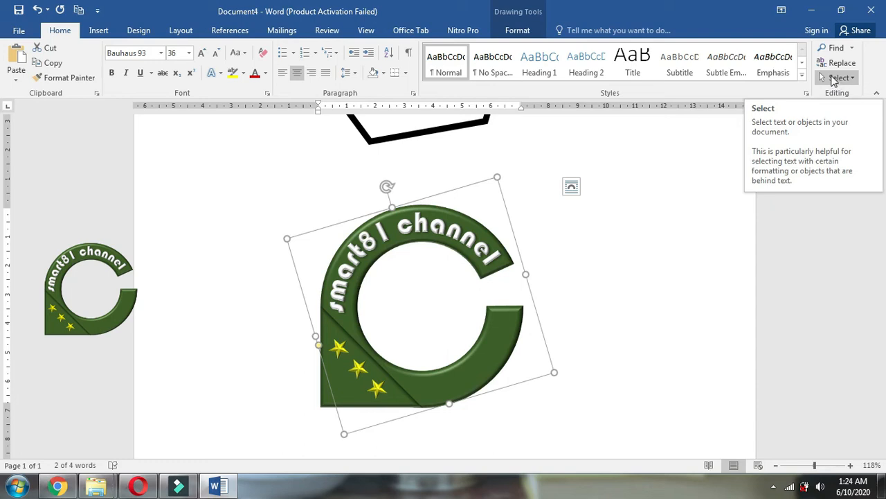
left_click(834, 80)
left_click(701, 110)
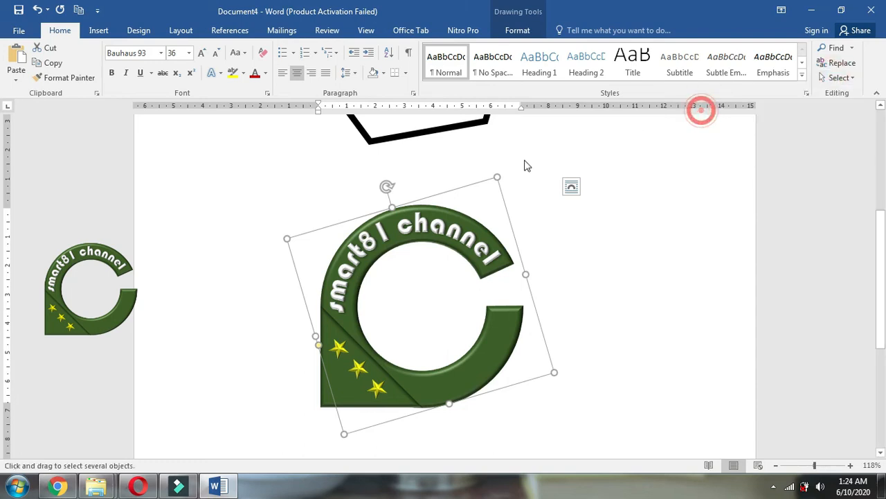
left_click_drag(208, 158, 675, 451)
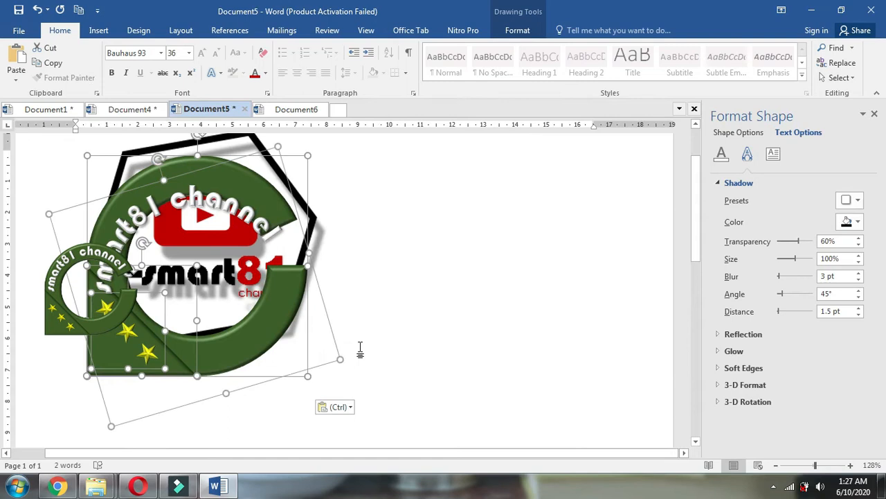
Replace the green logo's pasted shapes in Document5 with a copy pasted as a picture
left_click(127, 208)
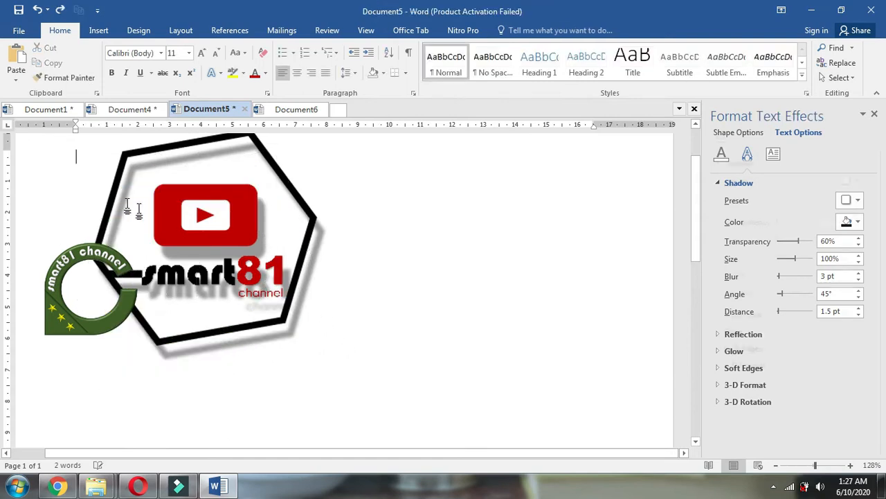
right_click(381, 306)
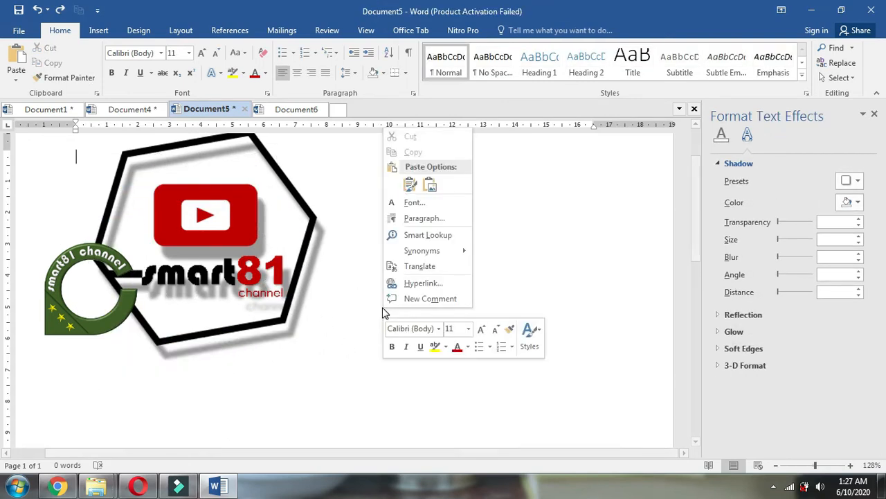
left_click(430, 186)
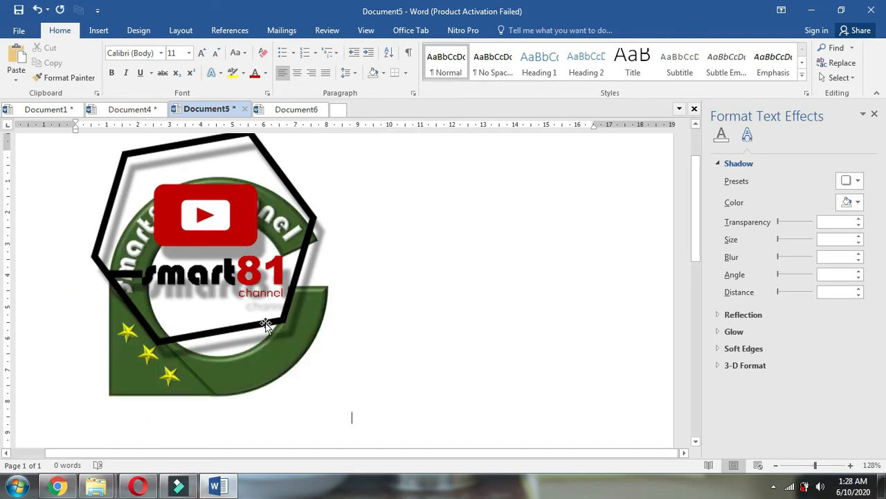
Move the shadowed hexagon logo picture off the green logo to the empty area beside it and delete it
left_click(222, 229)
left_click_drag(192, 211, 478, 311)
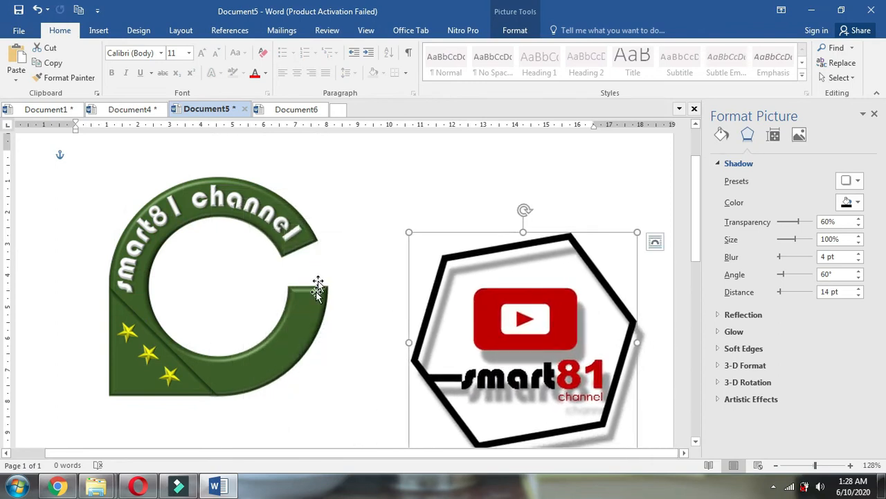
scroll(316, 287, "down", 2)
scroll(288, 305, "up", 1)
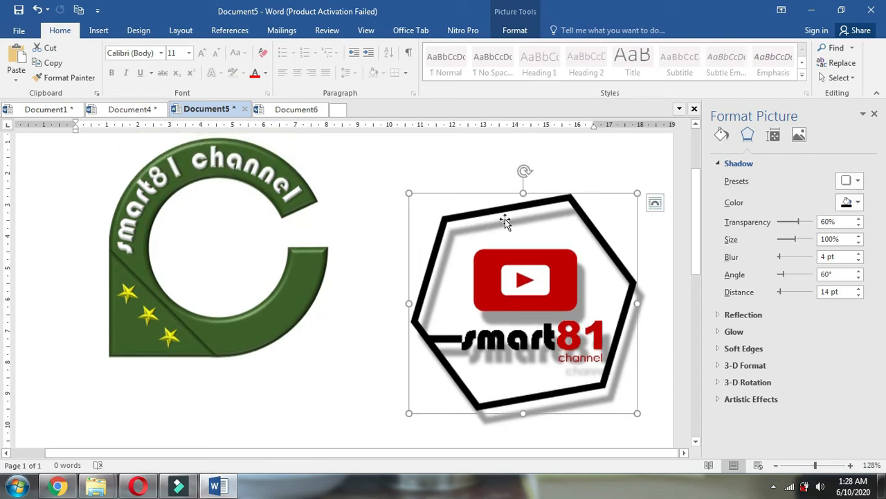
left_click_drag(508, 196, 491, 192)
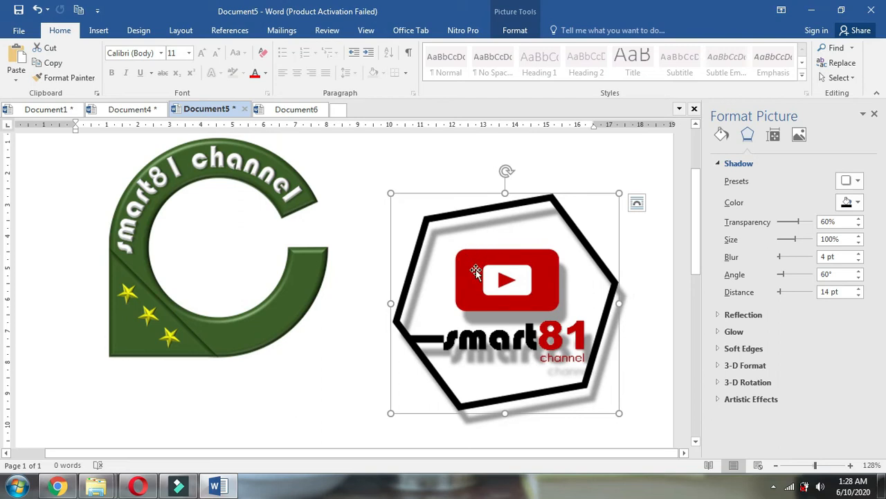
left_click_drag(472, 198, 455, 176)
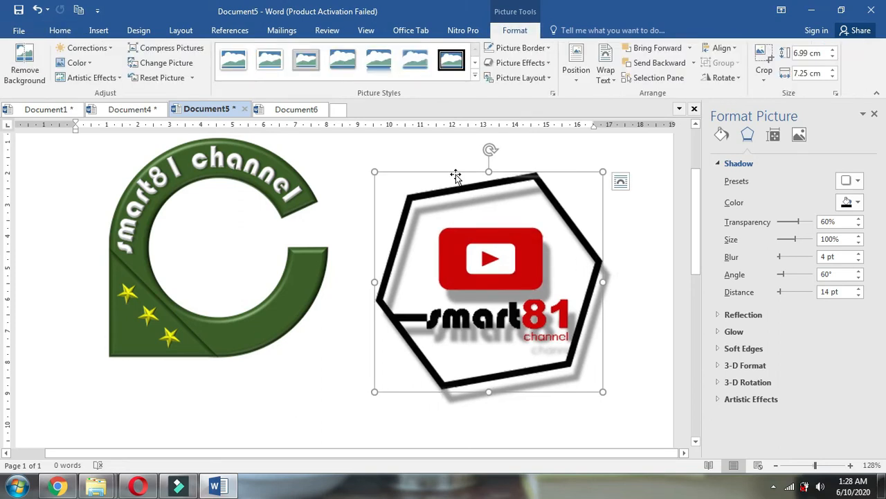
key("Delete")
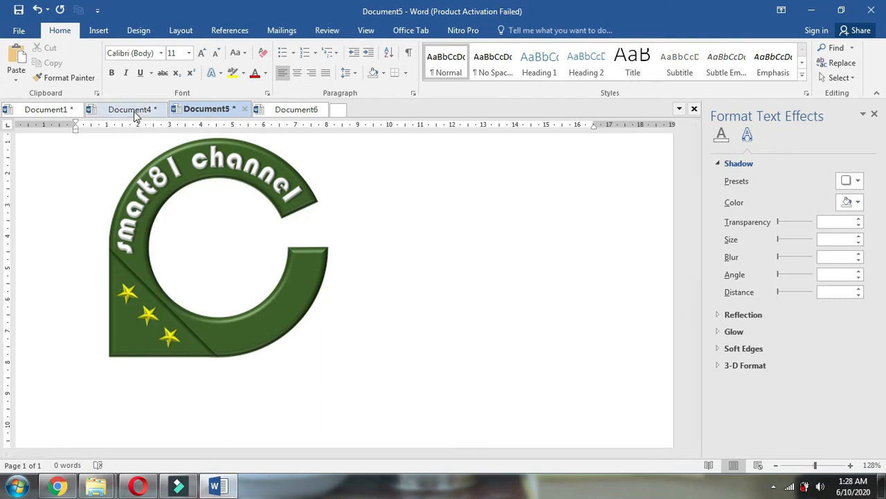
Switch to Document4 and group the black hexagon outline with the short bar beside "smart81"
left_click(135, 113)
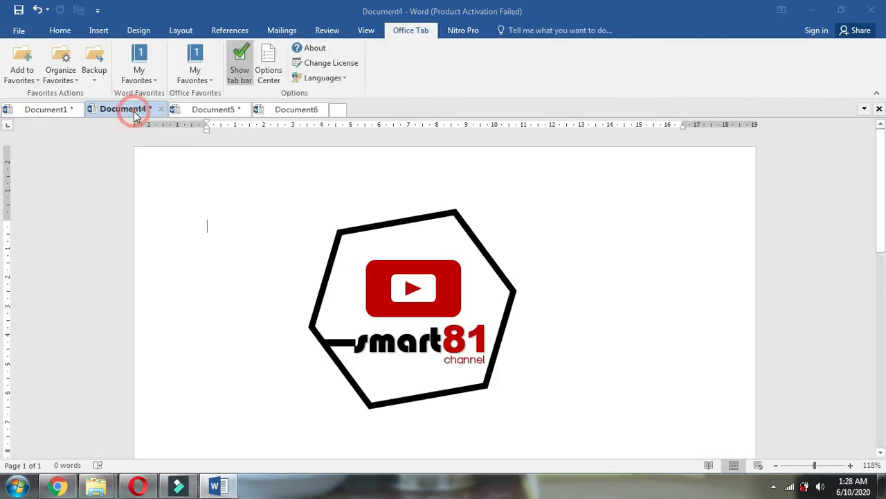
left_click(358, 233)
scroll(341, 309, "down", 1)
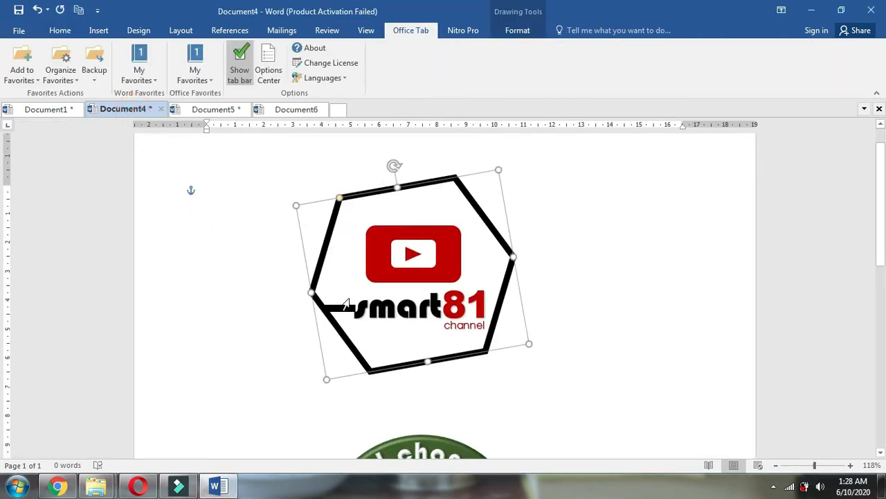
left_click(340, 308)
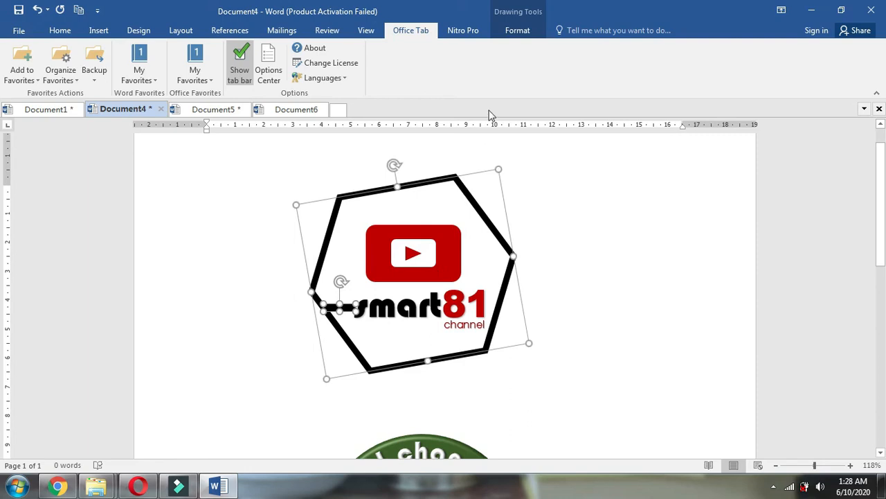
left_click(519, 31)
left_click(712, 63)
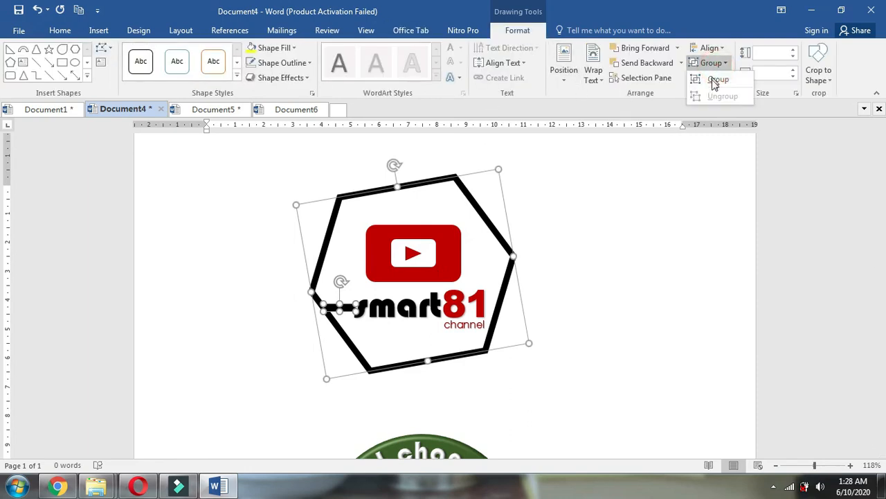
left_click(714, 81)
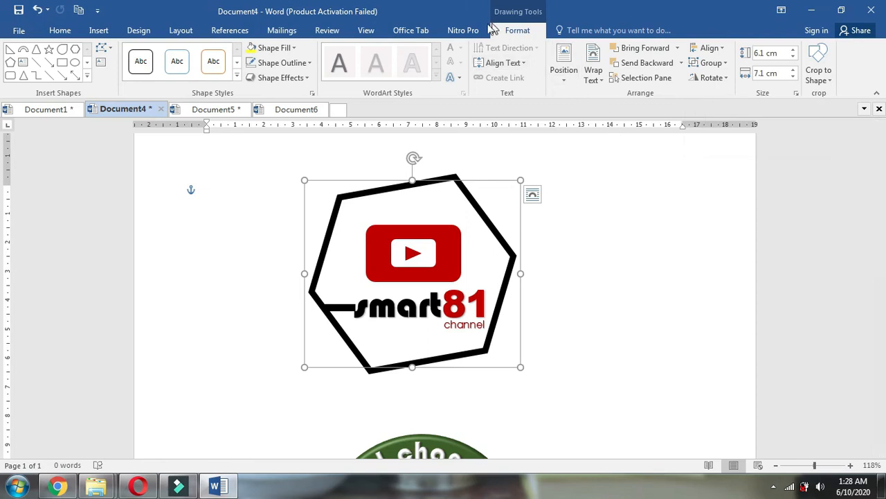
Apply the first bevel preset as a shape effect to the grouped hexagon and bar
left_click(280, 79)
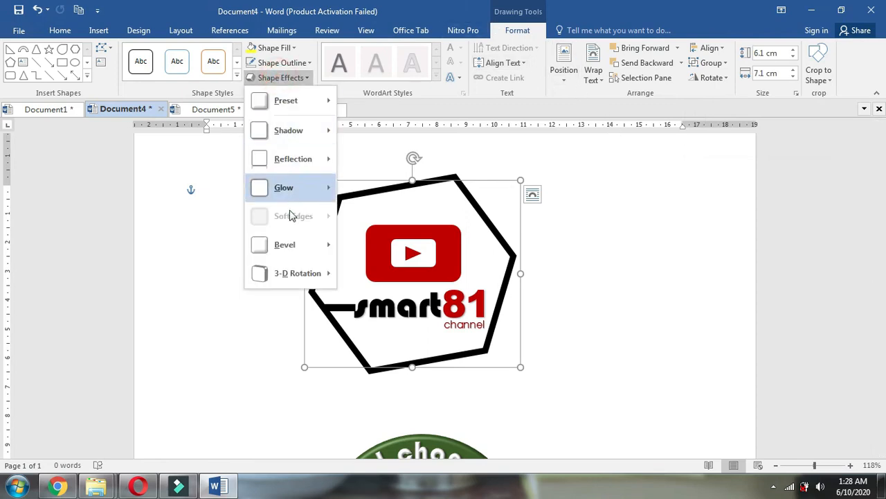
mouse_move(294, 250)
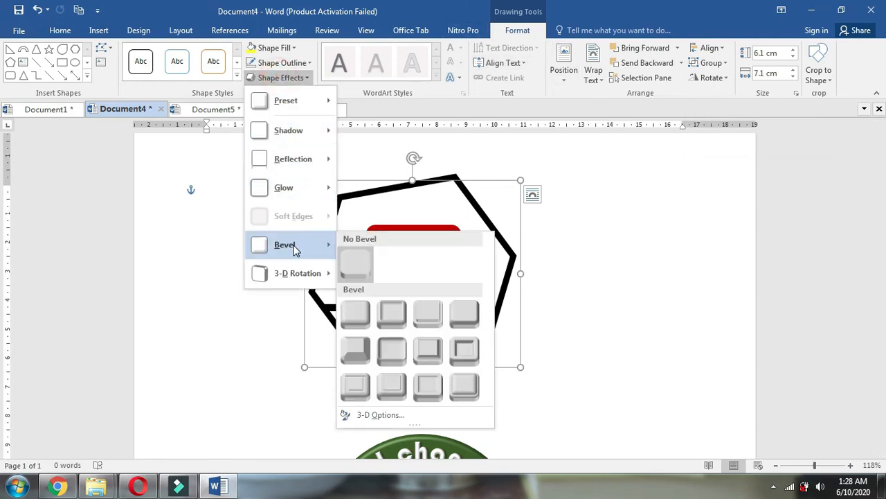
left_click(357, 317)
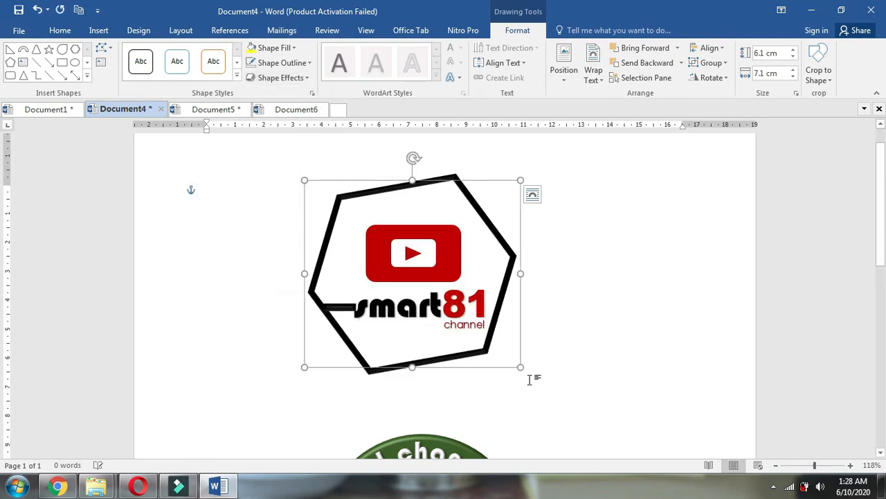
Group the red rounded rectangle, the white rectangle and the red play triangle into one object
left_click(452, 236)
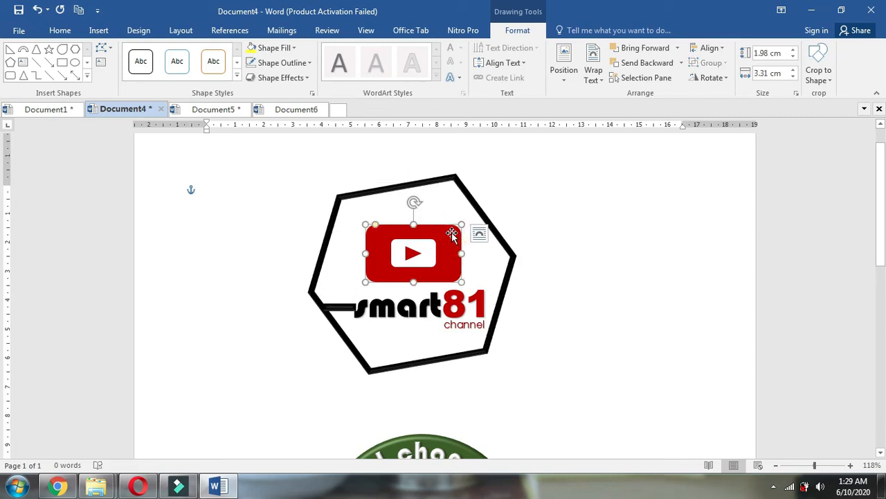
left_click(426, 243)
left_click(414, 253)
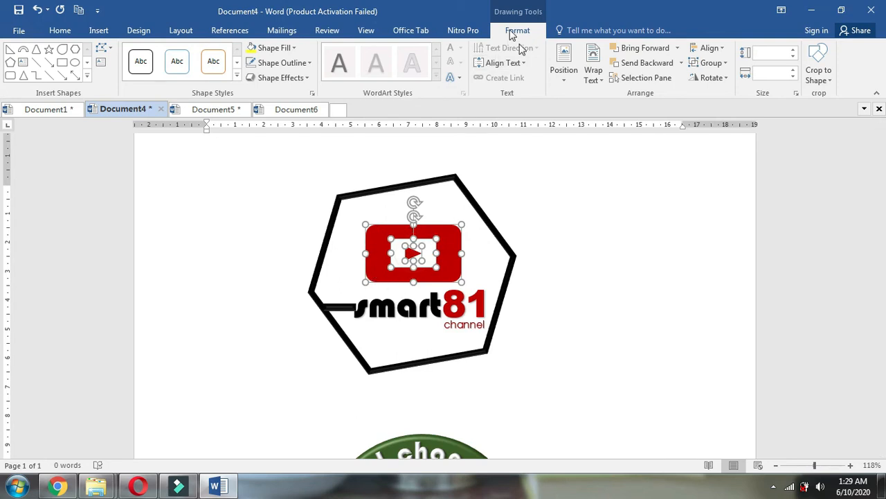
left_click(724, 63)
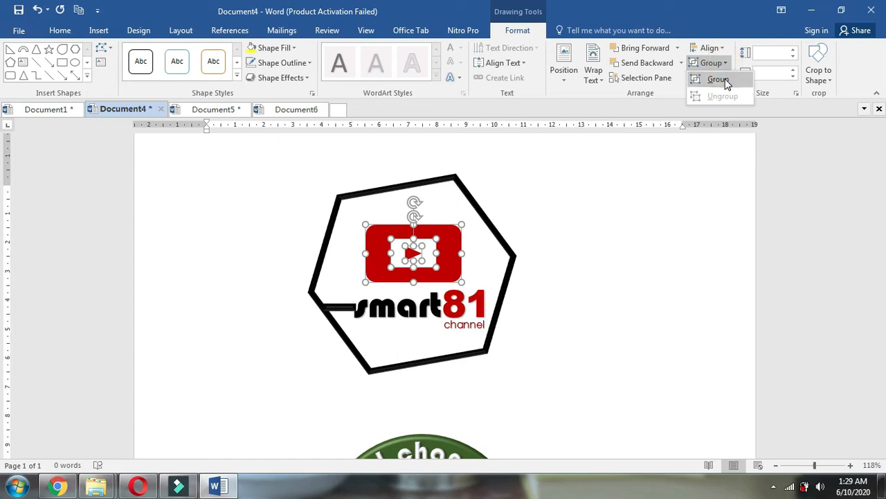
left_click(724, 82)
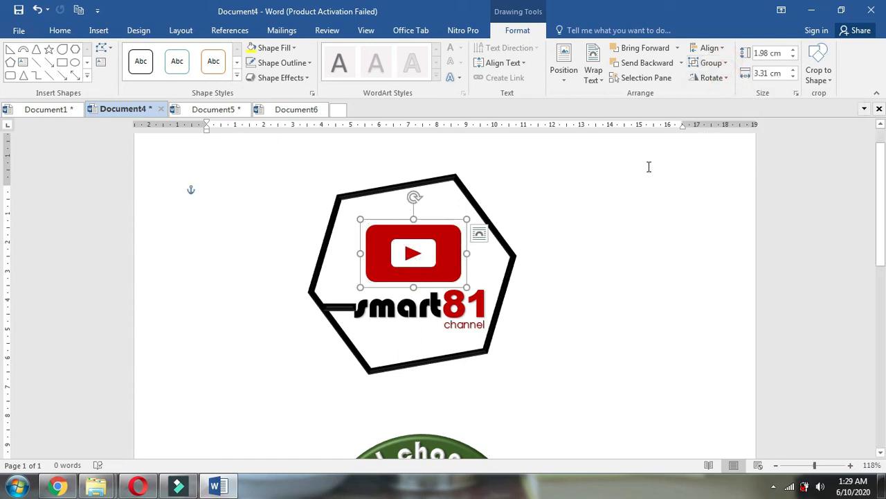
Apply the first bevel preset as a shape effect to the grouped play-button icon
left_click(296, 80)
mouse_move(314, 253)
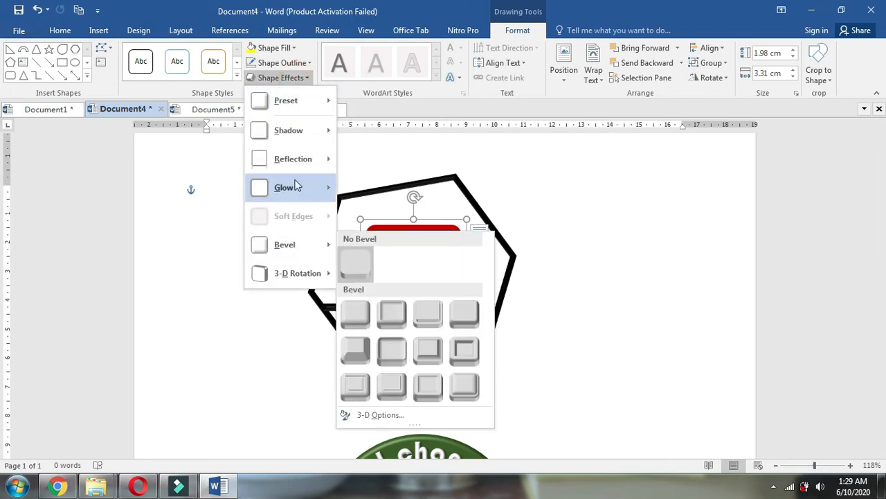
left_click(358, 315)
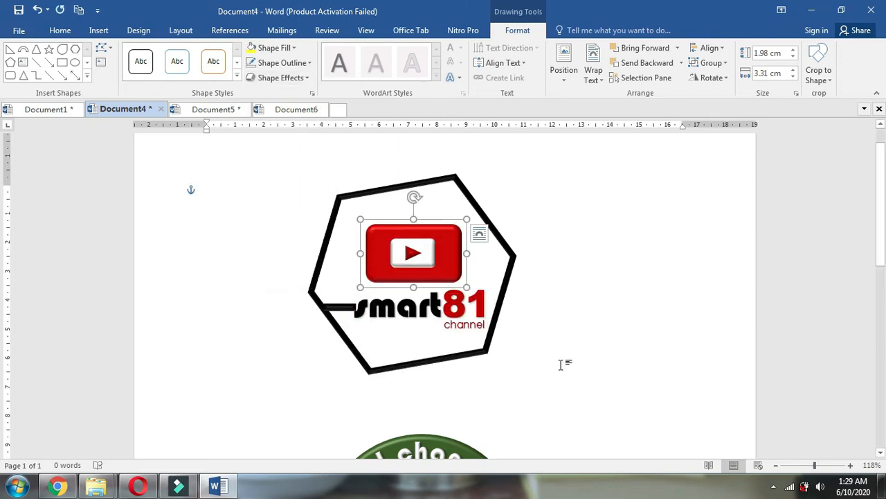
Apply the first bevel preset as a text effect to the "smart81" text box
left_click(408, 318)
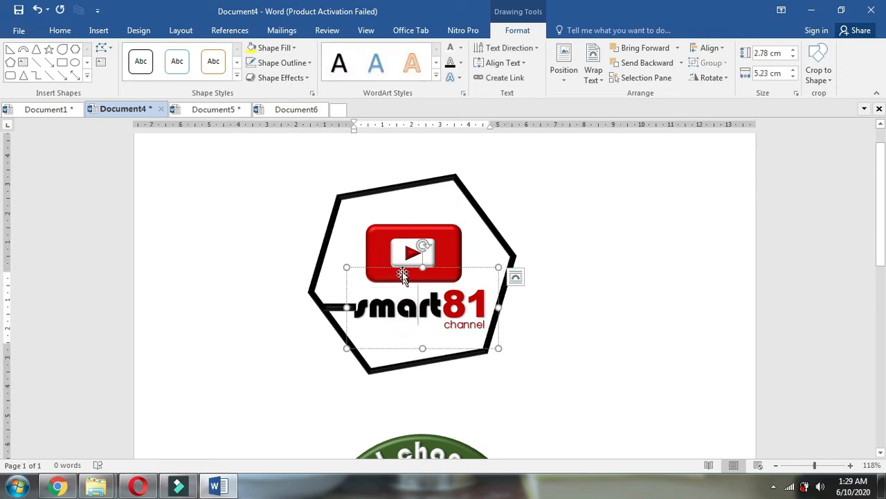
left_click(400, 269)
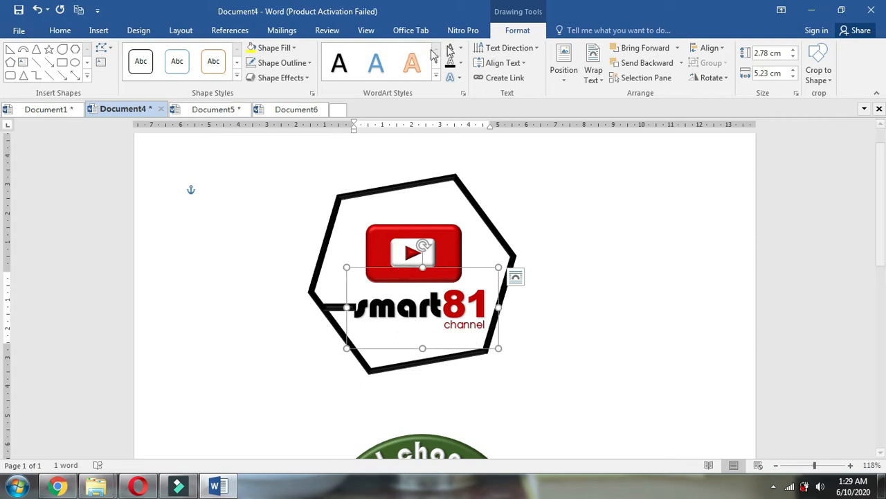
left_click(456, 81)
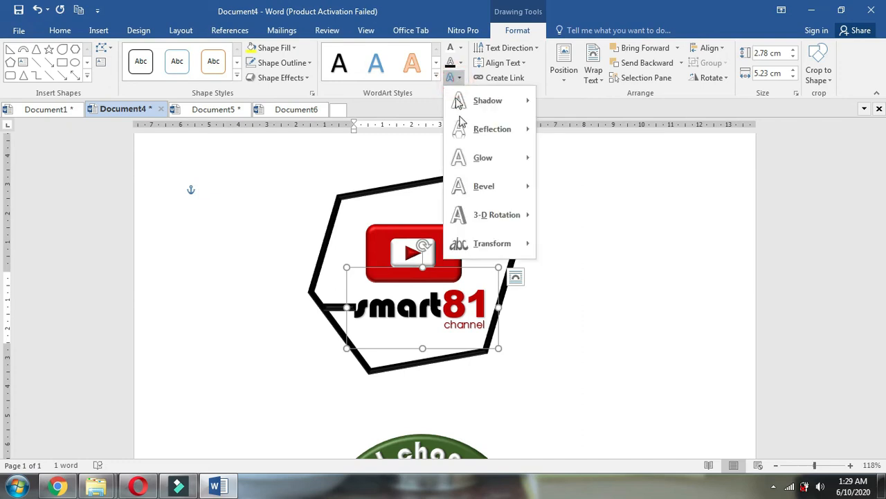
mouse_move(484, 186)
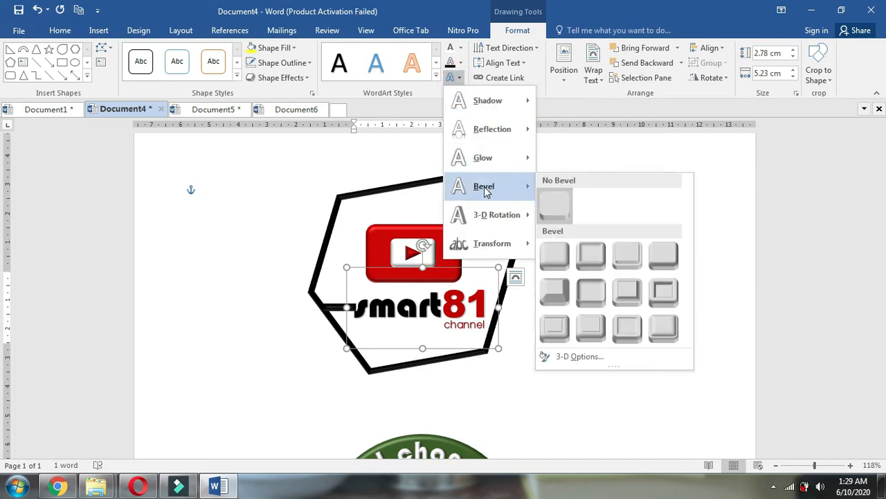
left_click(554, 255)
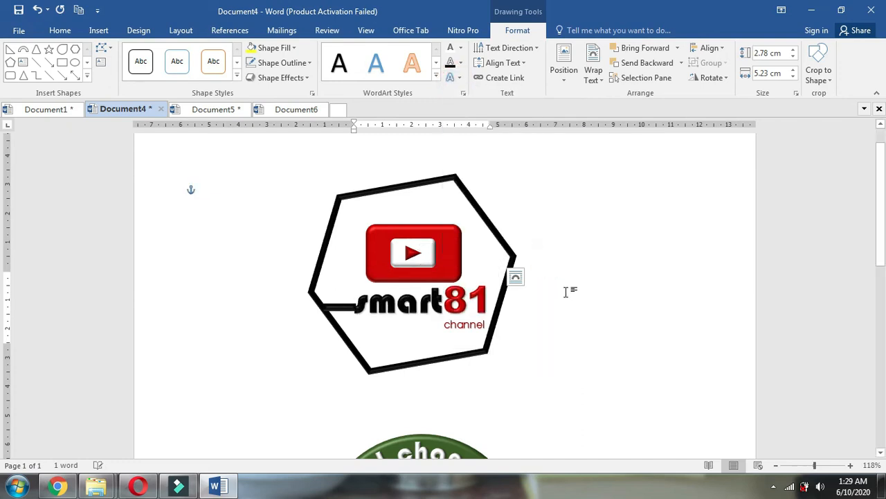
Apply the first bevel preset as a text effect to the small "channel" text box
left_click(475, 331)
left_click(473, 344)
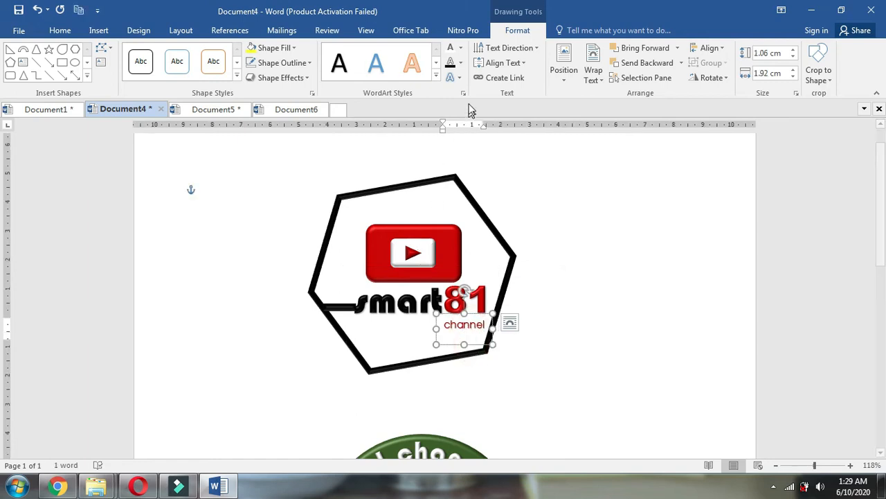
left_click(460, 79)
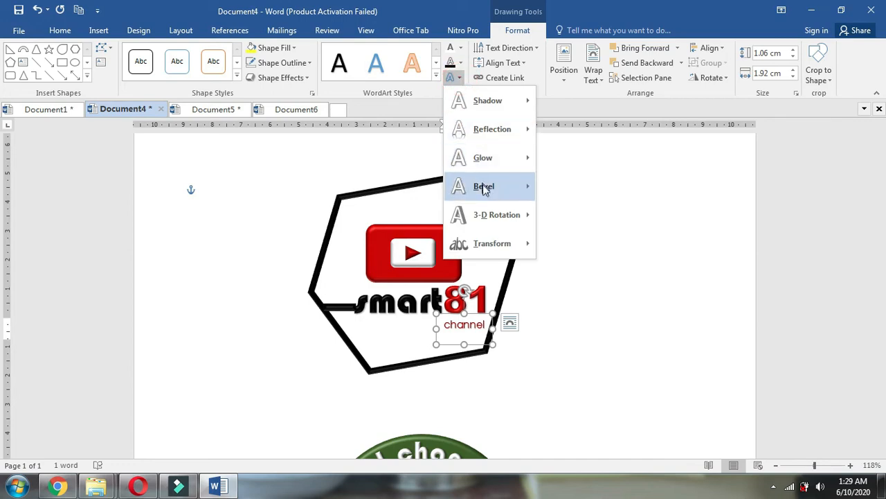
mouse_move(484, 188)
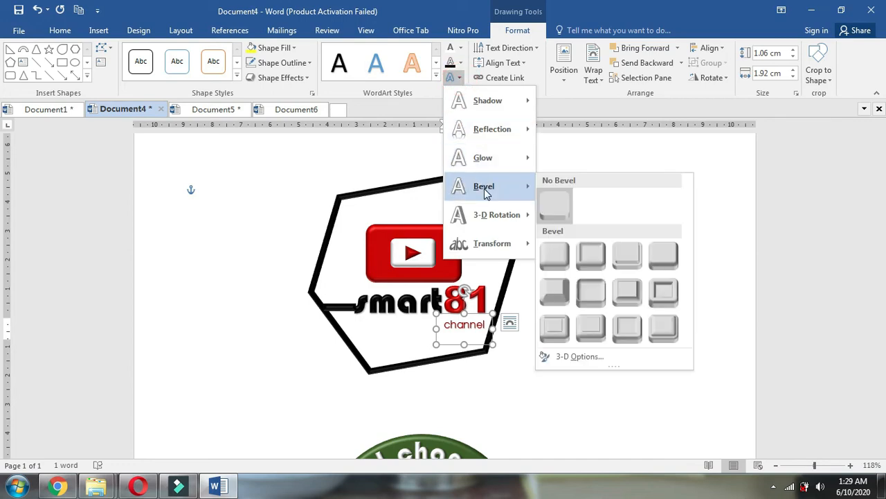
left_click(555, 255)
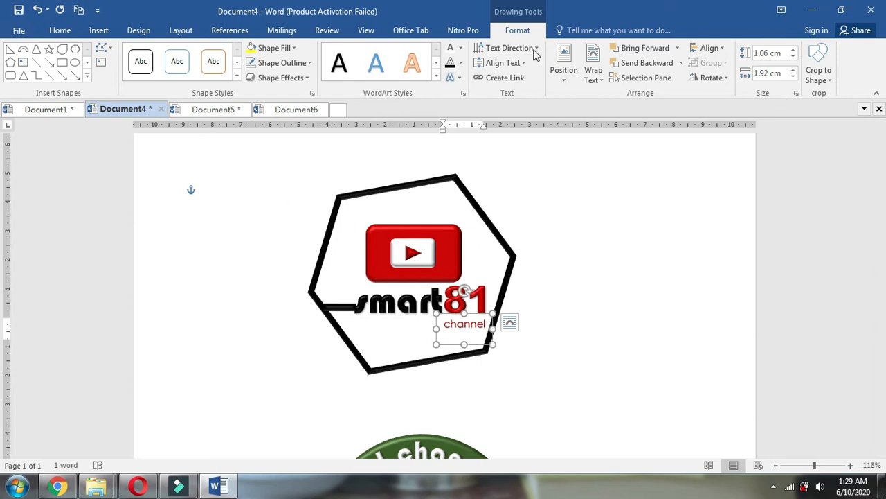
Copy all the hexagon logo's objects from Document4 and paste them as a picture in Document5 beside the green logo
left_click(59, 31)
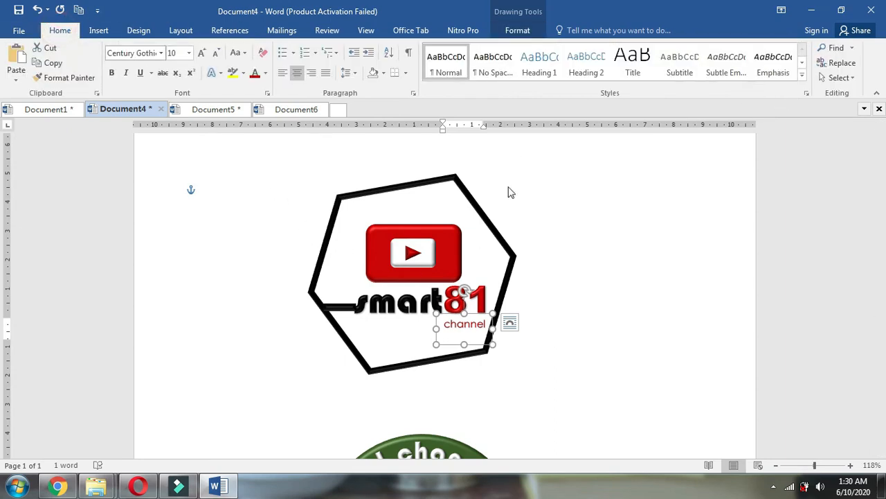
left_click(843, 78)
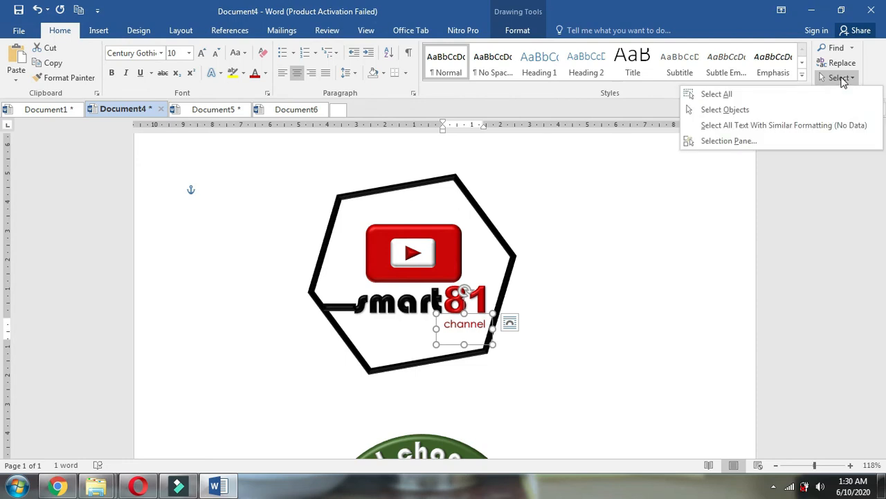
left_click(725, 116)
left_click_drag(205, 142, 649, 425)
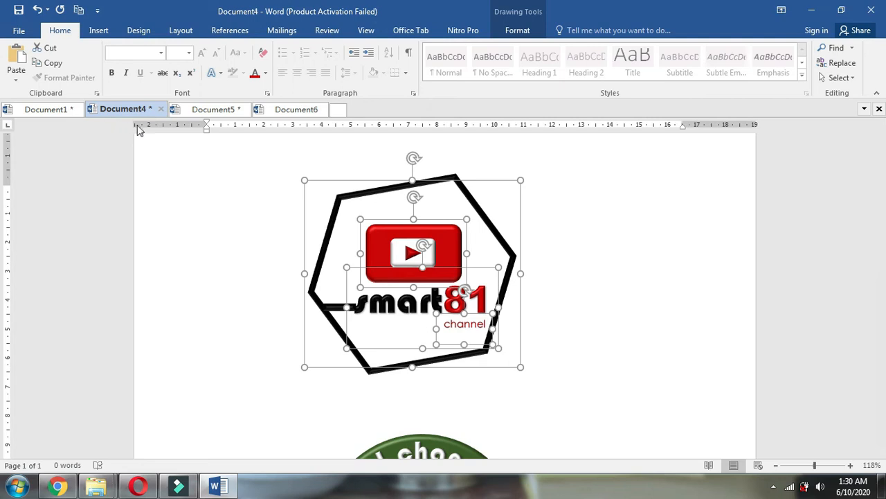
left_click(207, 111)
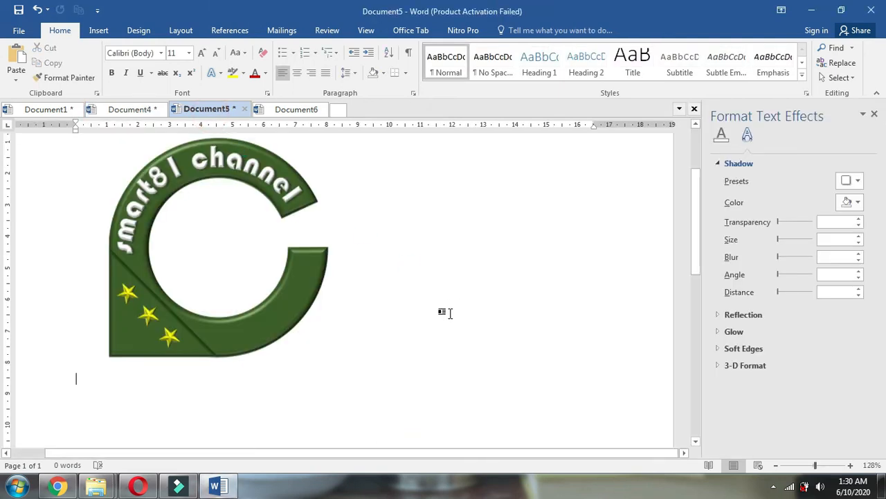
right_click(196, 379)
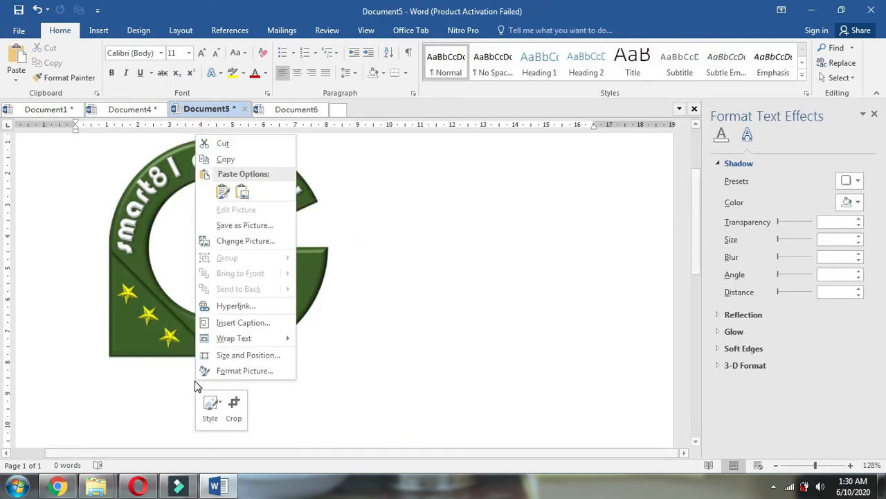
left_click(242, 192)
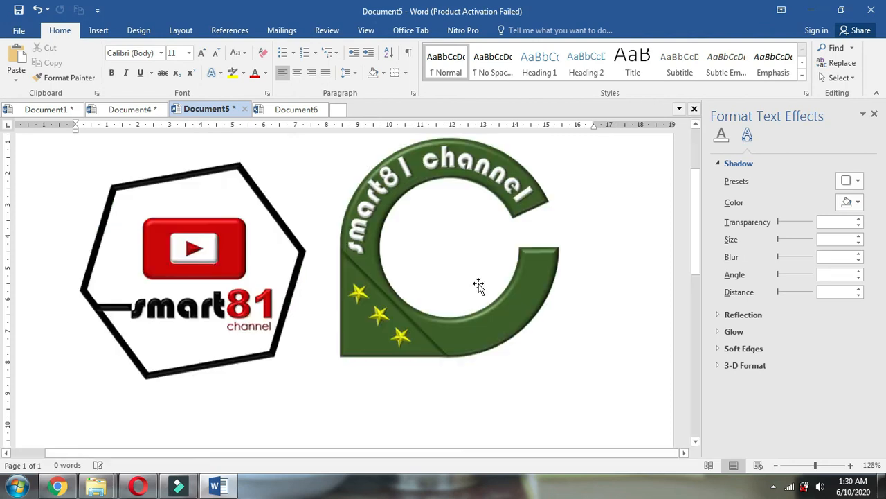
Apply the first outer shadow preset to the hexagon logo picture
left_click(277, 335)
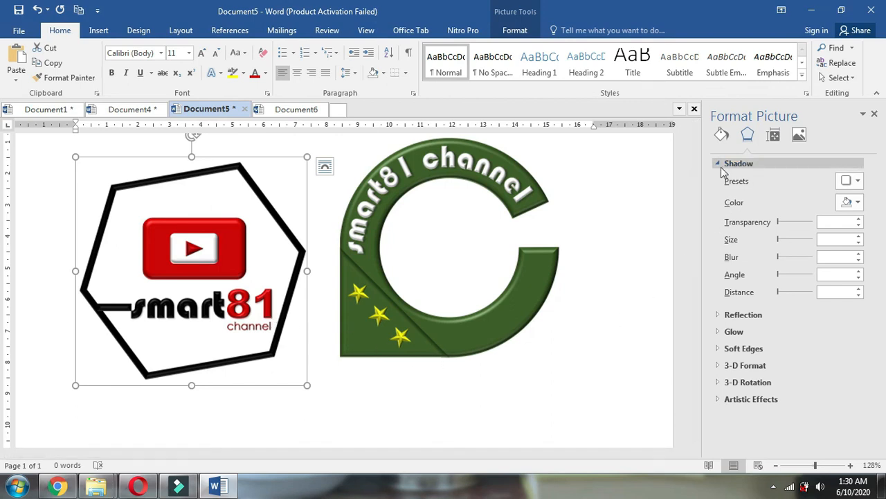
left_click(851, 182)
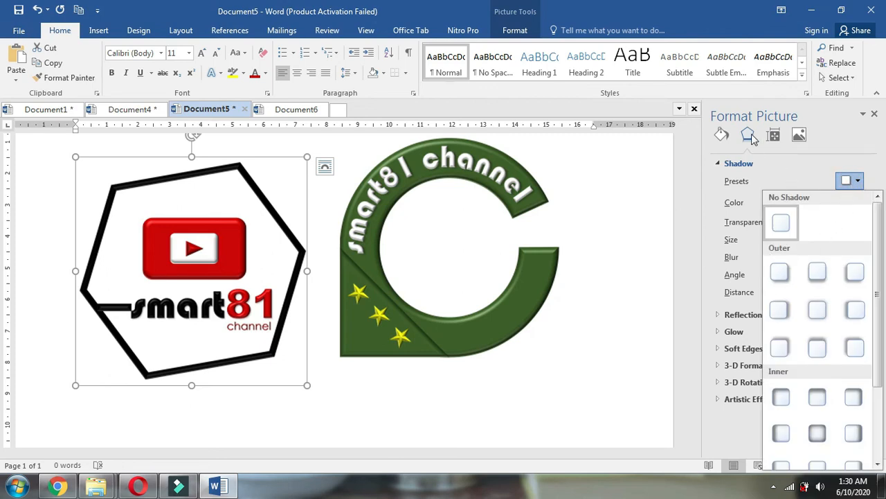
left_click(785, 276)
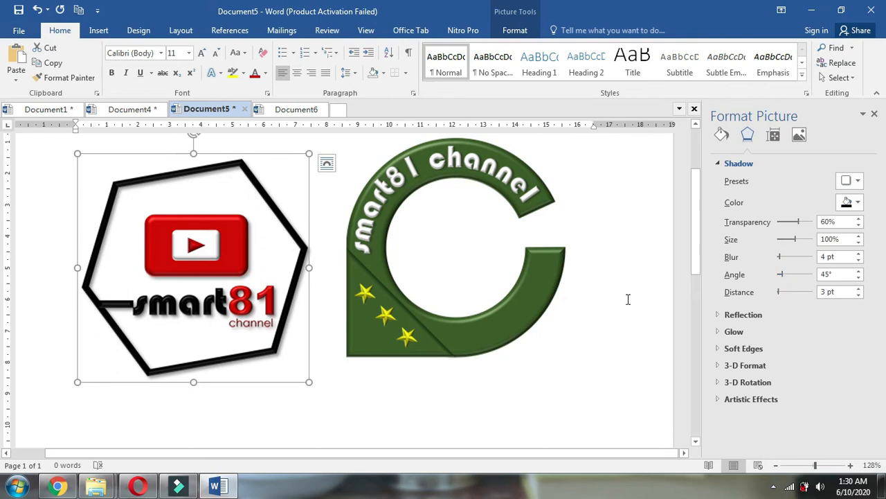
Set the hexagon logo picture's shadow angle to 60° and its distance to 15 pt
double_click(828, 275)
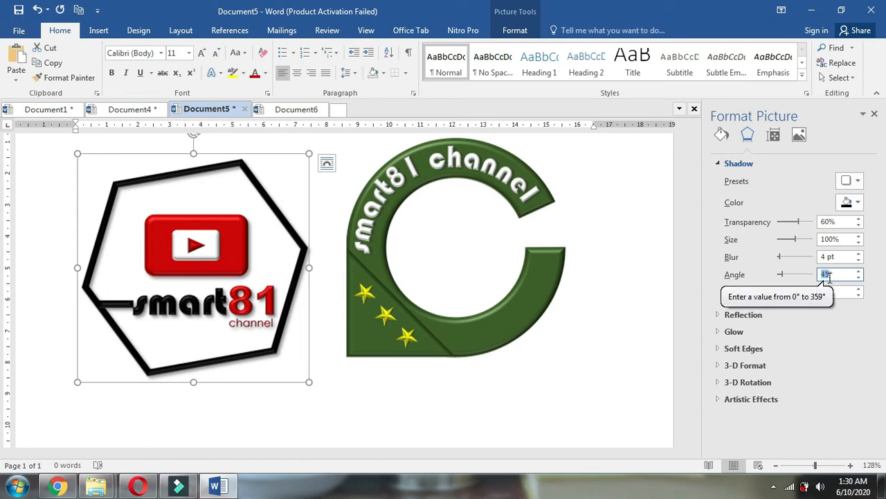
type("60")
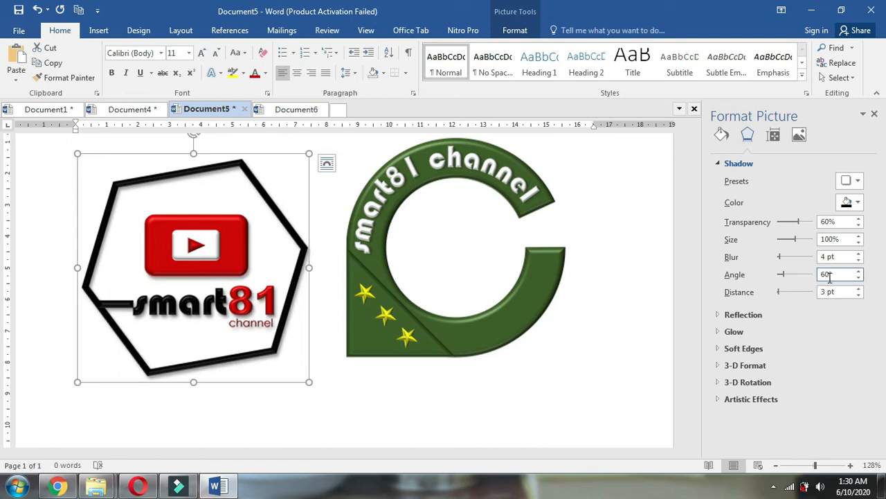
double_click(824, 291)
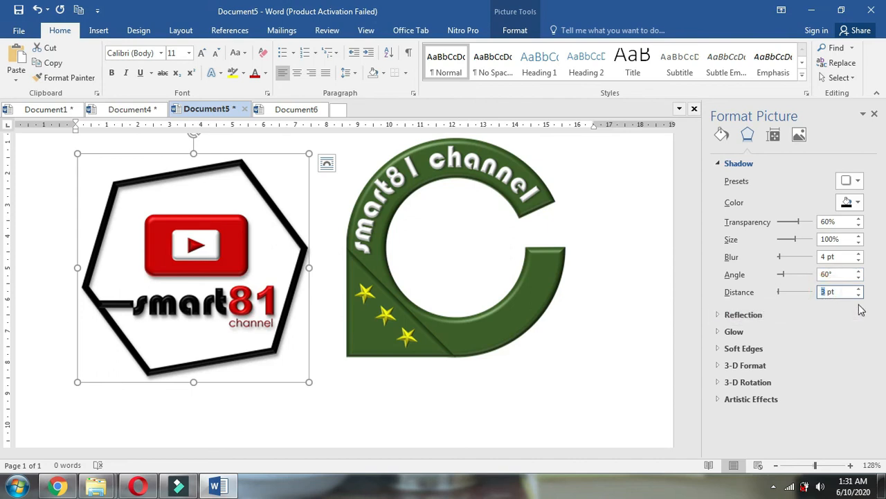
type("15")
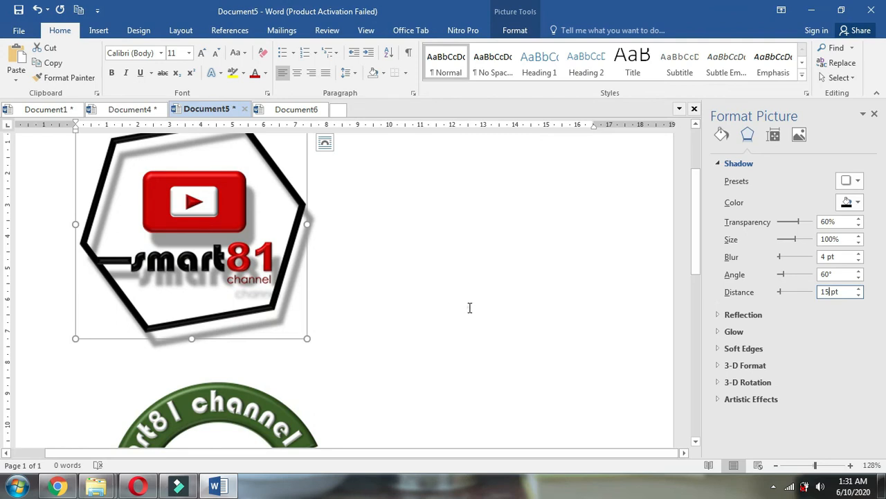
left_click(470, 308)
scroll(190, 261, "up", 2)
scroll(190, 261, "down", 1)
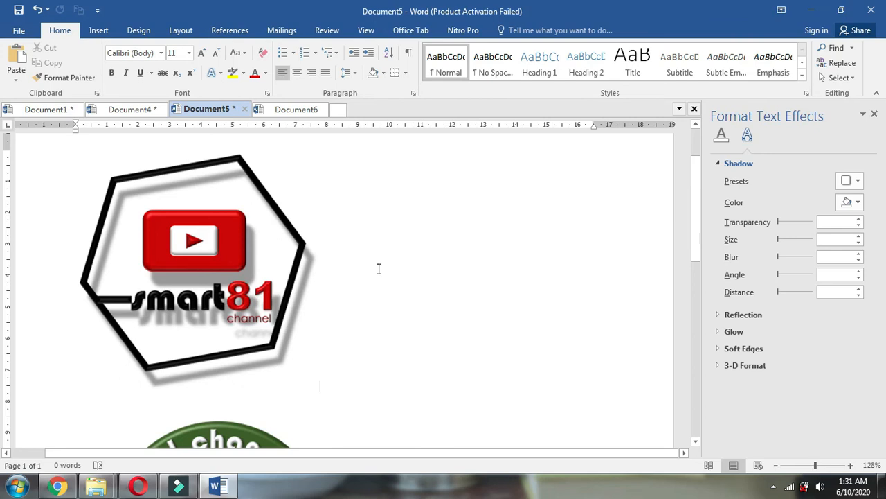
Apply the first preset in the second row of outer shadows to the green logo picture
scroll(379, 268, "down", 5)
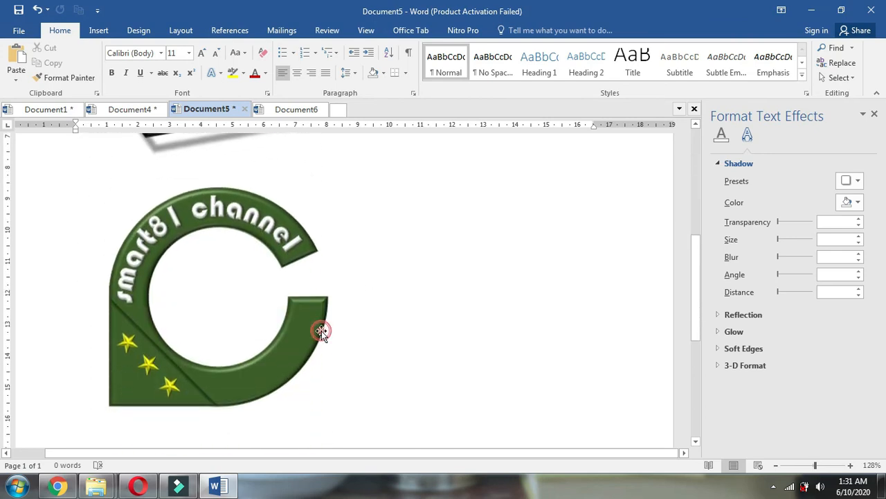
left_click(322, 330)
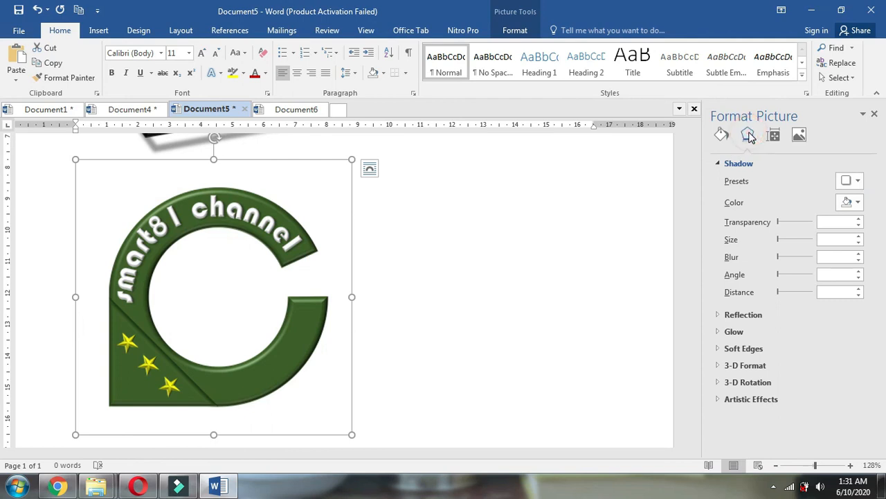
left_click(858, 181)
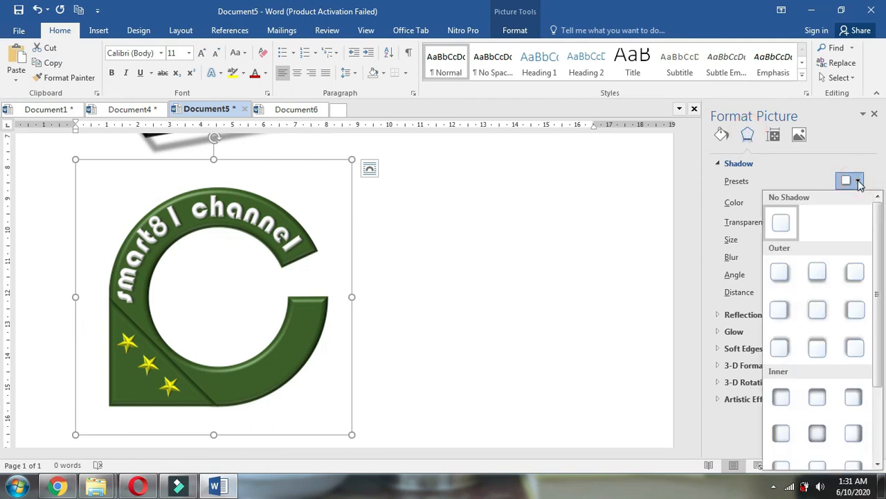
left_click(781, 310)
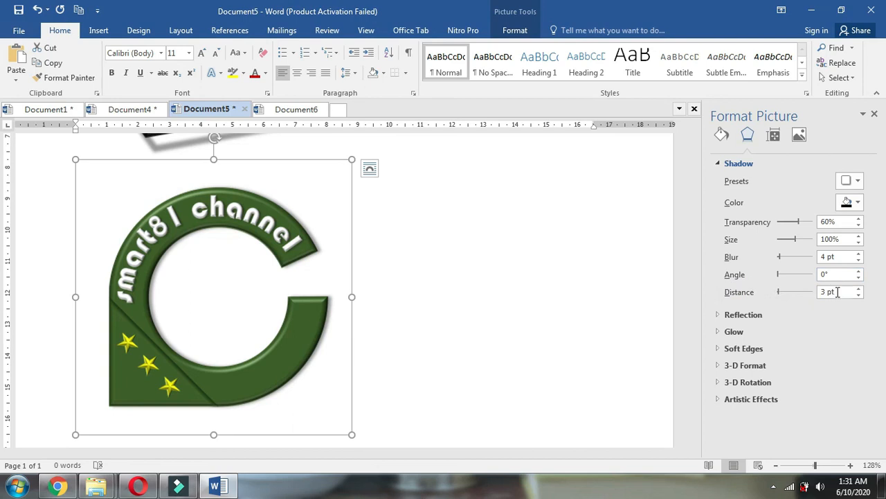
Set the green logo picture's shadow distance to 15 pt
left_click(821, 293)
double_click(824, 293)
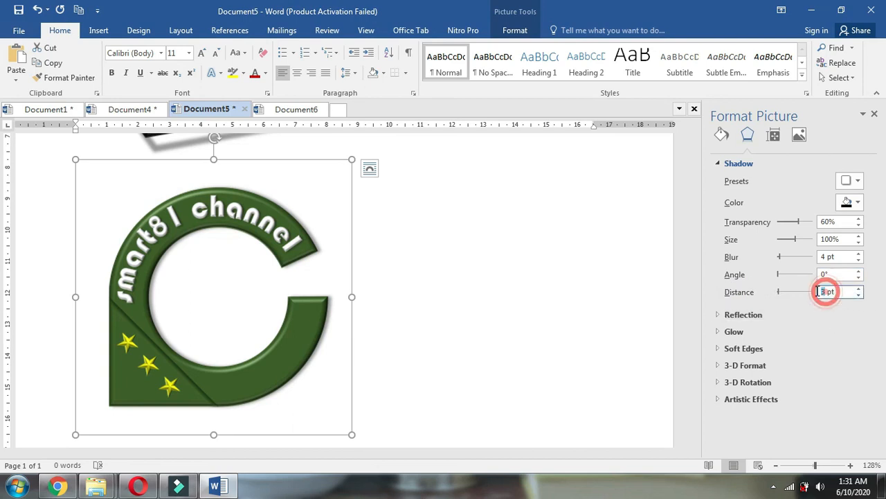
type("15")
left_click(463, 335)
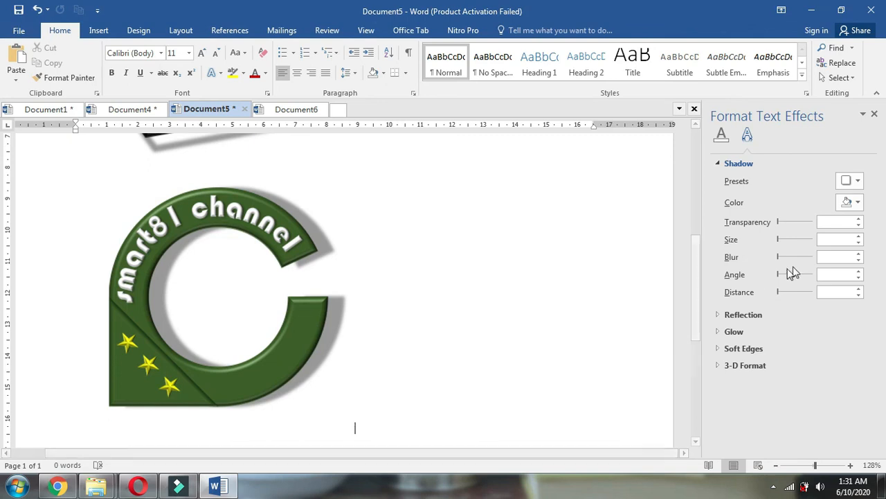
Set the green logo picture's shadow angle to 60° and deselect the picture
left_click(831, 275)
type("60")
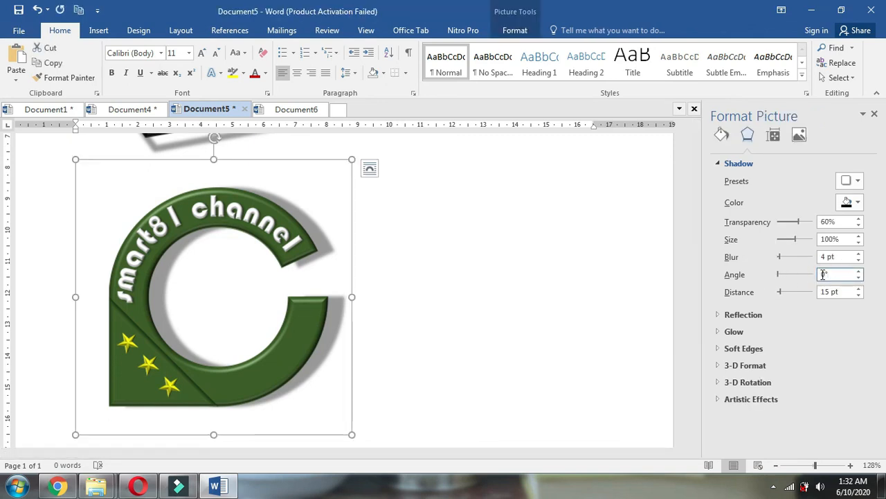
left_click(822, 275)
type("6")
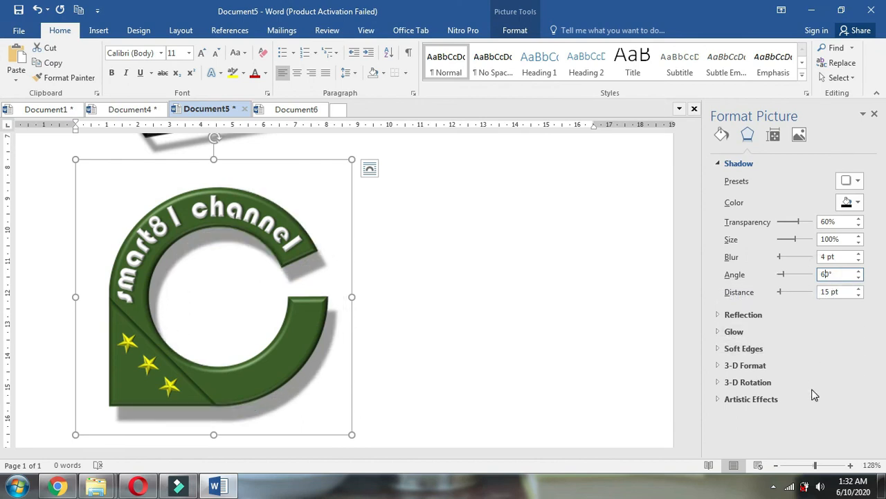
left_click(512, 311)
Examine the shadows of the hexagon logo and the green logo on the page
scroll(487, 309, "down", 2)
scroll(425, 351, "up", 5)
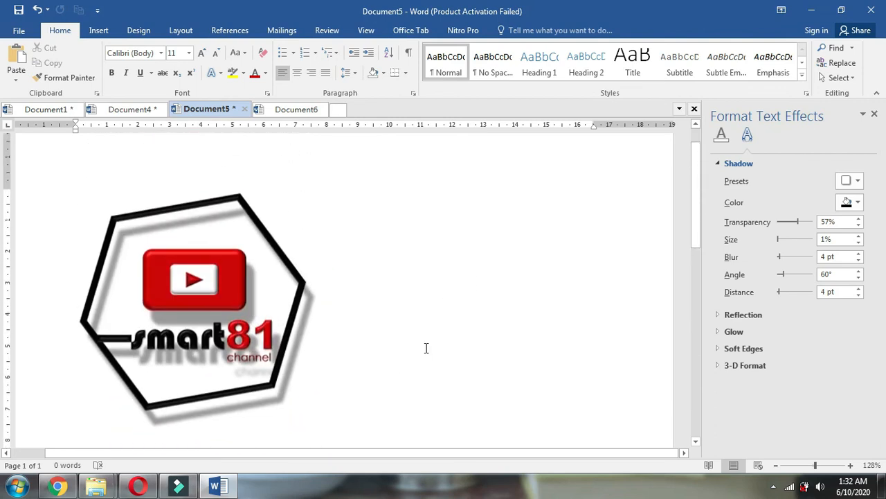
scroll(425, 347, "down", 1)
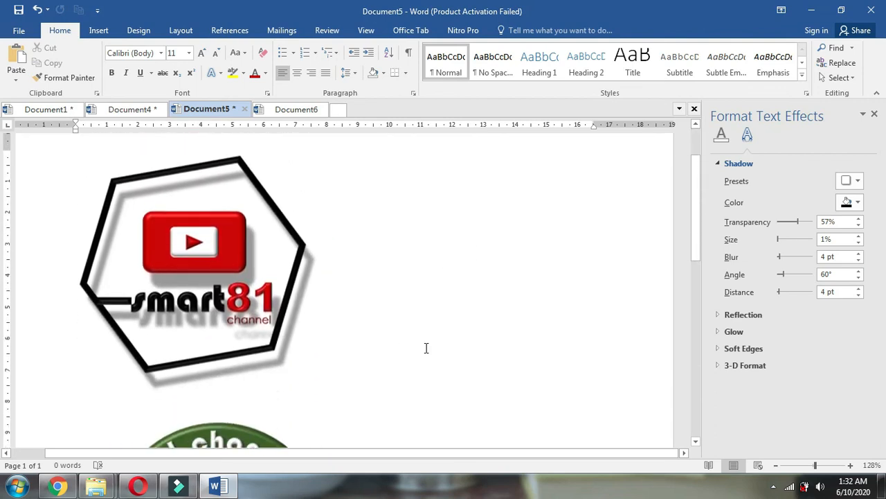
scroll(426, 348, "down", 6)
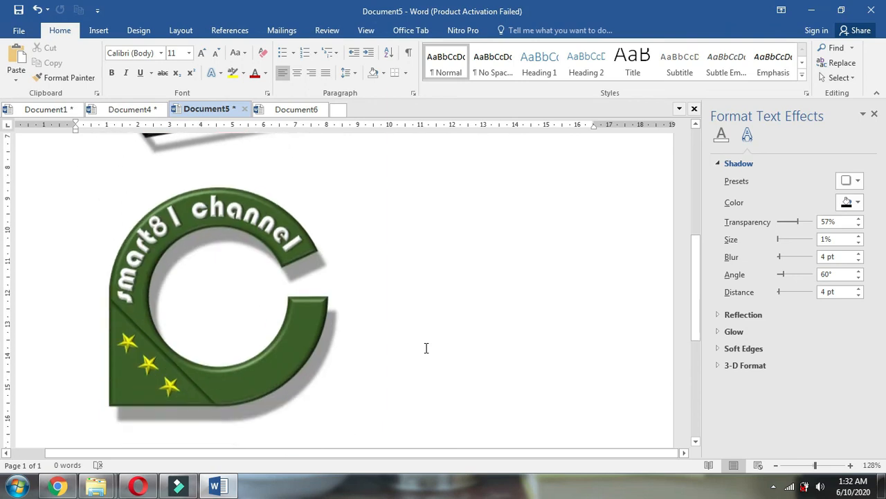
scroll(425, 348, "down", 2)
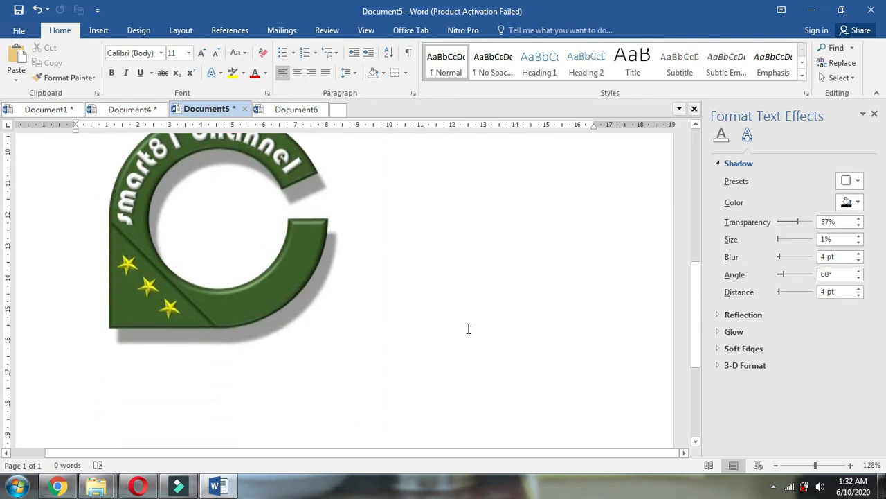
scroll(478, 335, "up", 9)
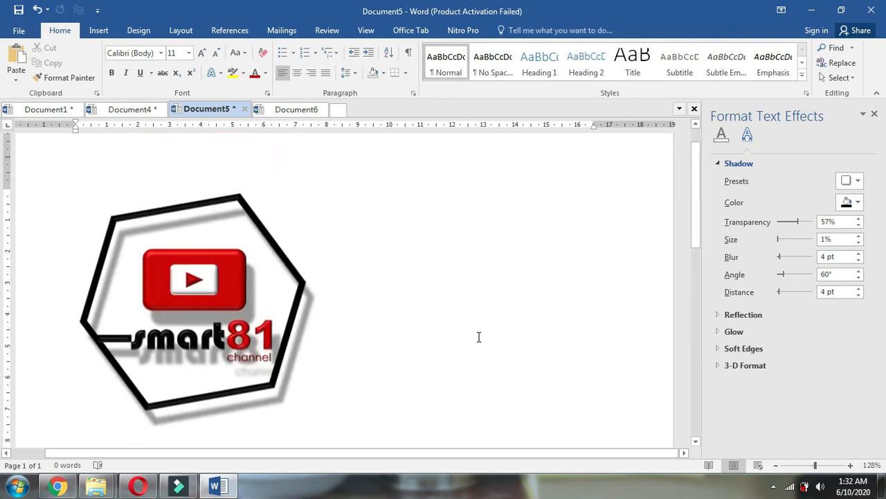
scroll(395, 317, "down", 7)
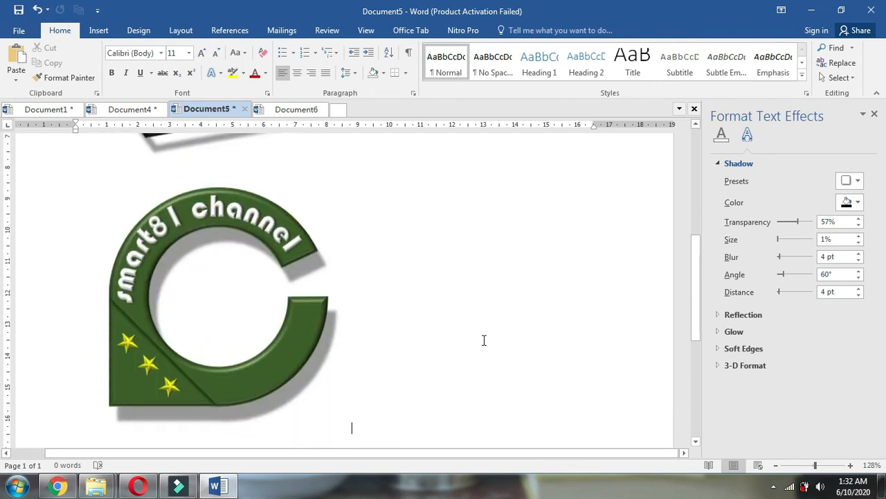
scroll(491, 342, "up", 6)
scroll(528, 316, "down", 4)
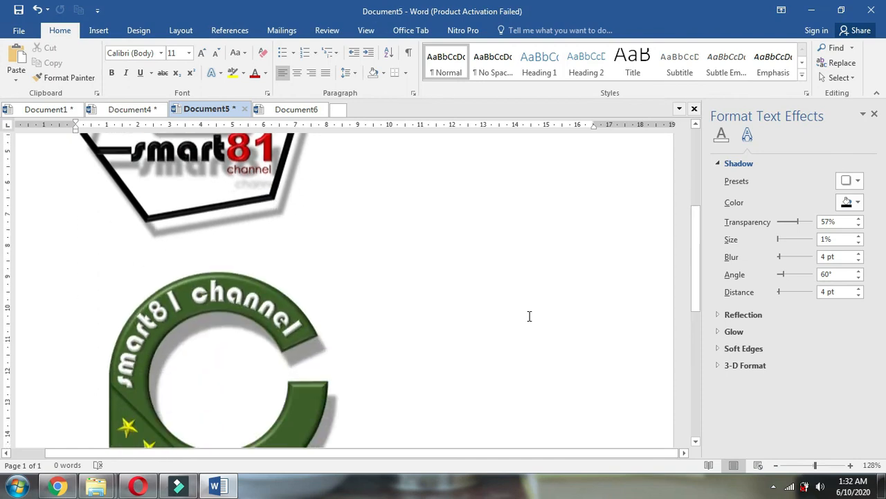
scroll(529, 316, "down", 3)
scroll(530, 317, "up", 4)
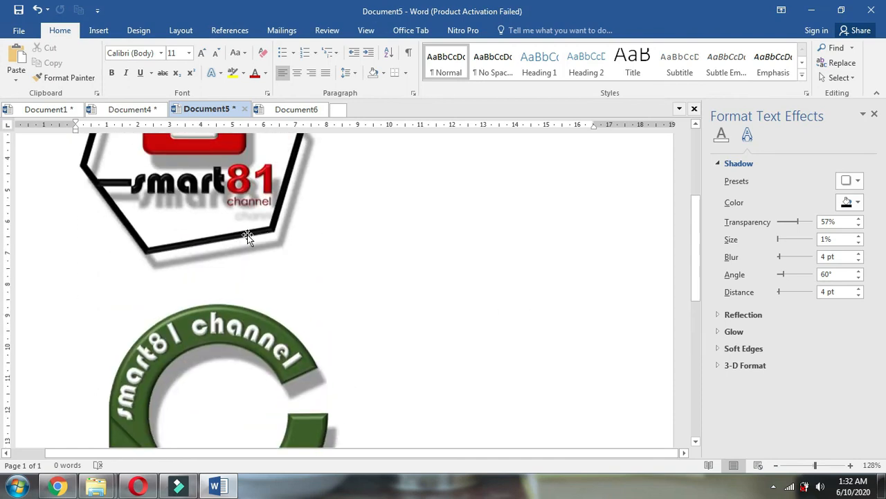
scroll(243, 239, "up", 1)
scroll(245, 234, "up", 2)
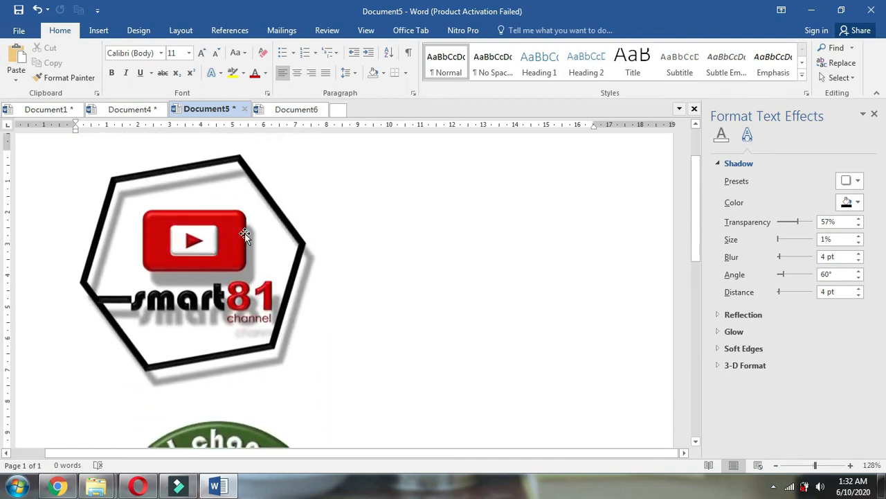
Start saving the hexagon logo as a picture, and create and open a folder named UJICOBA inside the ozil folder of Pictures
left_click(220, 244)
right_click(220, 245)
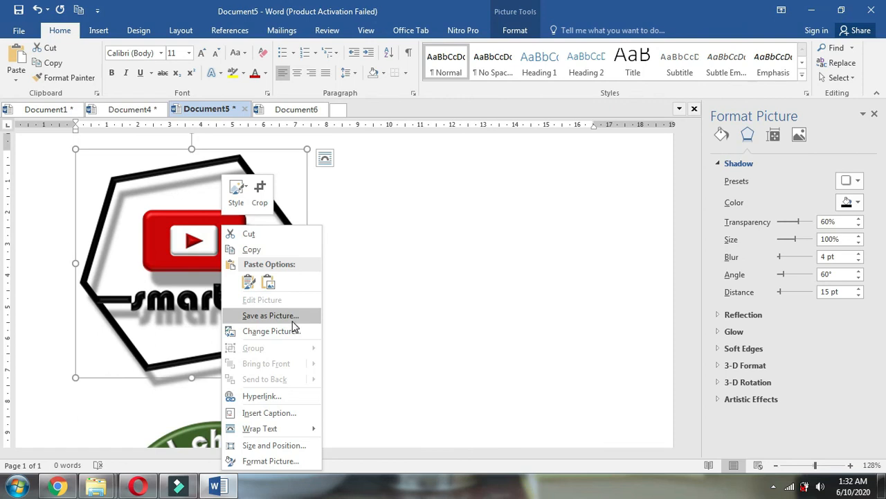
left_click(270, 315)
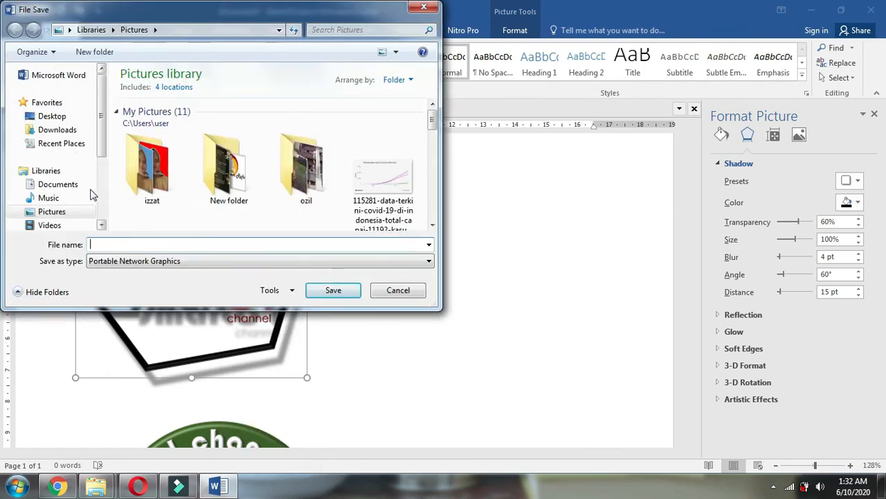
left_click(58, 213)
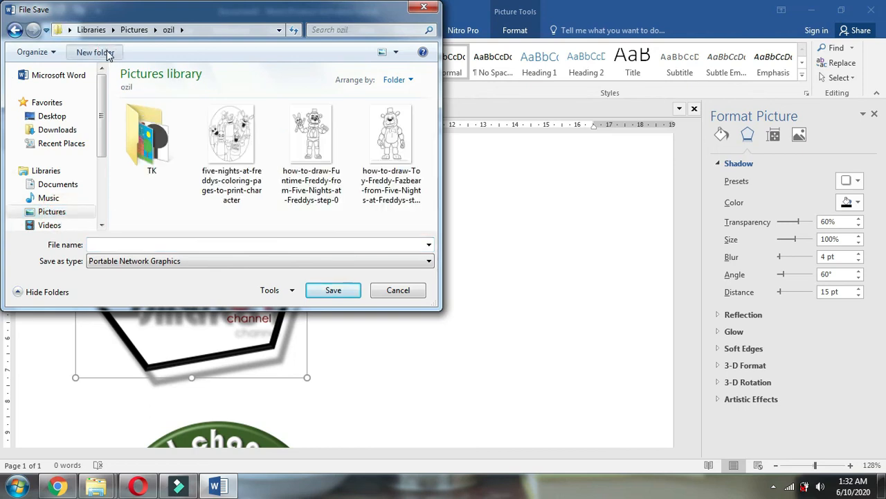
left_click(94, 52)
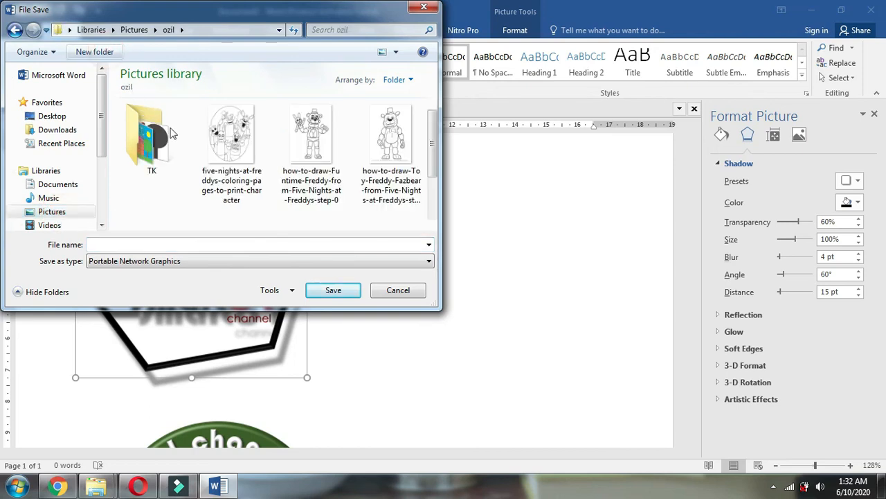
type("UJICOBA")
key("Return")
double_click(201, 147)
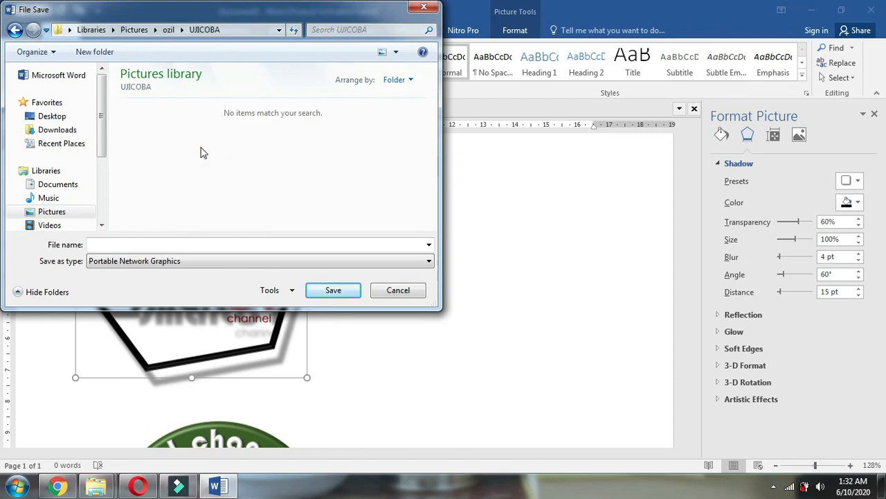
Save the hexagon logo in the UJICOBA folder as a Portable Network Graphics file named 1
left_click(155, 243)
type("1")
left_click(331, 290)
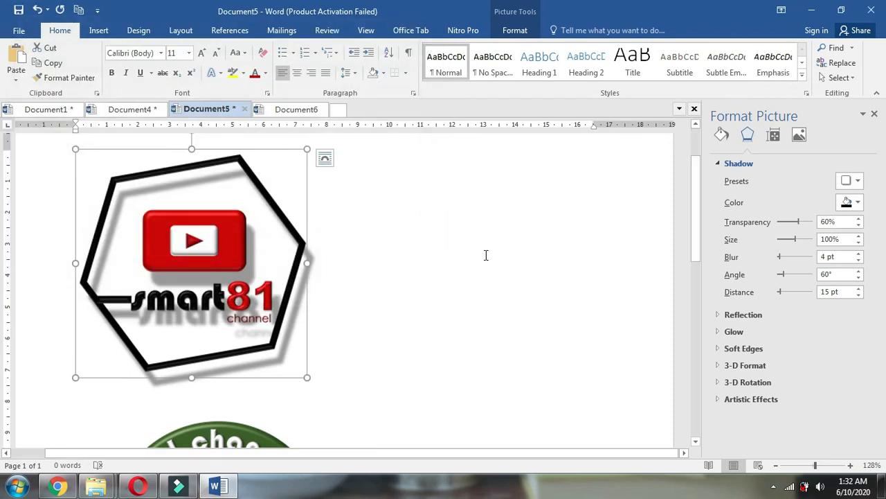
Save the green logo picture in the UJICOBA folder as a Portable Network Graphics file named 2
scroll(420, 288, "down", 5)
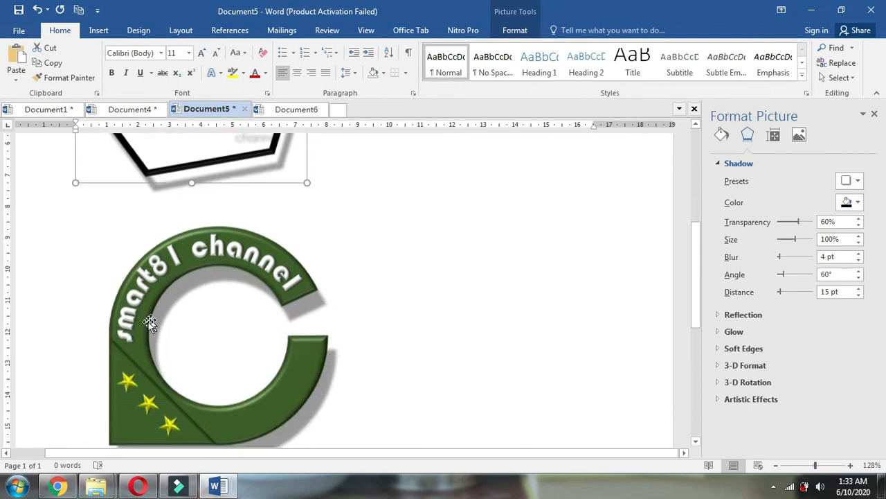
right_click(138, 328)
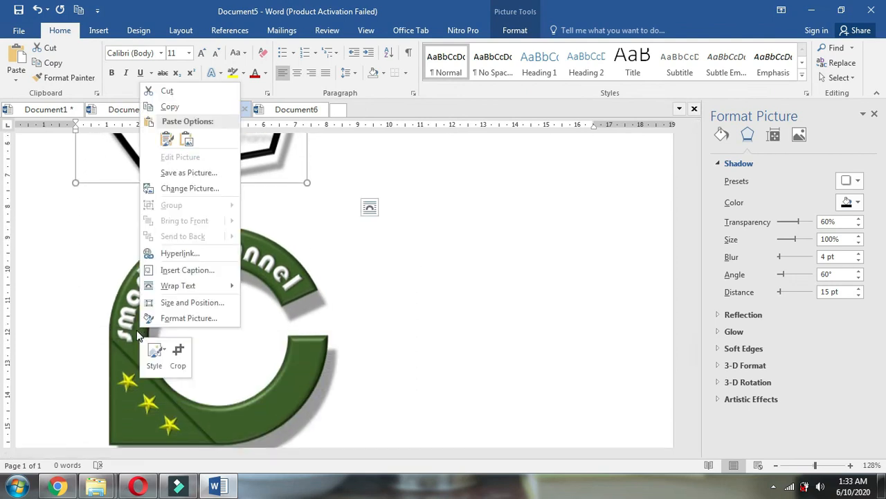
left_click(193, 173)
left_click(237, 156)
double_click(238, 156)
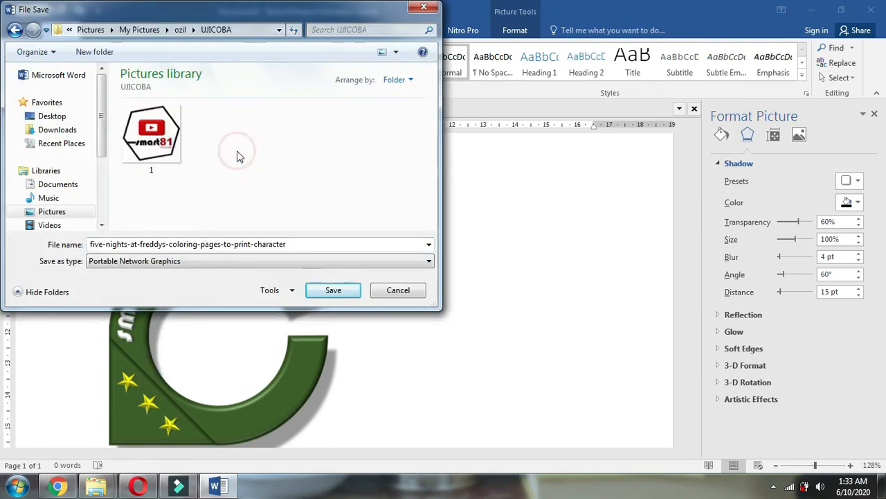
left_click(163, 247)
type("2")
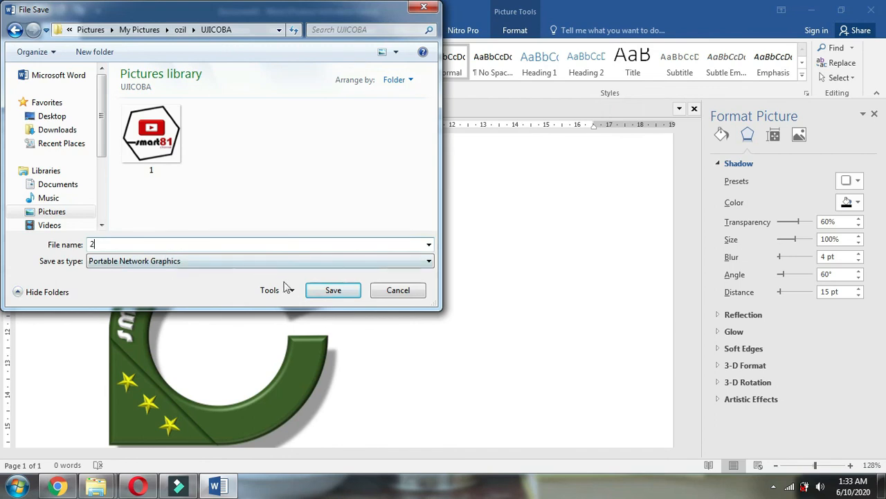
left_click(330, 293)
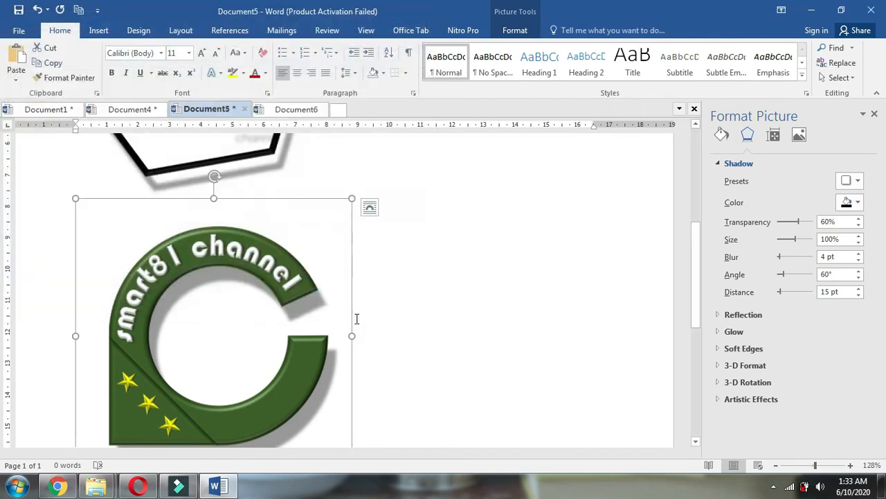
left_click(439, 320)
Switch to the ozil folder window in Windows Explorer and open UJICOBA to check the saved logo files
scroll(443, 333, "down", 4)
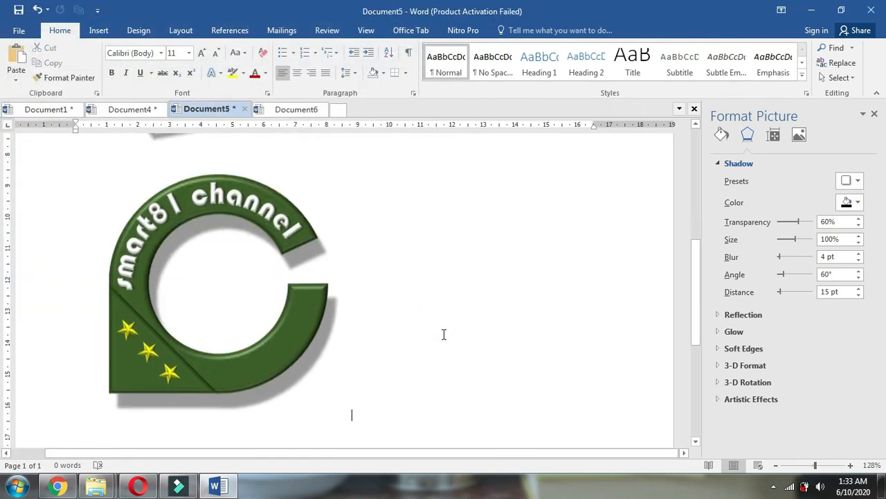
mouse_move(95, 488)
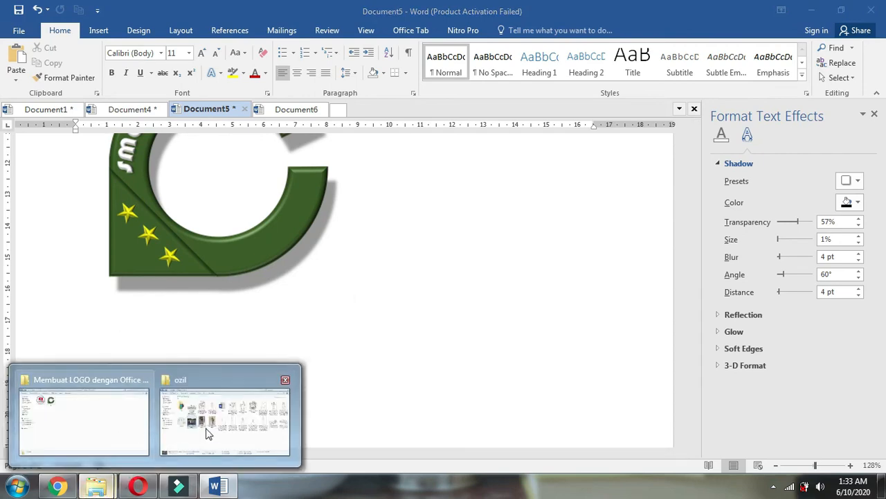
left_click(207, 429)
left_click(204, 128)
double_click(204, 128)
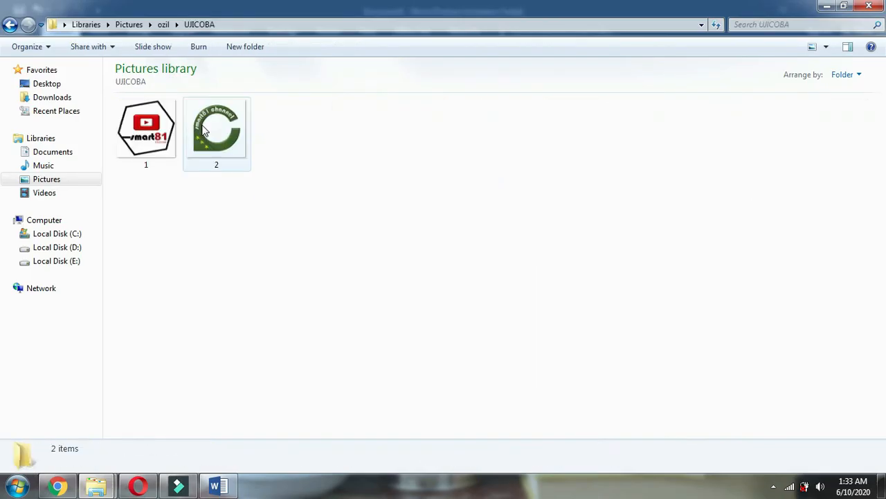
left_click(812, 47)
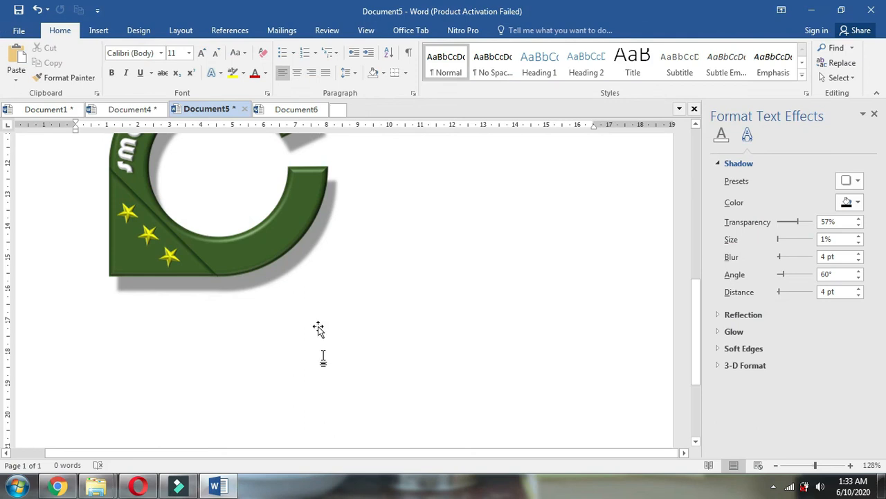
scroll(387, 278, "up", 2)
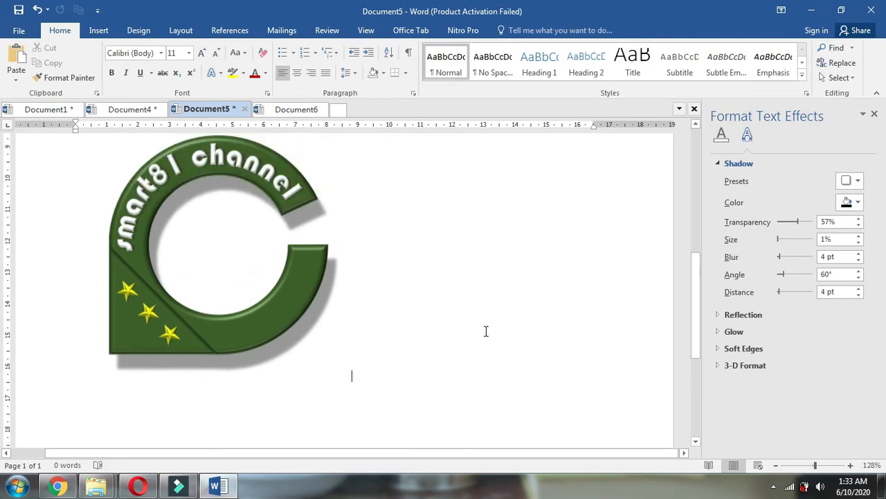
scroll(486, 331, "up", 3)
scroll(486, 331, "up", 4)
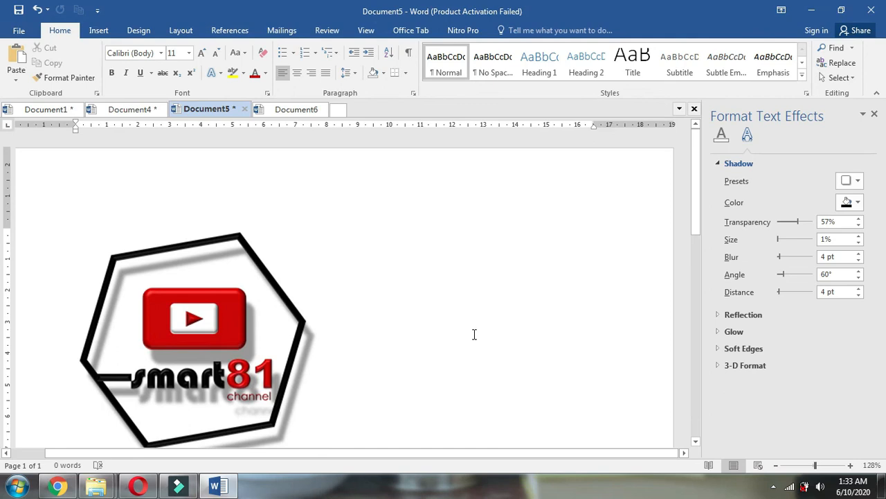
scroll(475, 334, "down", 1)
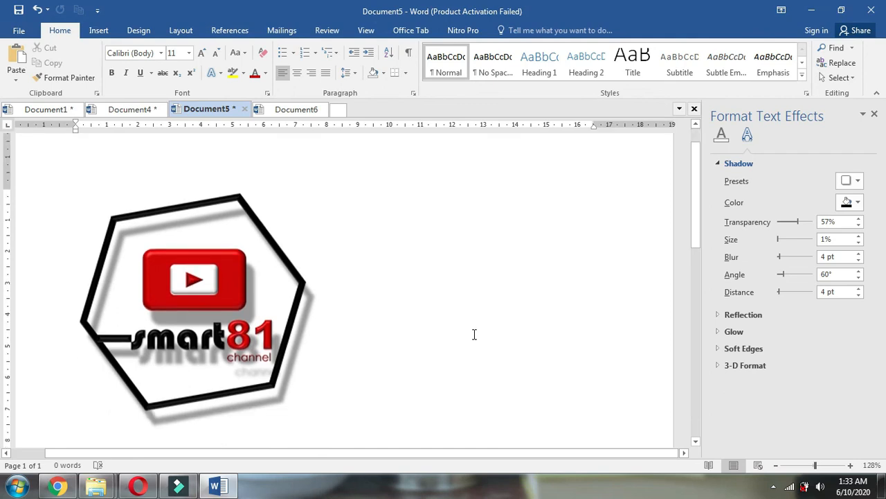